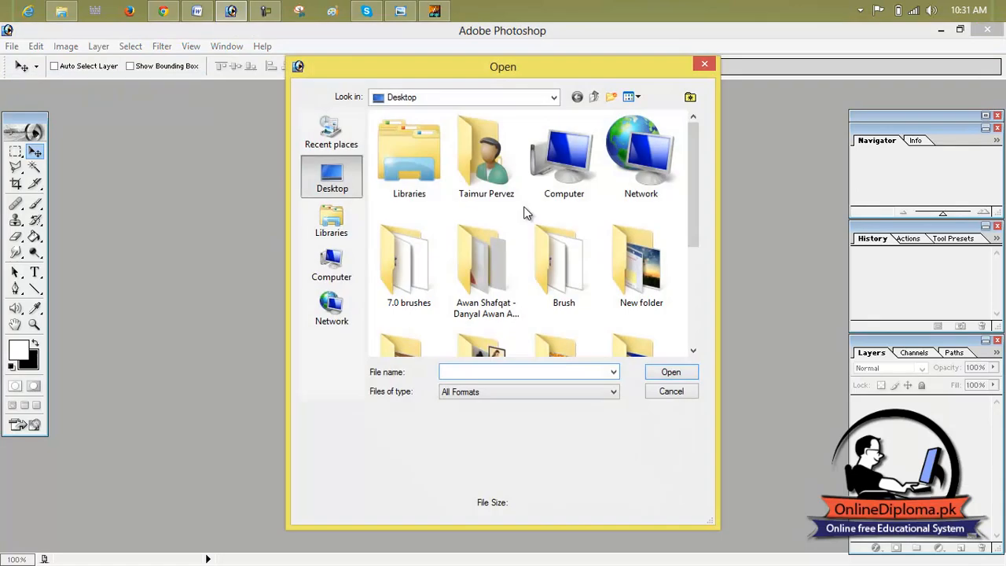
# Create a new white RGB document 1366 pixels wide and 786 pixels high at 72 pixels/inch, and maximize its window.
pyautogui.press('Escape')
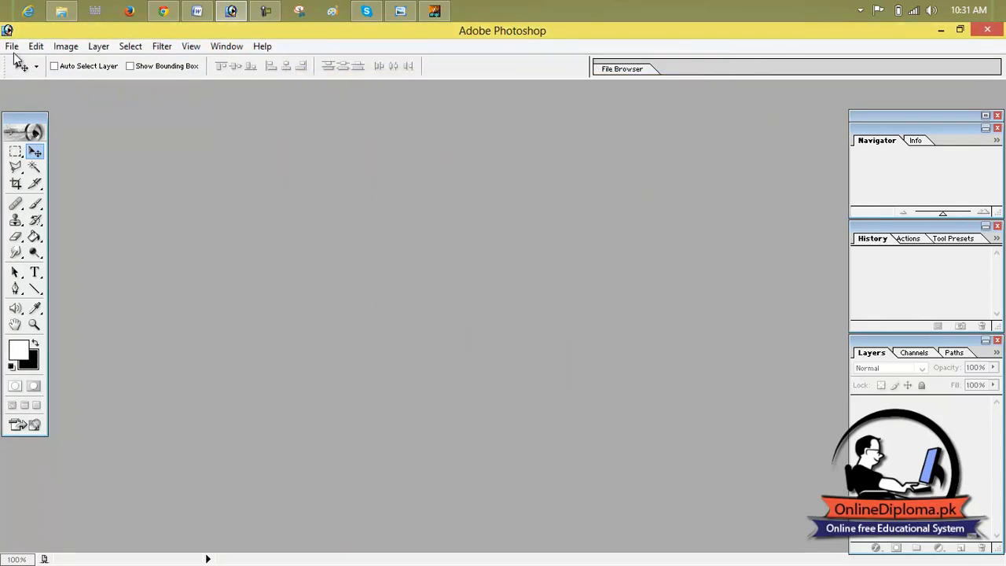
pyautogui.click(11, 46)
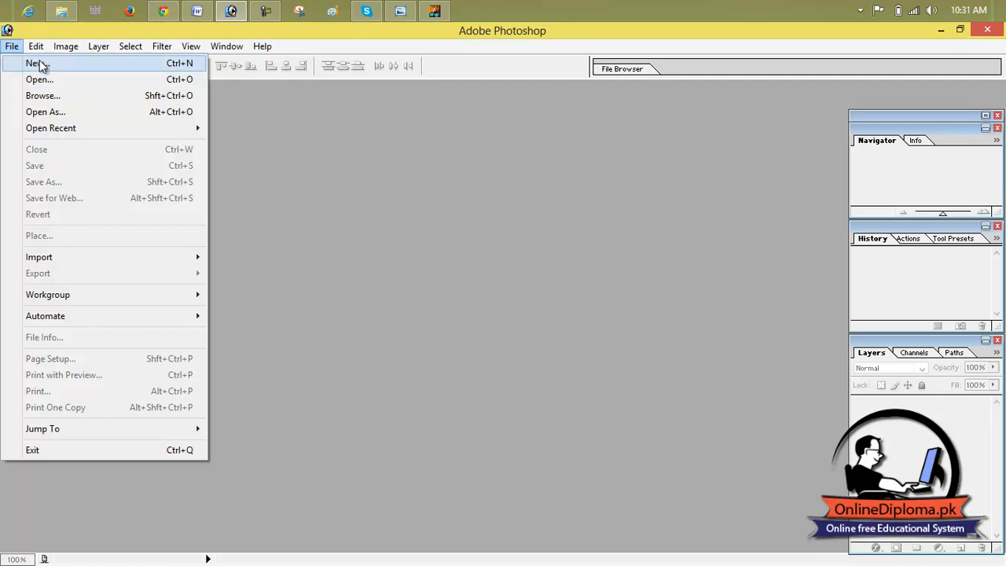
pyautogui.click(39, 63)
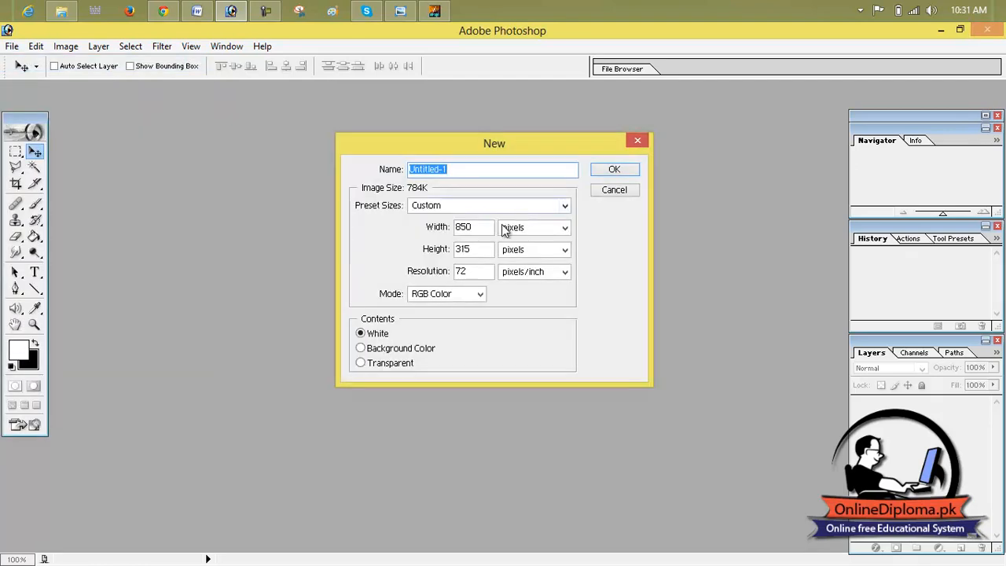
pyautogui.doubleClick(470, 227)
pyautogui.write('1366')
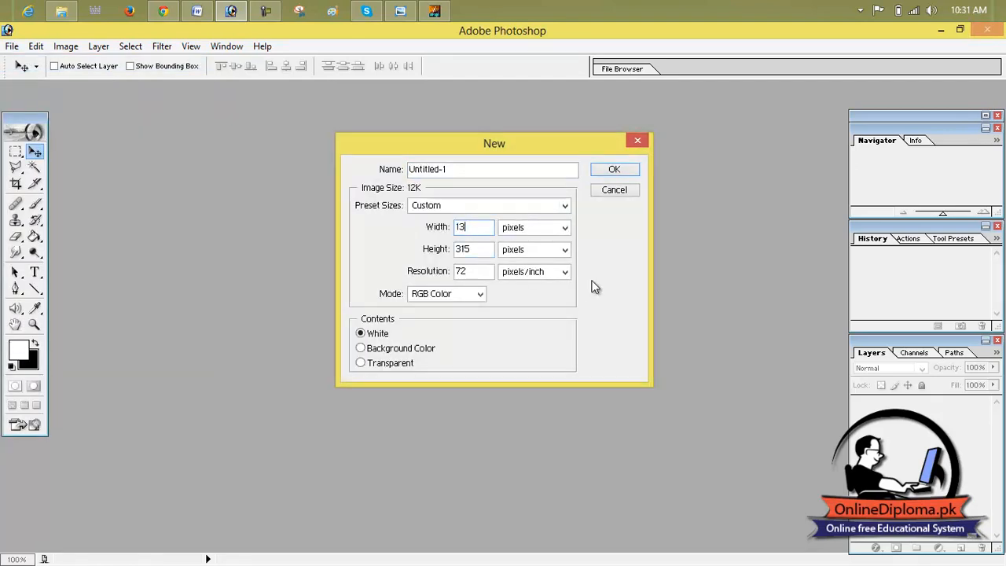
pyautogui.doubleClick(470, 252)
pyautogui.write('786')
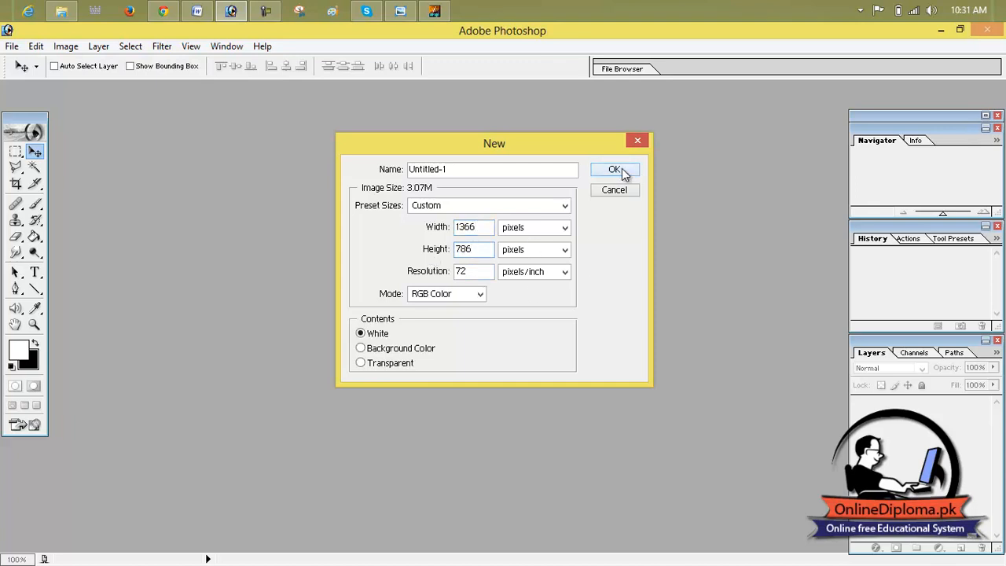
pyautogui.click(614, 169)
pyautogui.doubleClick(695, 93)
# Open the Premade_Background_172 railway forest image from the poetry wallpaper folder.
pyautogui.click(28, 46)
pyautogui.click(48, 78)
pyautogui.moveTo(704, 210); pyautogui.dragTo(691, 290)
pyautogui.doubleClick(486, 214)
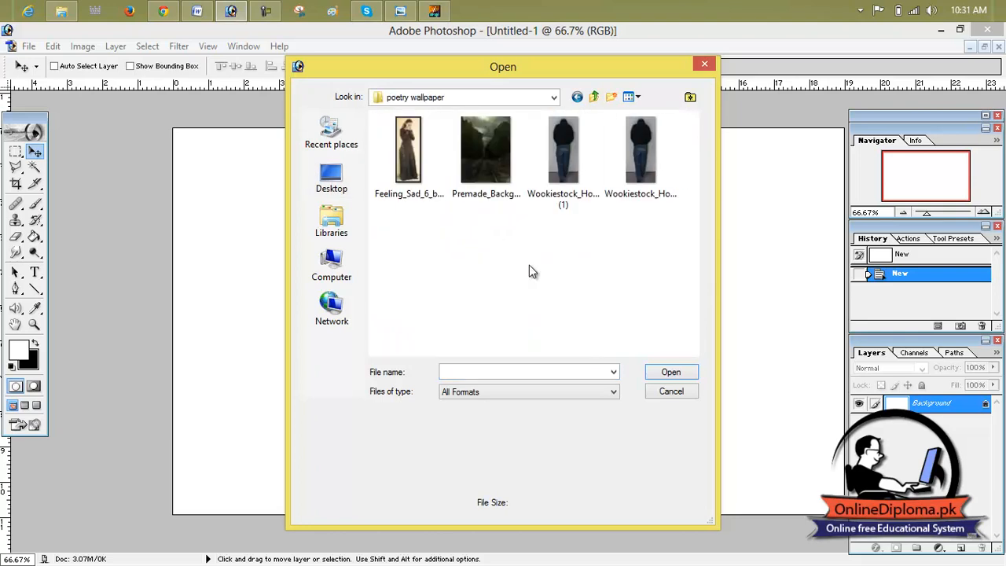
pyautogui.click(485, 151)
pyautogui.click(667, 372)
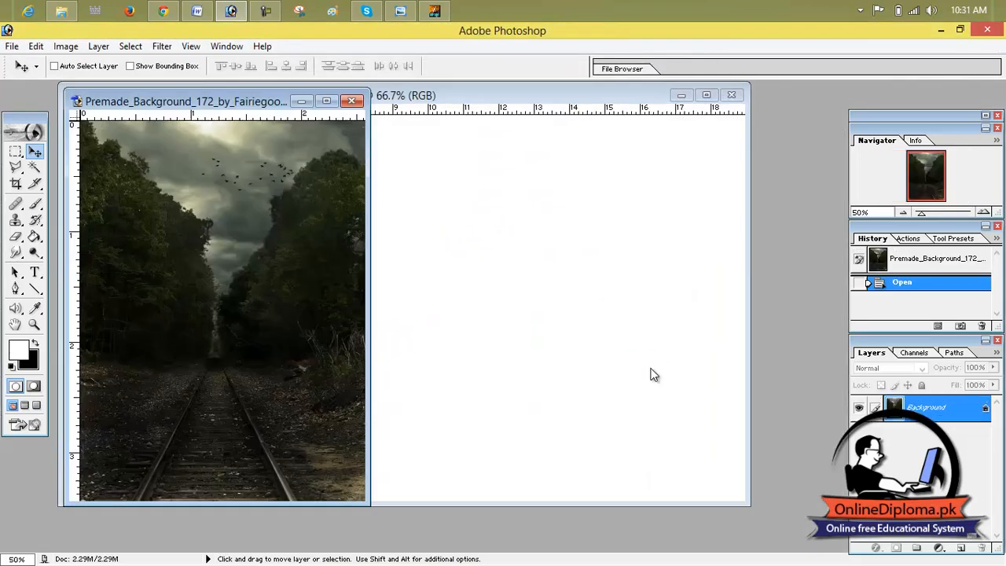
# Bring the forest image into the new document against the canvas's left edge and stretch its width to about 127%.
pyautogui.moveTo(309, 192); pyautogui.dragTo(366, 278)
pyautogui.click(704, 95)
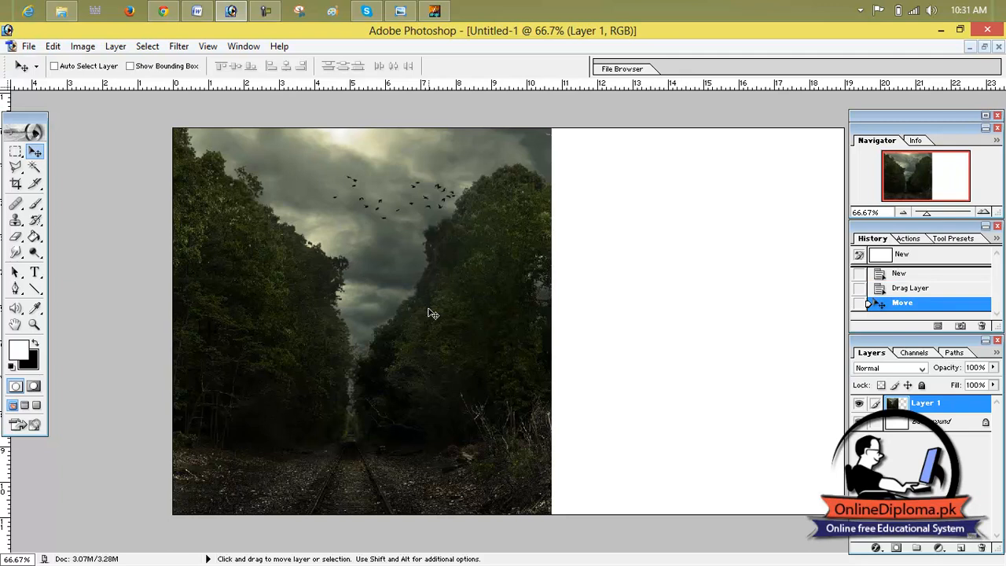
pyautogui.hotkey('ctrl', 't')
pyautogui.moveTo(551, 382); pyautogui.dragTo(653, 382)
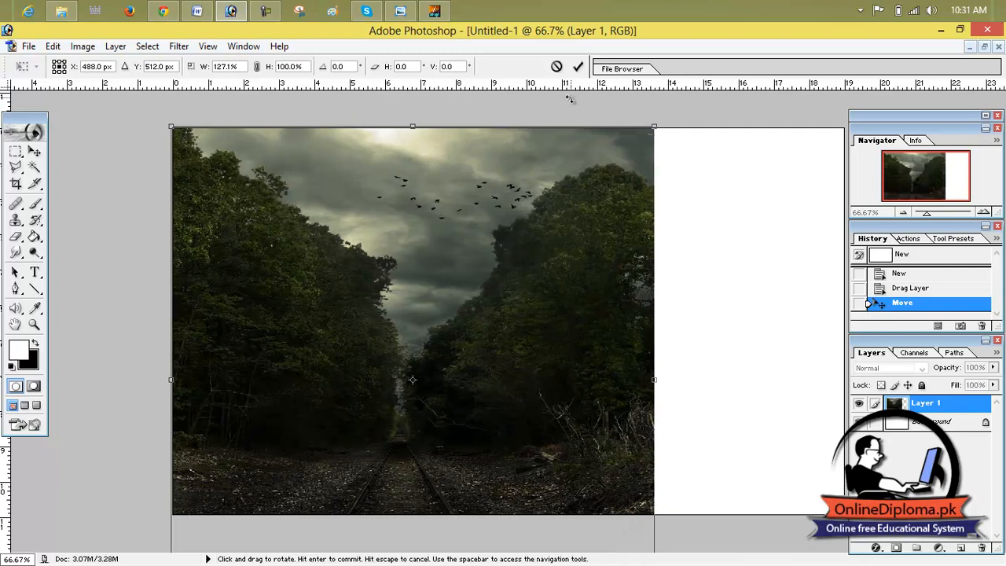
pyautogui.click(581, 67)
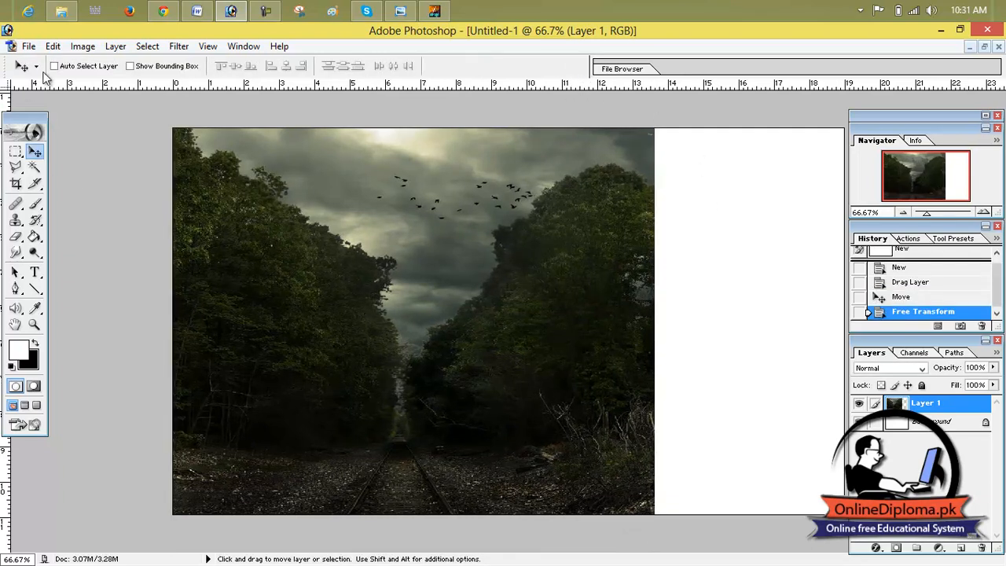
# Crop the canvas to the forest image, cutting off the empty white area on its right.
pyautogui.click(16, 183)
pyautogui.moveTo(172, 127); pyautogui.dragTo(656, 515)
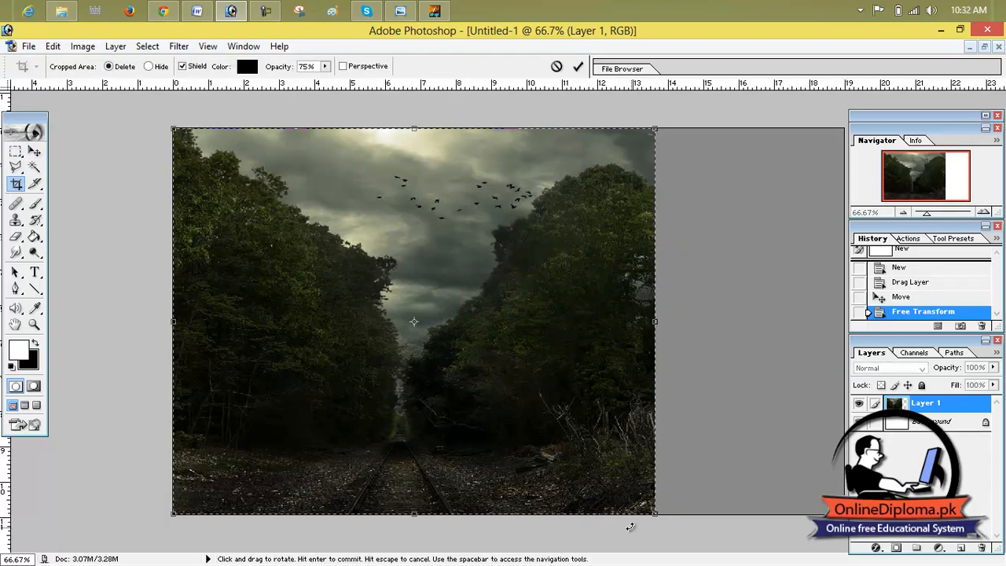
pyautogui.click(578, 66)
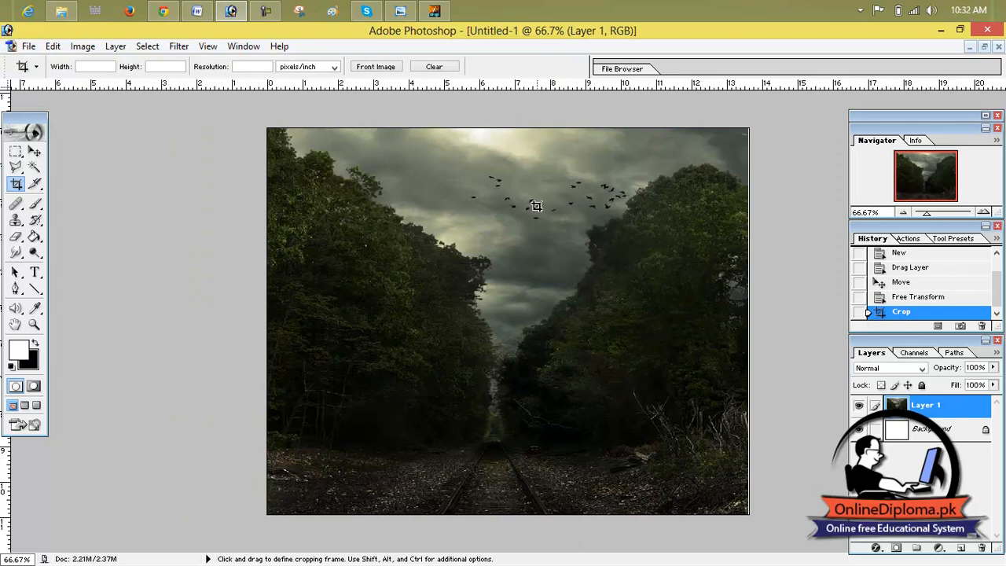
pyautogui.hotkey('ctrl', '0')
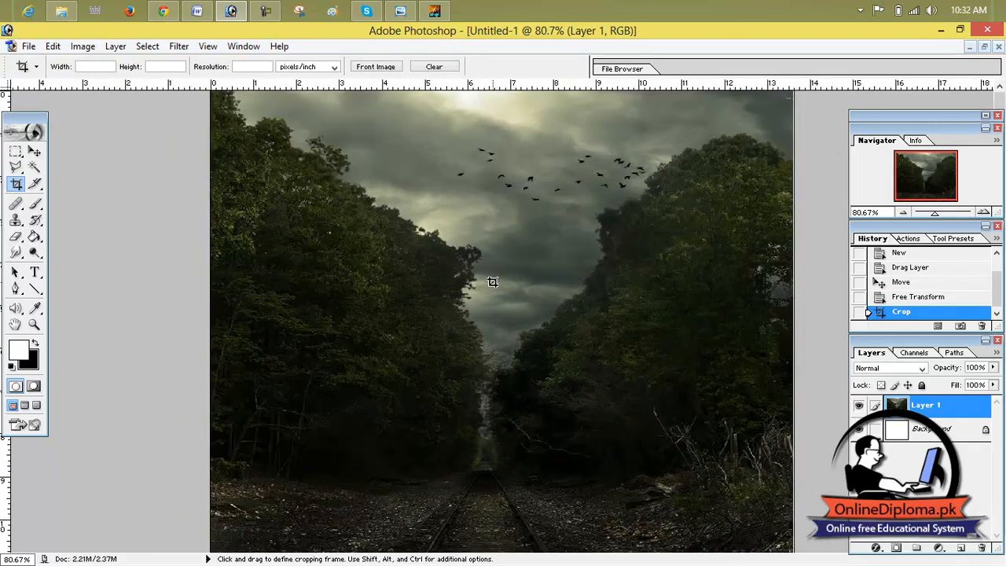
pyautogui.scroll(-1, 664, 260)
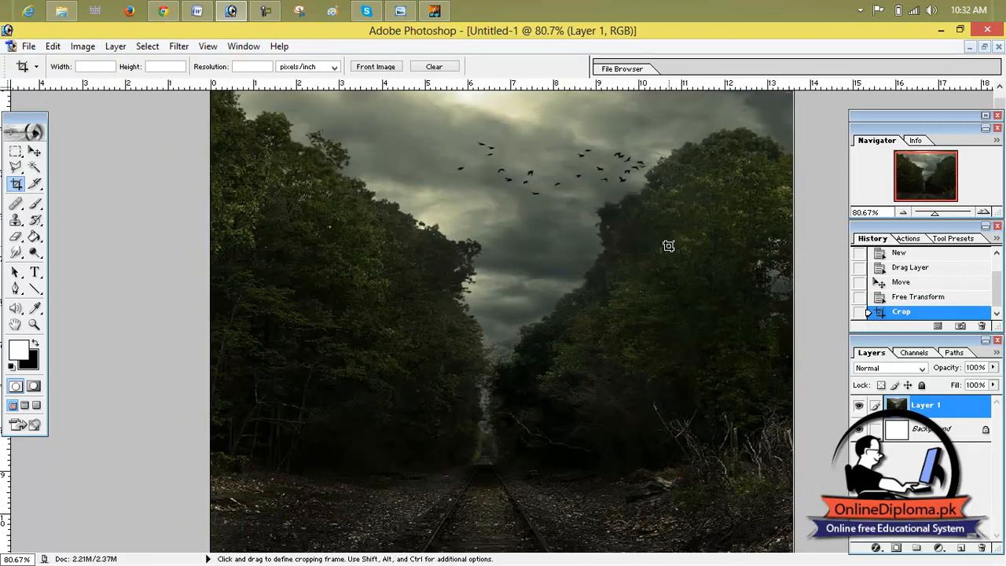
# Shift the forest layer flush with the canvas's left edge and widen it to about 100.6% so it covers the canvas.
pyautogui.click(34, 151)
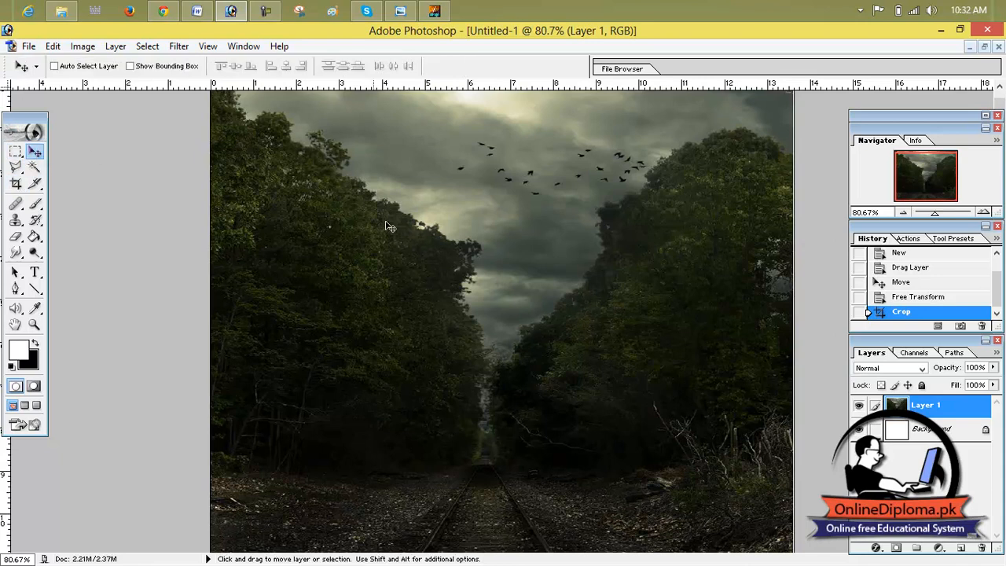
pyautogui.moveTo(387, 226); pyautogui.dragTo(394, 227)
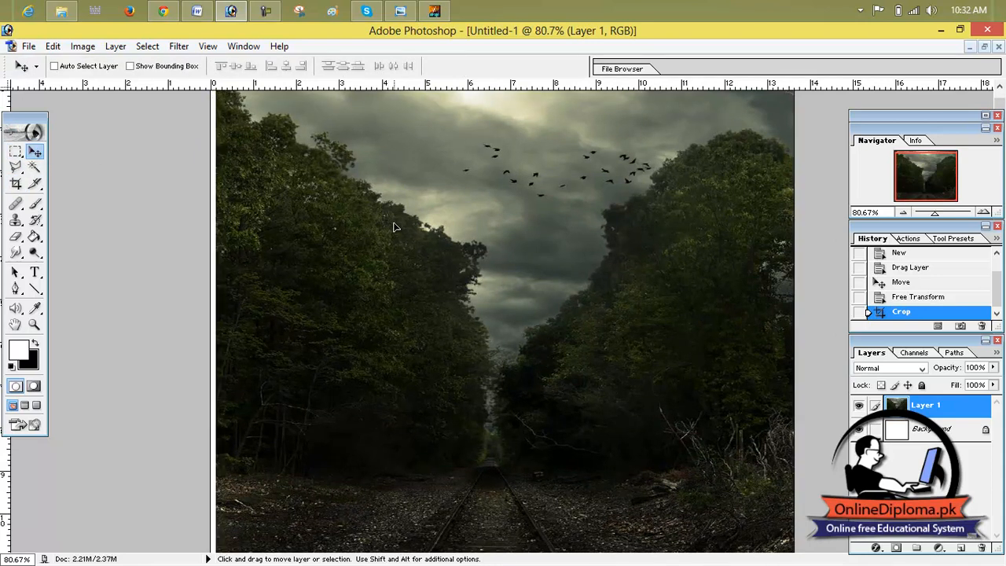
pyautogui.moveTo(935, 212); pyautogui.dragTo(926, 212)
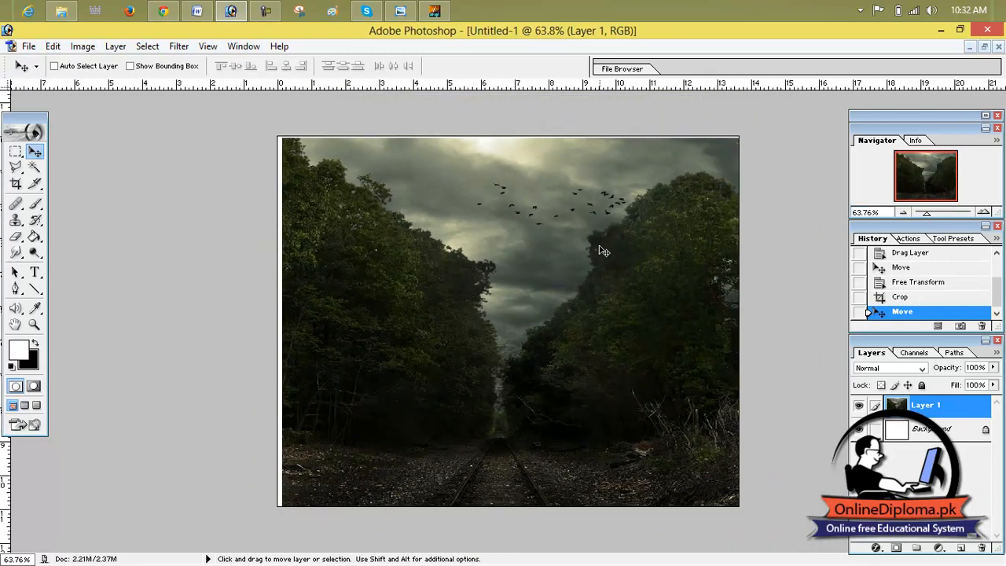
pyautogui.moveTo(606, 251); pyautogui.dragTo(596, 249)
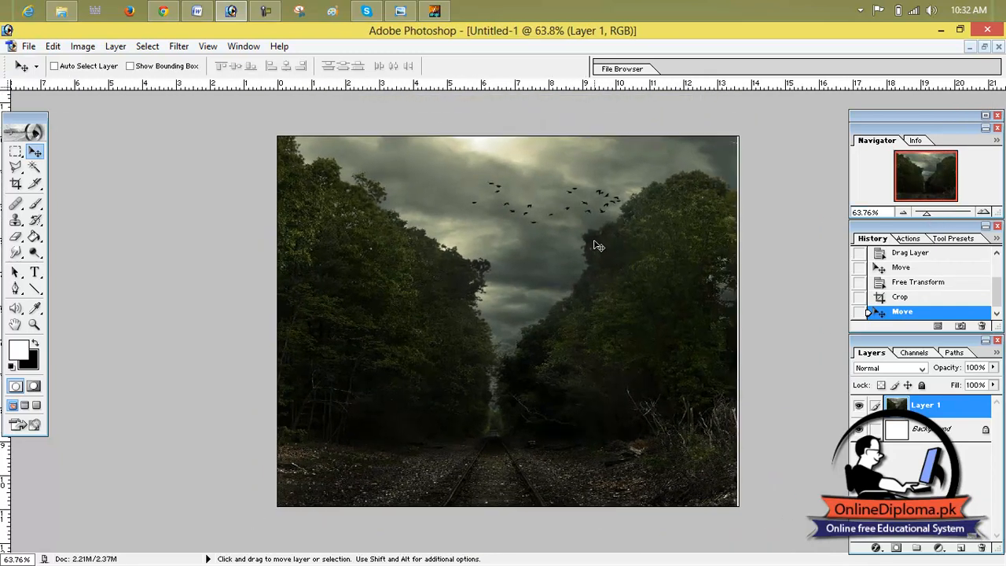
pyautogui.hotkey('ctrl', 't')
pyautogui.moveTo(739, 321); pyautogui.dragTo(742, 321)
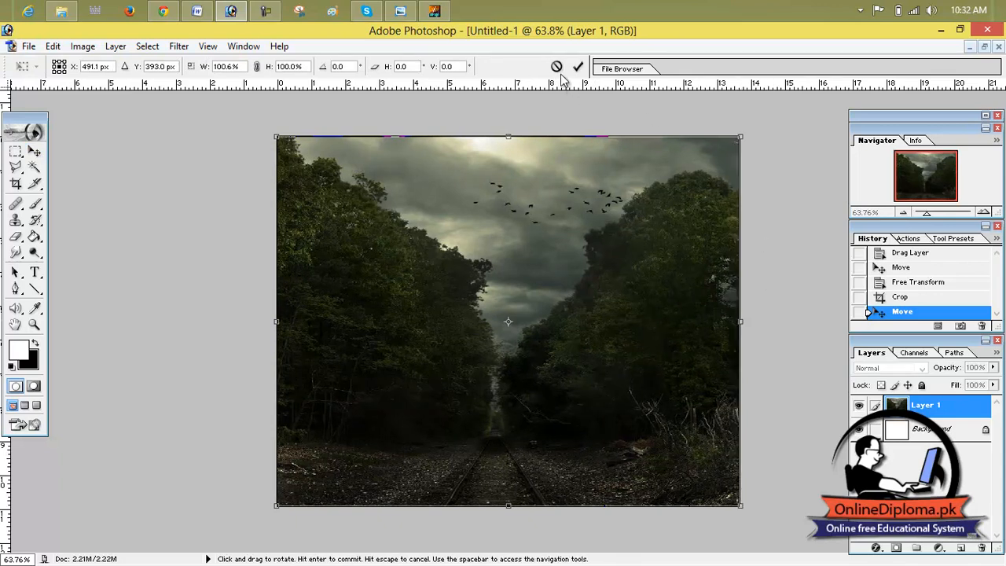
pyautogui.press('Return')
# Open the Feeling_Sad_6 image of the woman from the poetry wallpaper folder and maximize its window.
pyautogui.click(28, 46)
pyautogui.click(49, 76)
pyautogui.click(463, 192)
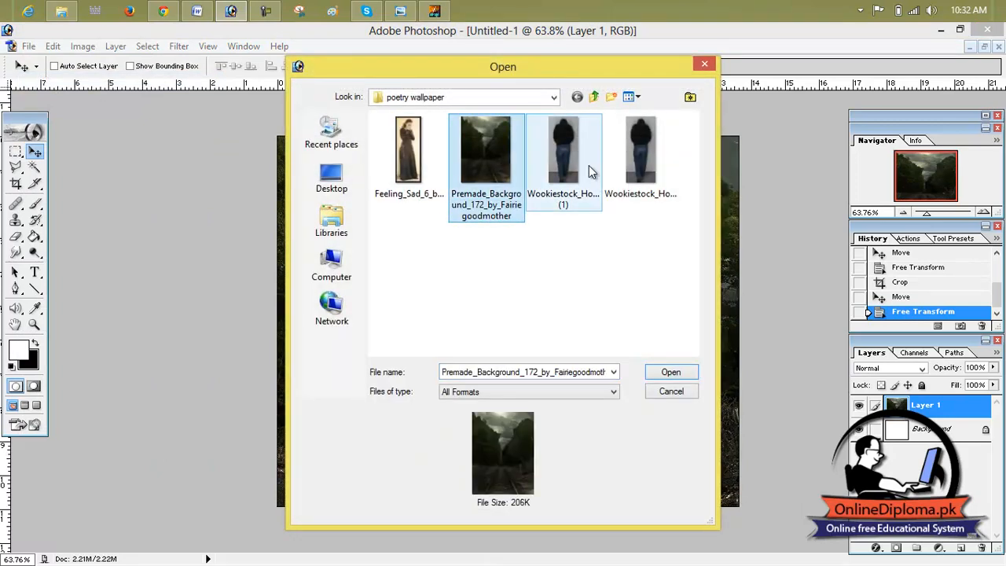
pyautogui.click(558, 162)
pyautogui.doubleClick(400, 161)
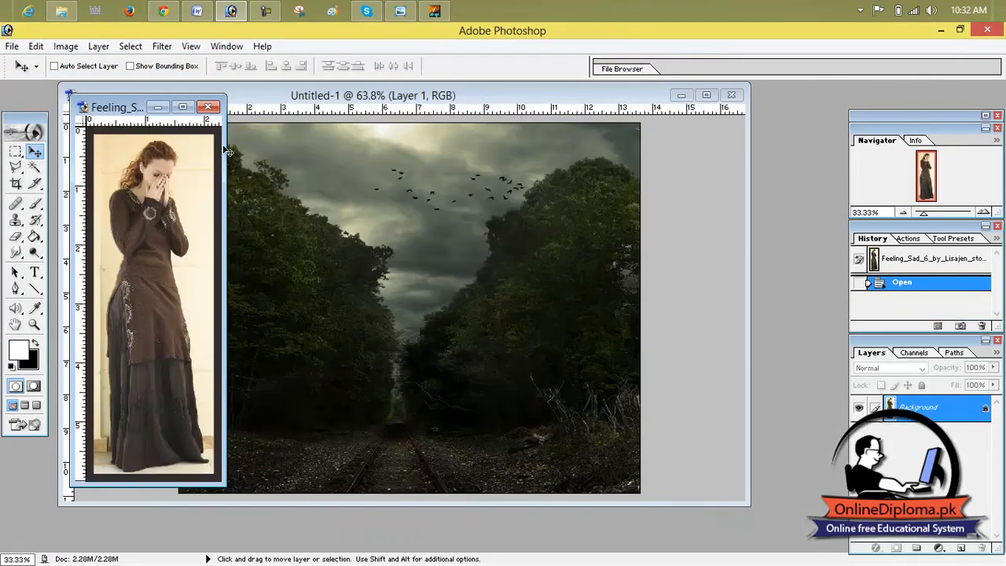
pyautogui.click(182, 107)
pyautogui.hotkey('ctrl', '0')
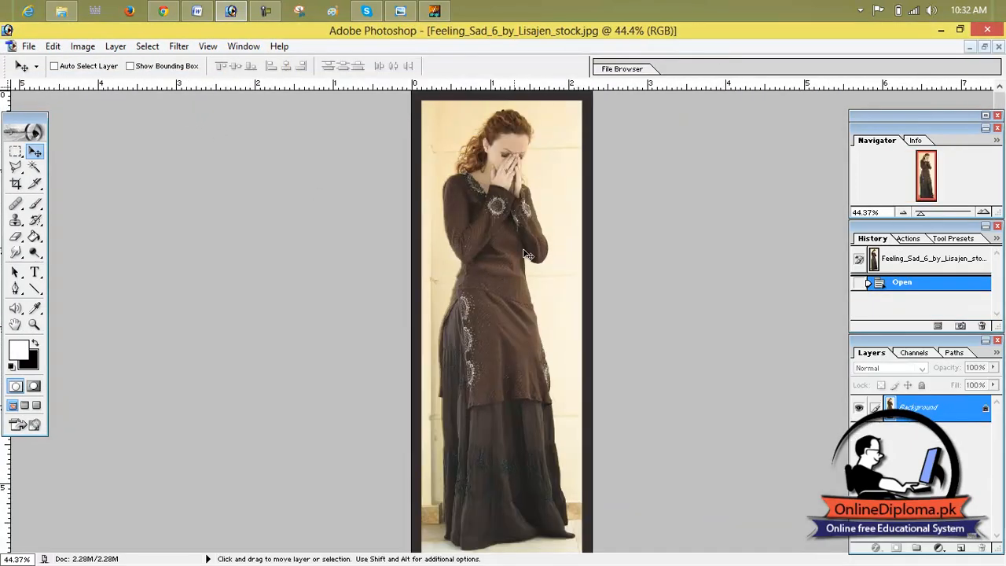
# Switch to the Magnetic Lasso tool for outlining the woman from the hem of her skirt.
pyautogui.click(15, 167)
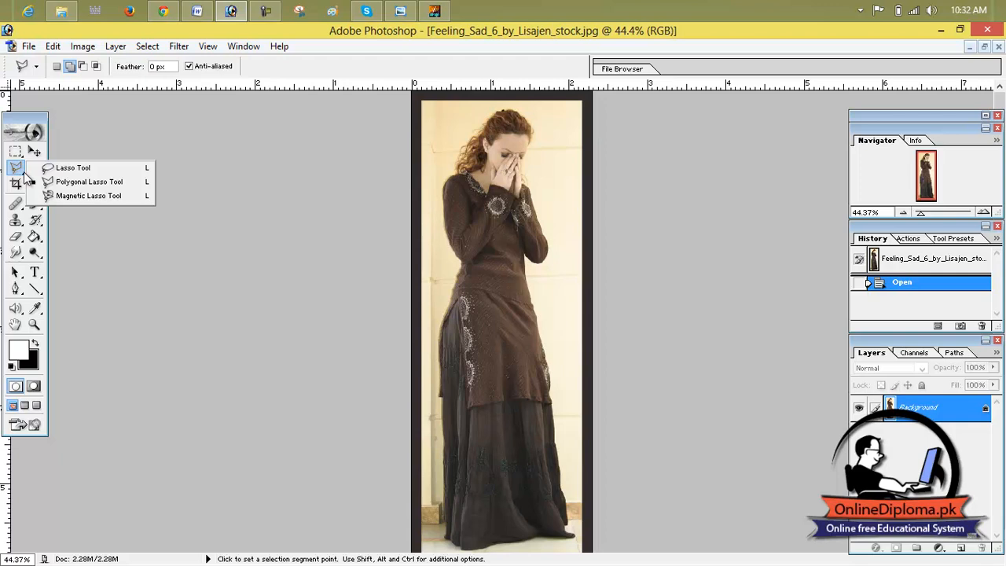
pyautogui.click(81, 196)
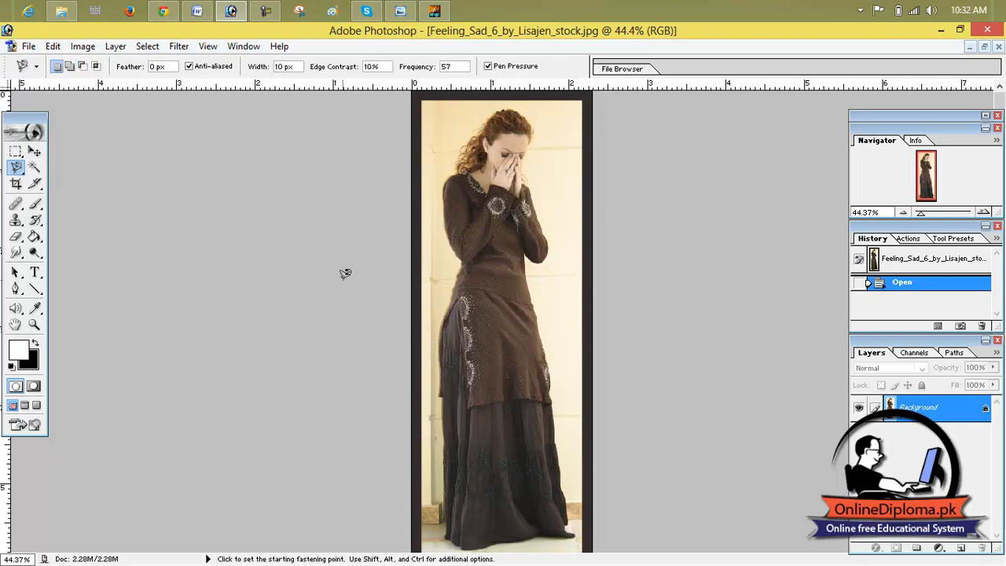
pyautogui.scroll(-1, 501, 353)
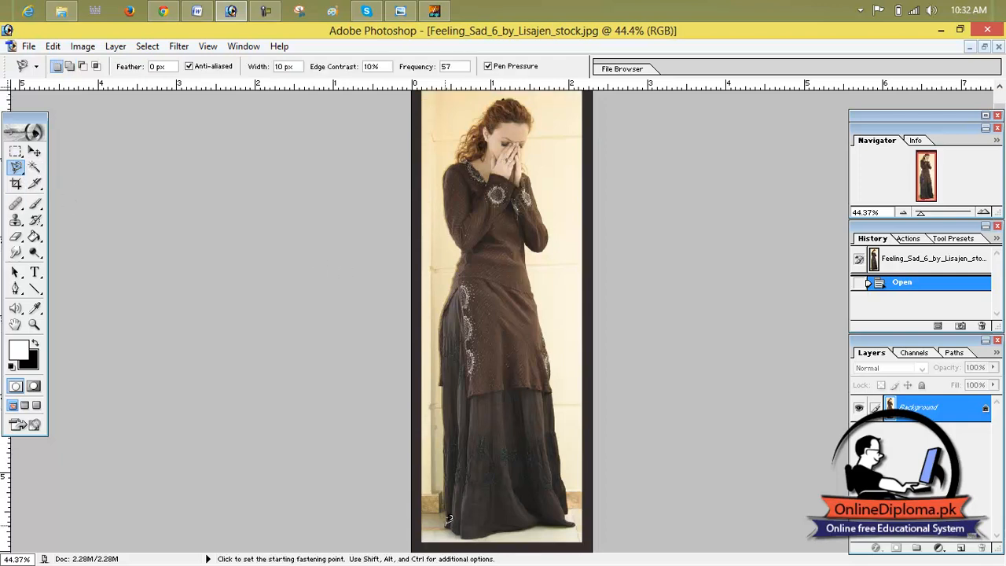
pyautogui.moveTo(927, 214); pyautogui.dragTo(939, 214)
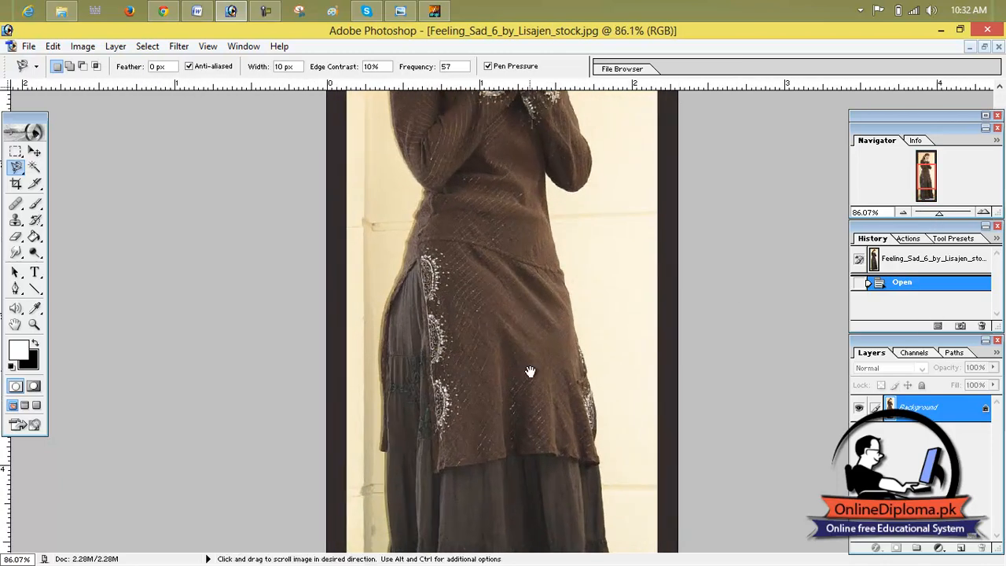
pyautogui.scroll(-5, 526, 378)
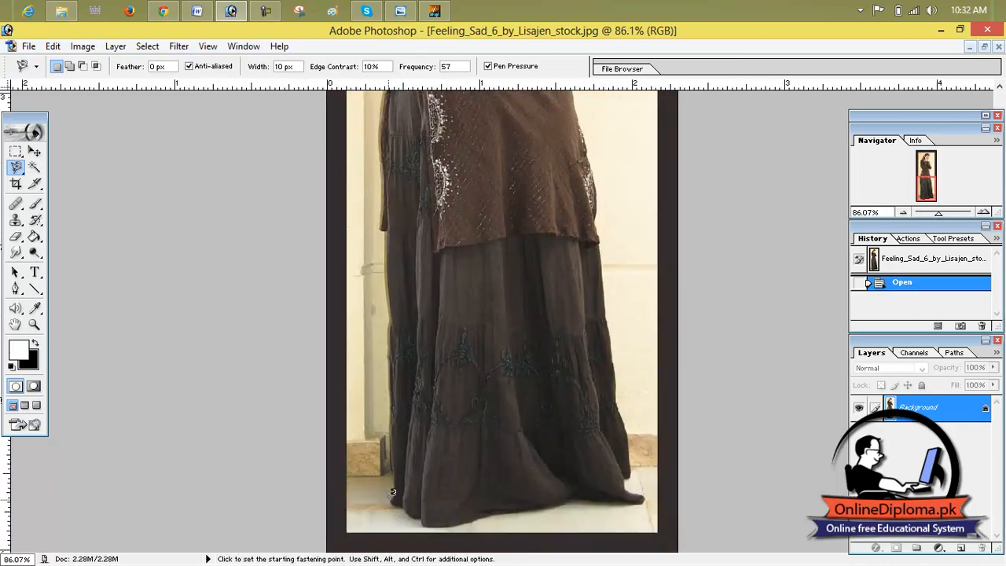
pyautogui.click(389, 503)
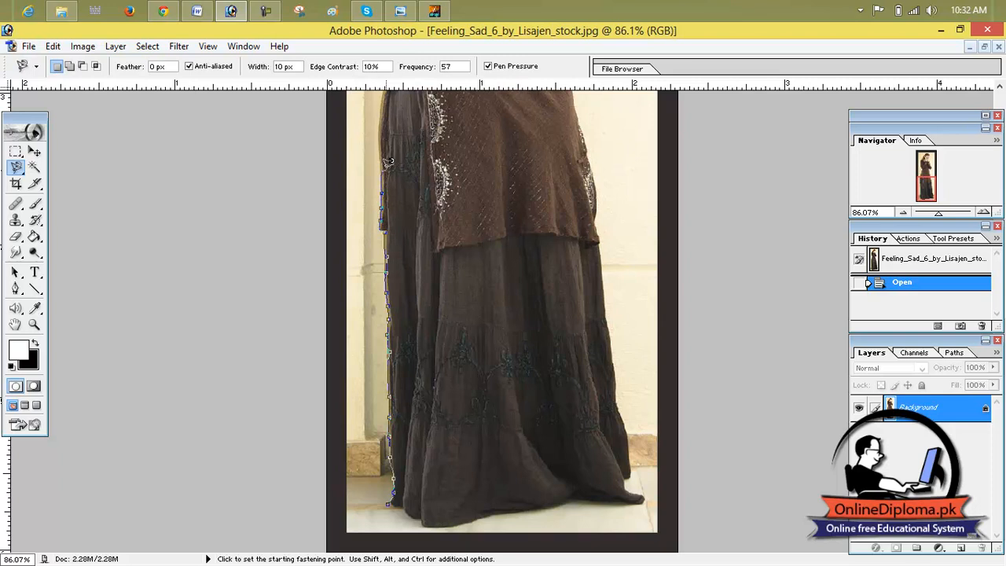
pyautogui.moveTo(381, 151); pyautogui.dragTo(385, 363)
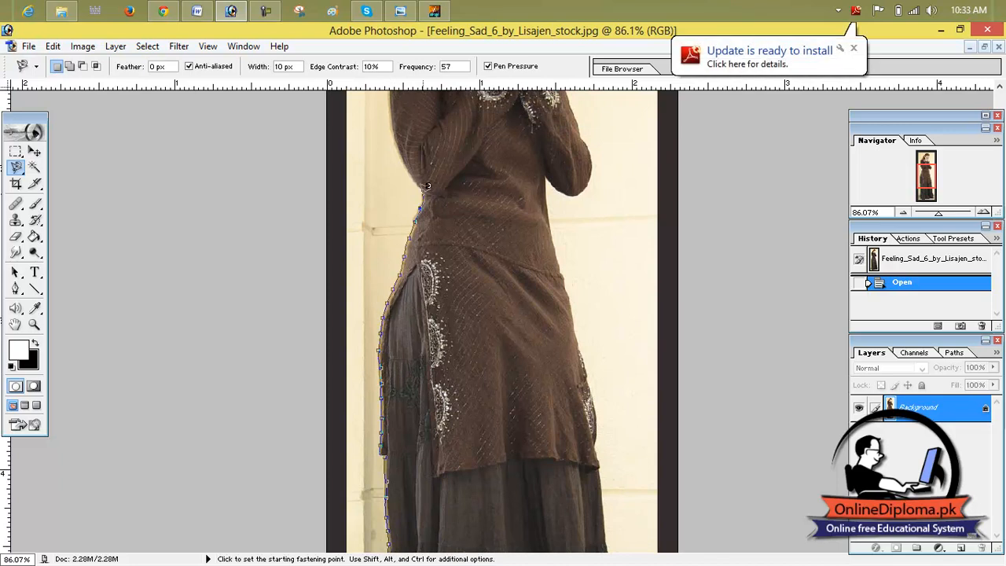
pyautogui.moveTo(410, 171); pyautogui.dragTo(436, 328)
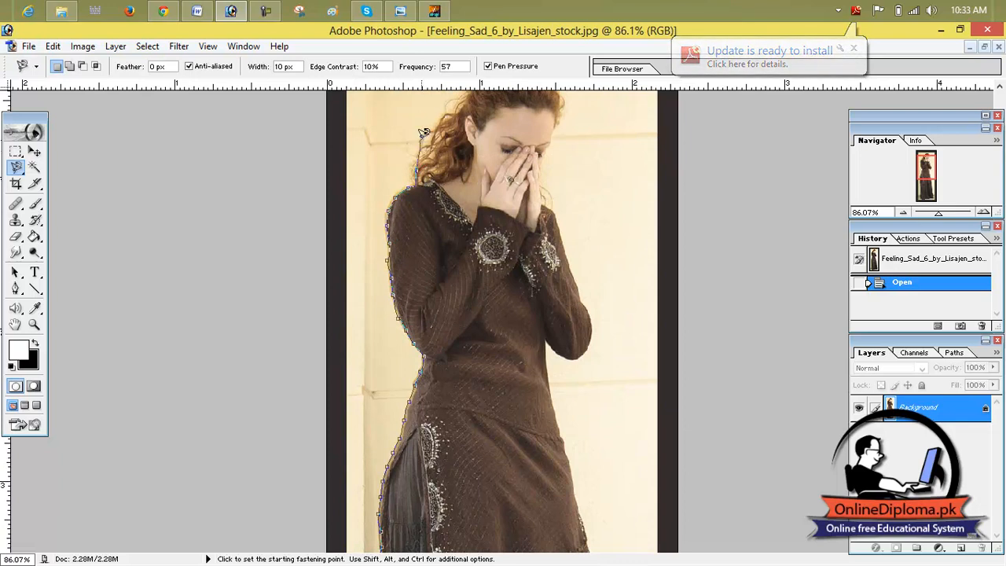
pyautogui.moveTo(460, 97); pyautogui.dragTo(463, 198)
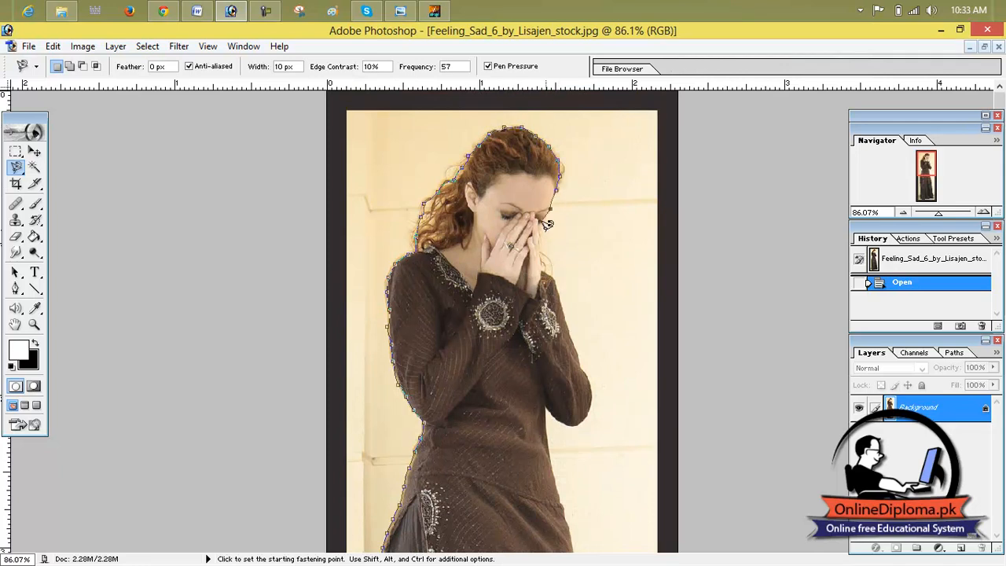
pyautogui.press('Escape')
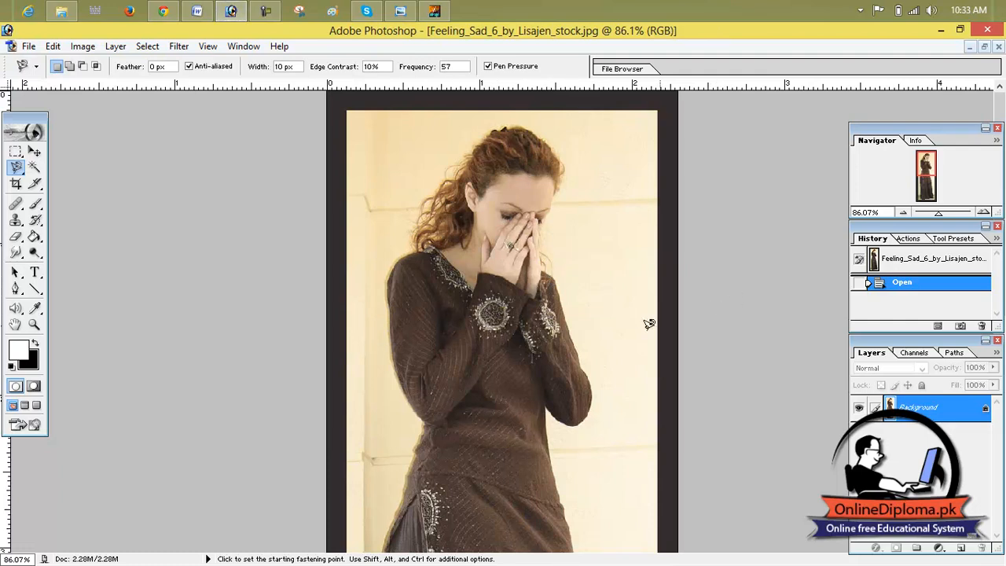
# Try to trace the woman's left side with the Magnetic Lasso, from the skirt hem up to the waist.
pyautogui.scroll(-10, 549, 353)
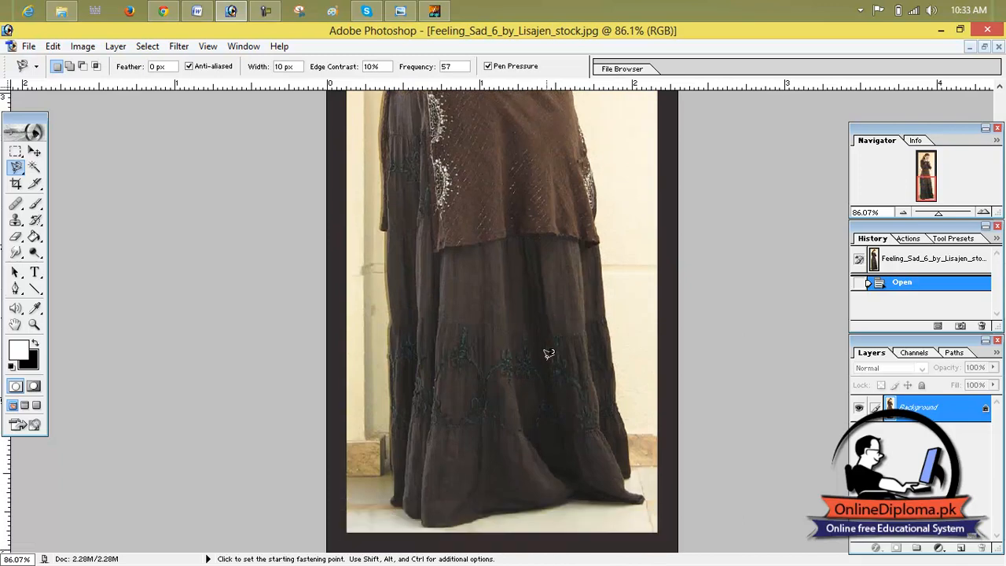
pyautogui.click(391, 499)
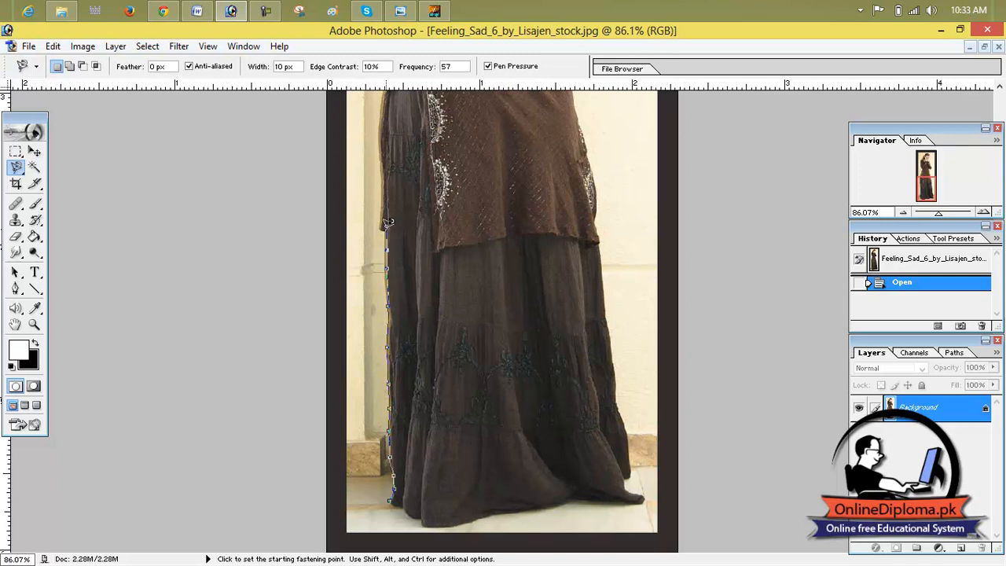
pyautogui.moveTo(384, 188)
pyautogui.mouseDown()
pyautogui.moveTo(407, 281)
pyautogui.moveTo(409, 456)
pyautogui.mouseUp()
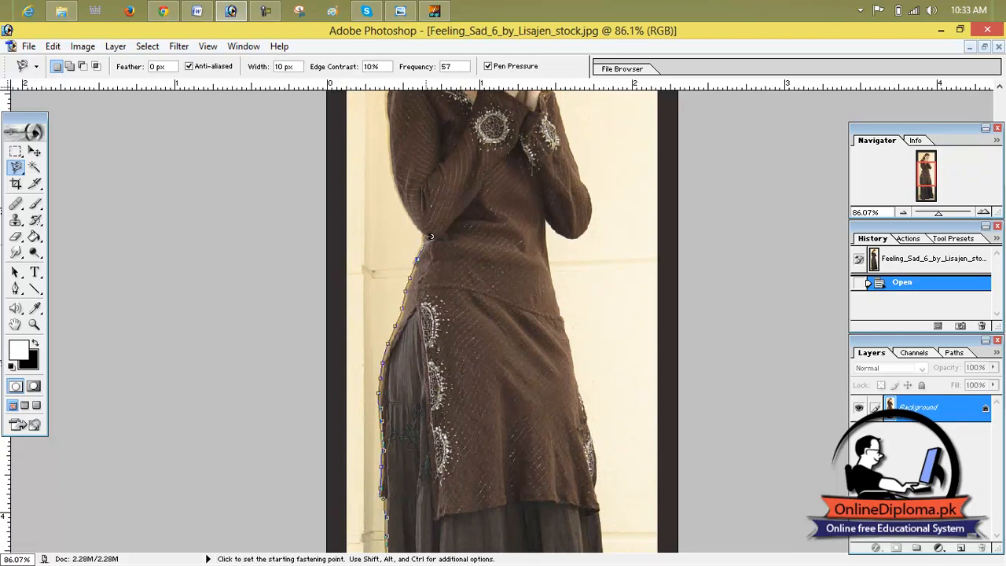
pyautogui.doubleClick(430, 229)
pyautogui.moveTo(458, 231); pyautogui.dragTo(462, 322)
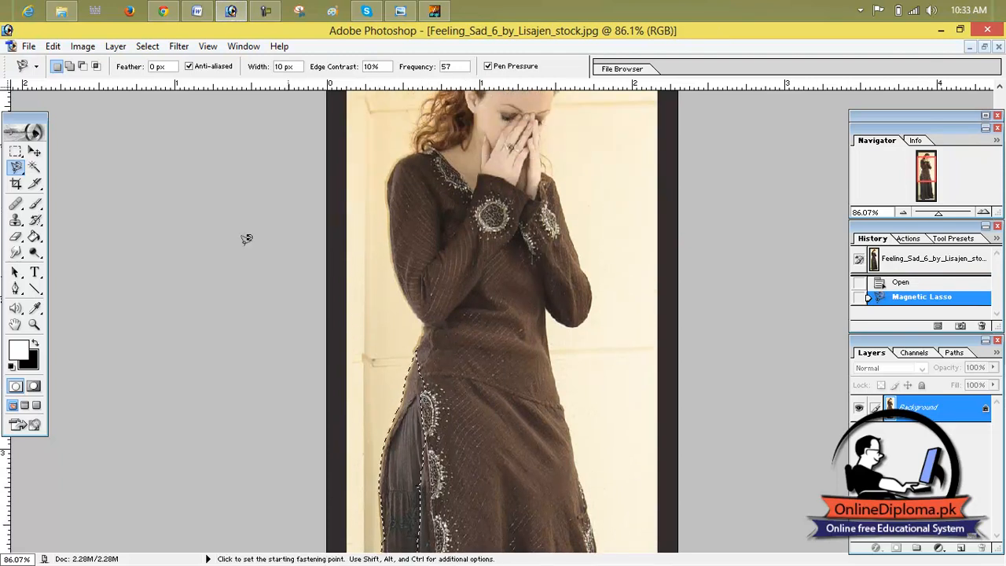
# Try to extend the selection from the waist to the shoulder in add-to-selection mode, and clear the selection.
pyautogui.click(82, 67)
pyautogui.click(71, 67)
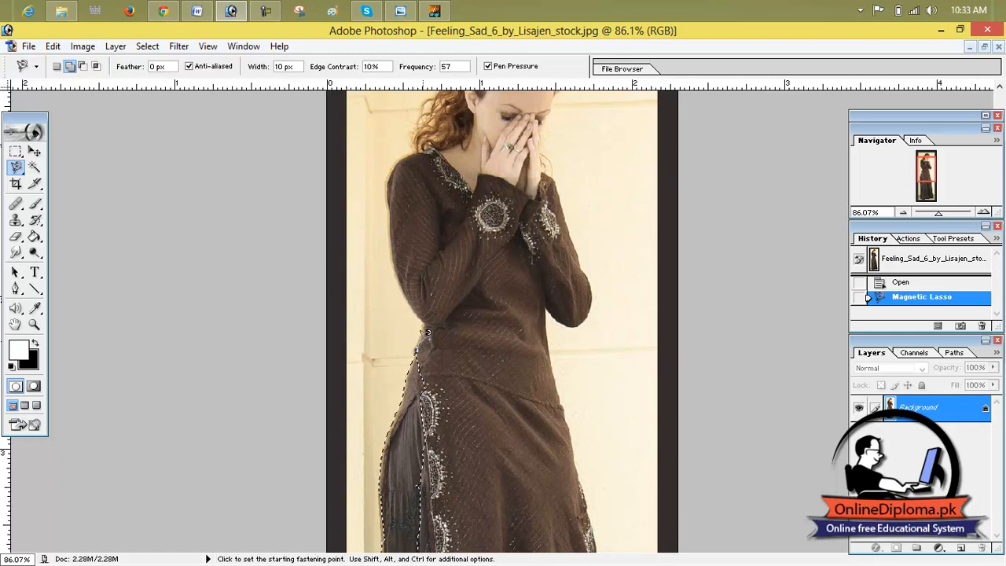
pyautogui.moveTo(429, 319)
pyautogui.mouseDown()
pyautogui.moveTo(387, 241)
pyautogui.moveTo(397, 151)
pyautogui.moveTo(408, 148)
pyautogui.mouseUp()
pyautogui.press('Escape')
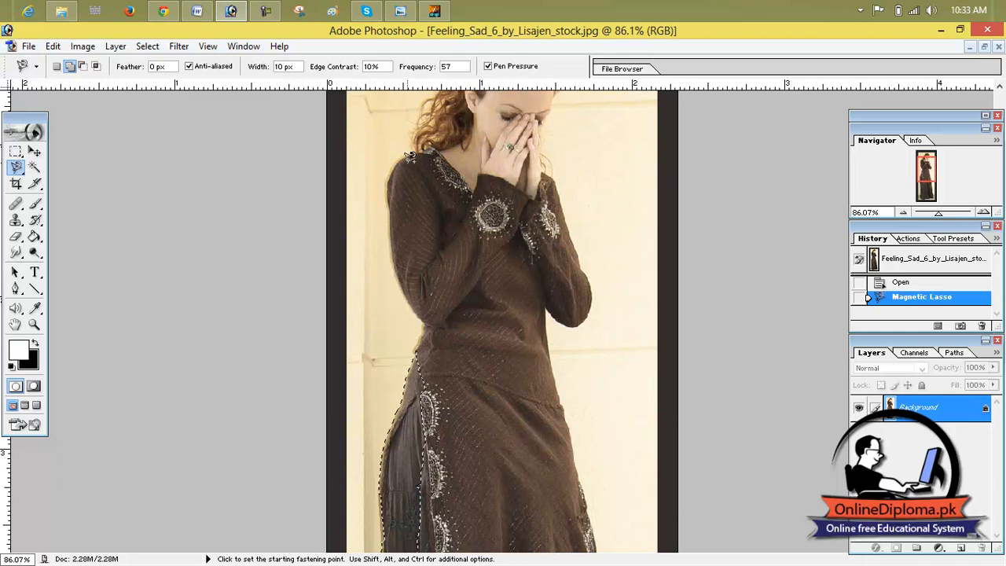
pyautogui.hotkey('ctrl', 'd')
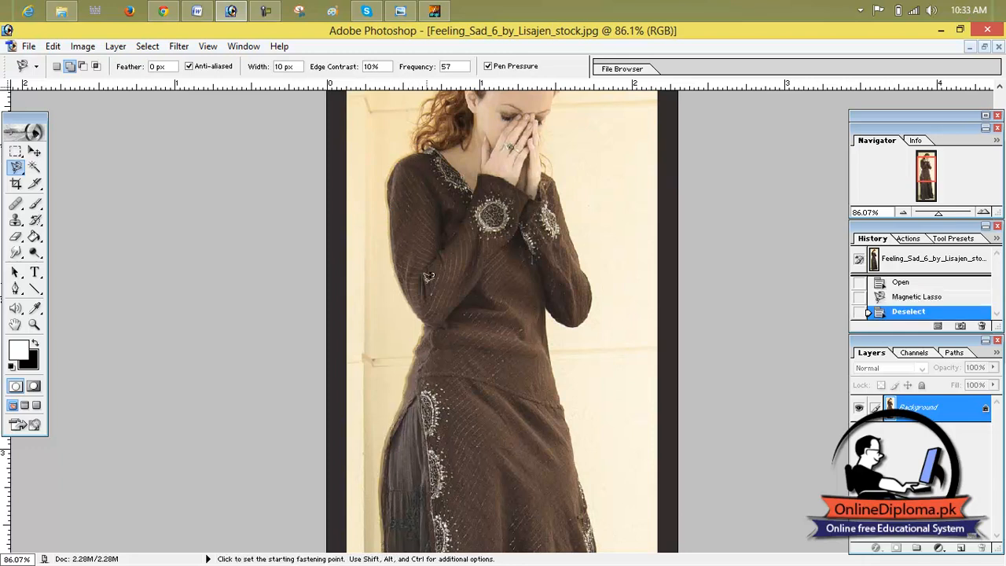
# Try to outline the woman with the Magnetic Lasso from the skirt hem around her hair to her face, and deselect the result.
pyautogui.scroll(-10, 441, 225)
pyautogui.scroll(-3, 437, 224)
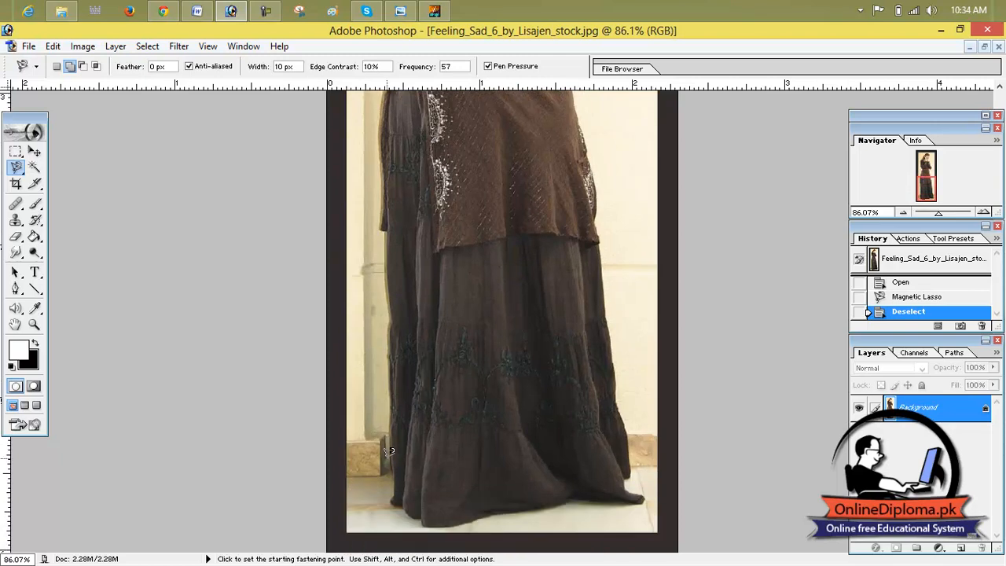
pyautogui.moveTo(395, 476)
pyautogui.mouseDown()
pyautogui.moveTo(394, 292)
pyautogui.moveTo(377, 218)
pyautogui.moveTo(381, 179)
pyautogui.moveTo(378, 487)
pyautogui.mouseUp()
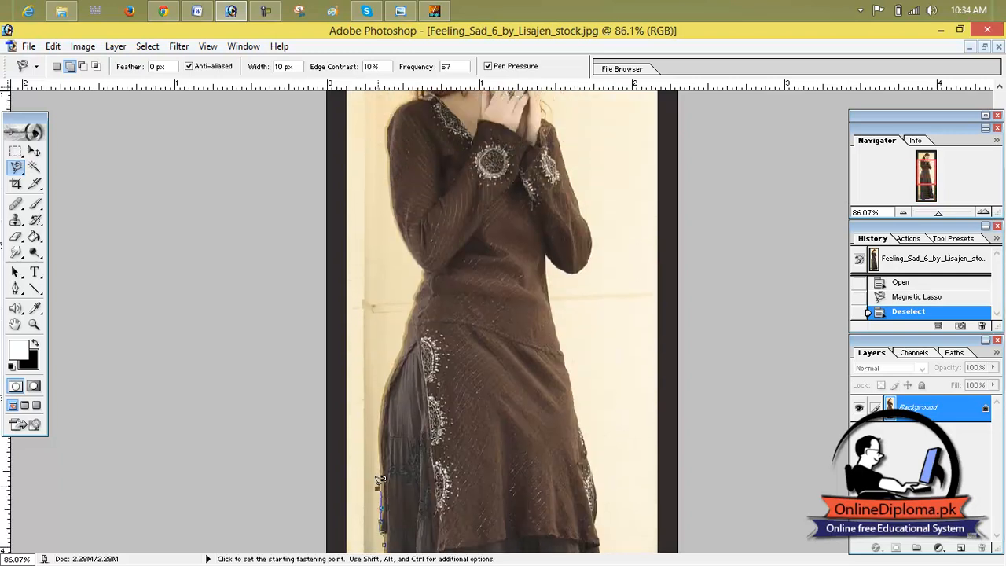
pyautogui.moveTo(387, 424)
pyautogui.mouseDown()
pyautogui.moveTo(389, 358)
pyautogui.moveTo(421, 262)
pyautogui.moveTo(396, 186)
pyautogui.moveTo(400, 285)
pyautogui.moveTo(384, 215)
pyautogui.moveTo(418, 162)
pyautogui.moveTo(426, 120)
pyautogui.moveTo(476, 84)
pyautogui.moveTo(466, 188)
pyautogui.moveTo(469, 151)
pyautogui.moveTo(503, 120)
pyautogui.moveTo(526, 118)
pyautogui.moveTo(558, 149)
pyautogui.moveTo(560, 167)
pyautogui.moveTo(556, 204)
pyautogui.moveTo(541, 227)
pyautogui.mouseUp()
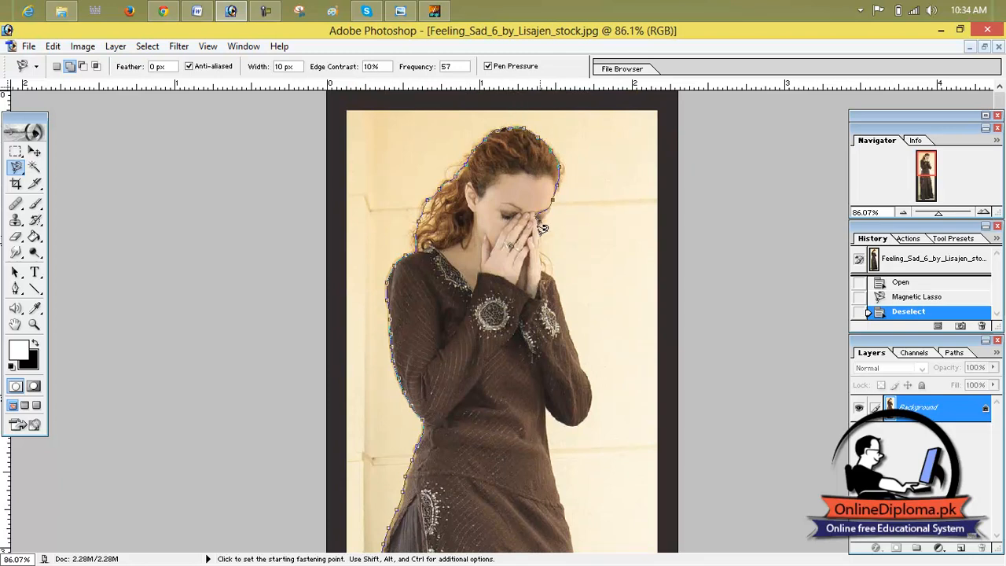
pyautogui.doubleClick(551, 220)
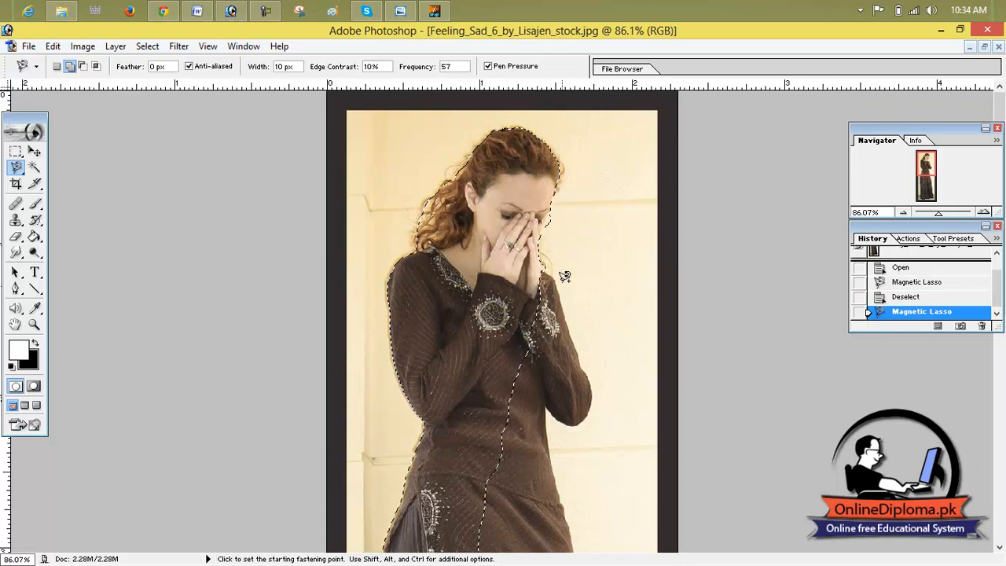
pyautogui.scroll(-1, 554, 299)
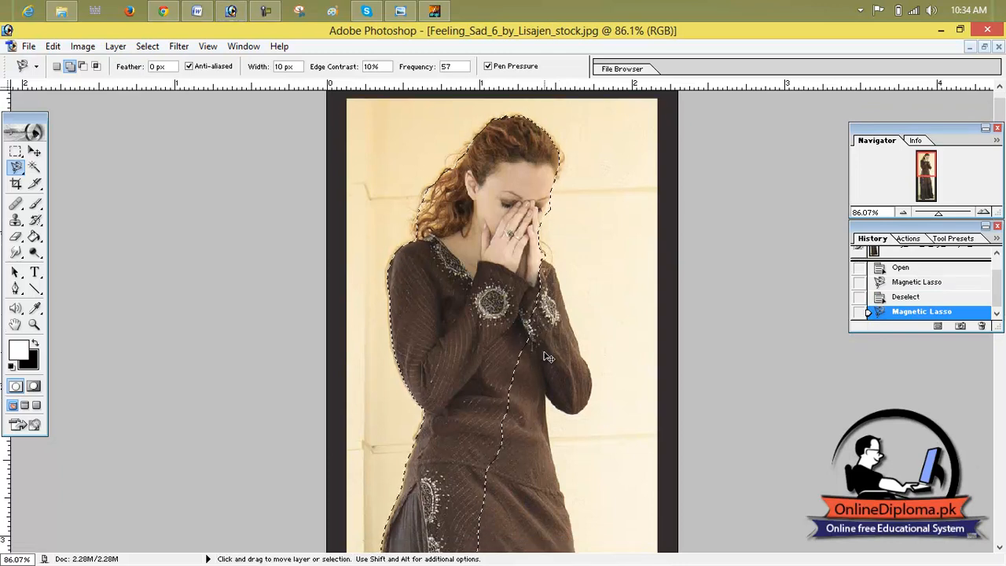
pyautogui.hotkey('ctrl', 'd')
pyautogui.click(920, 213)
pyautogui.moveTo(918, 213); pyautogui.dragTo(919, 213)
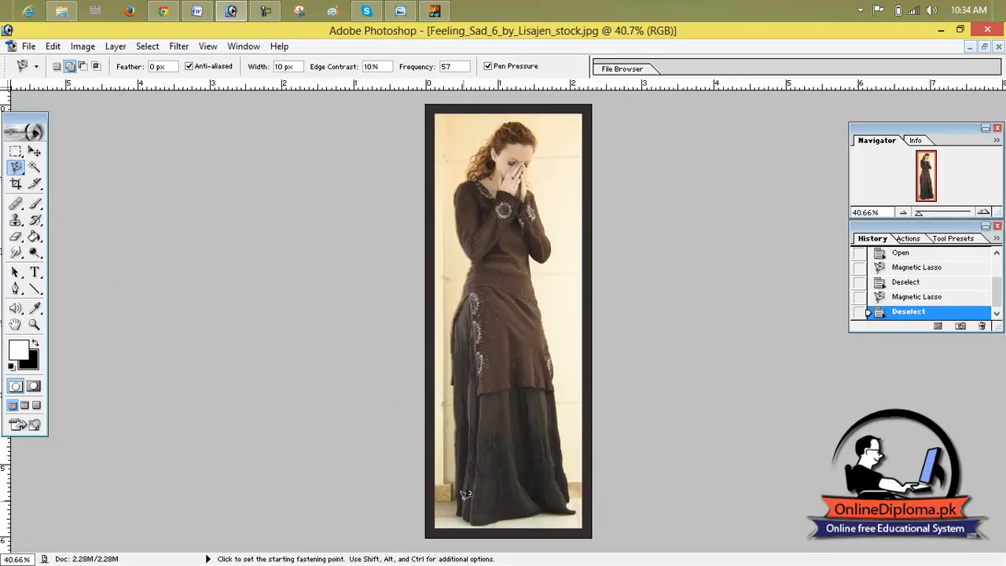
pyautogui.press('F7')
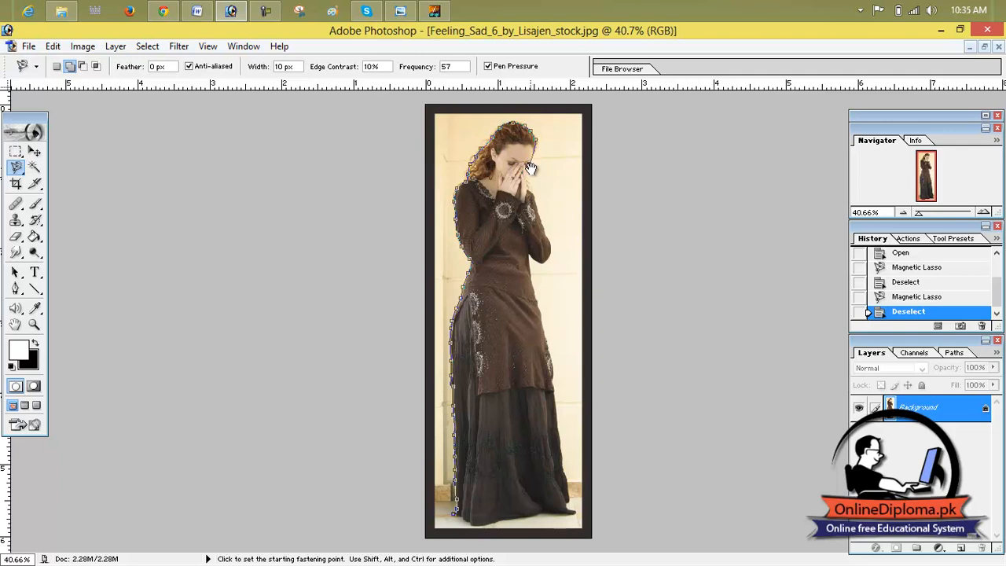
pyautogui.press('Escape')
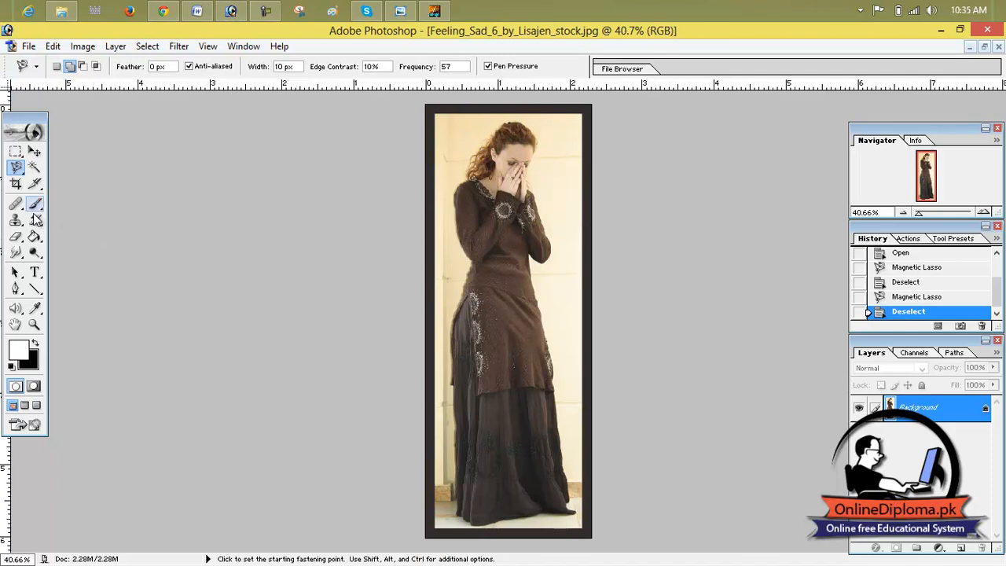
# Erase the cream wall on both sides of the woman with the Magic Eraser at tolerance 32.
pyautogui.moveTo(21, 236)
pyautogui.mouseDown()
pyautogui.moveTo(51, 240)
pyautogui.moveTo(17, 237)
pyautogui.moveTo(41, 263)
pyautogui.moveTo(66, 264)
pyautogui.mouseUp()
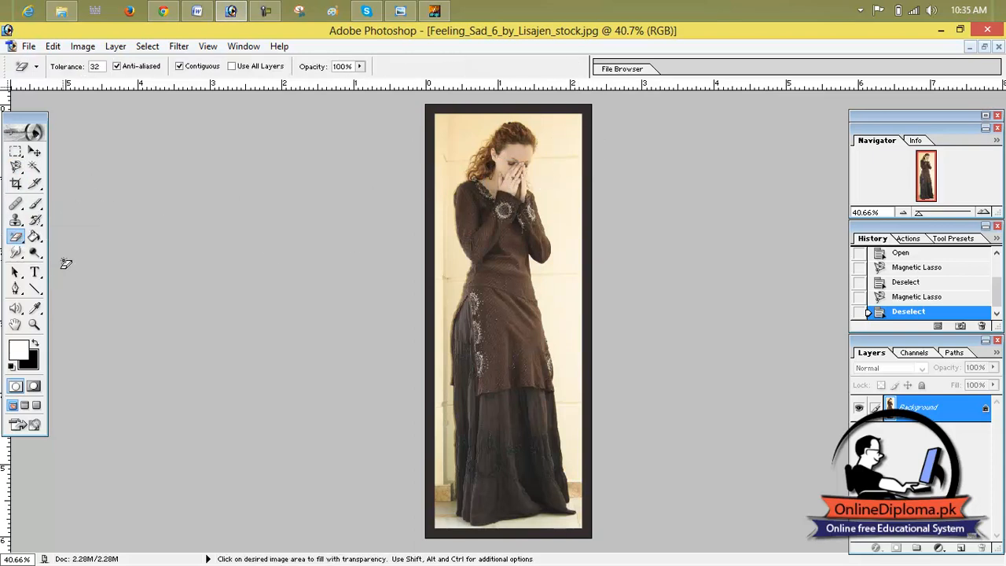
pyautogui.click(537, 151)
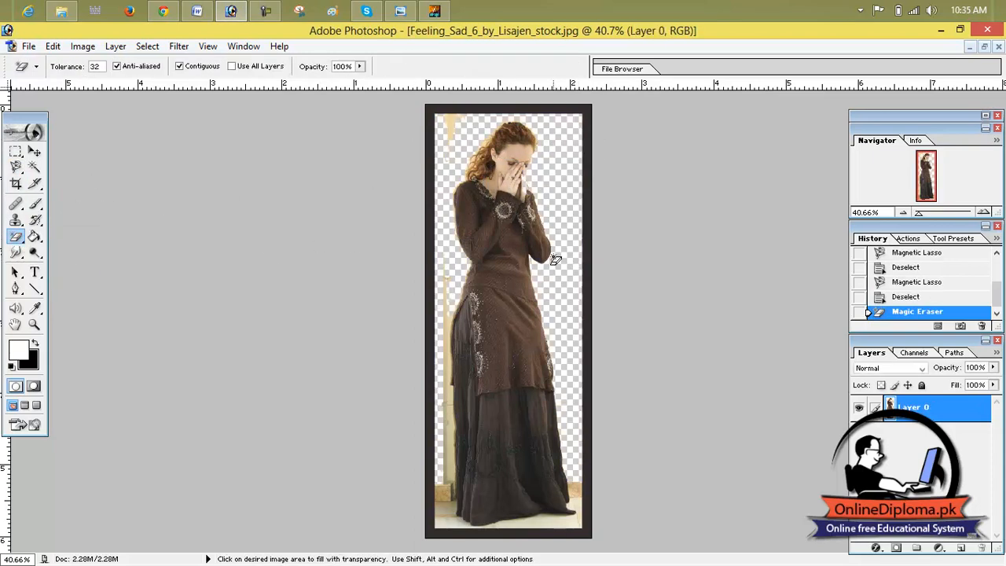
pyautogui.click(451, 125)
pyautogui.scroll(1, 419, 287)
pyautogui.click(434, 326)
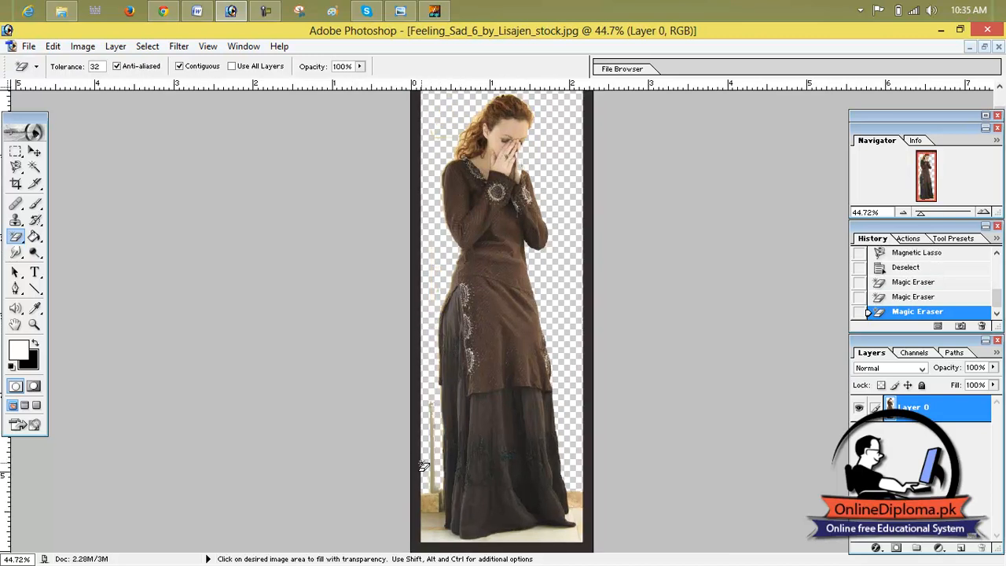
# Erase the leftover wall strip and baseboard patches beside the lower skirt and the dark frame around the photo with the Magic Eraser.
pyautogui.click(434, 470)
pyautogui.click(433, 495)
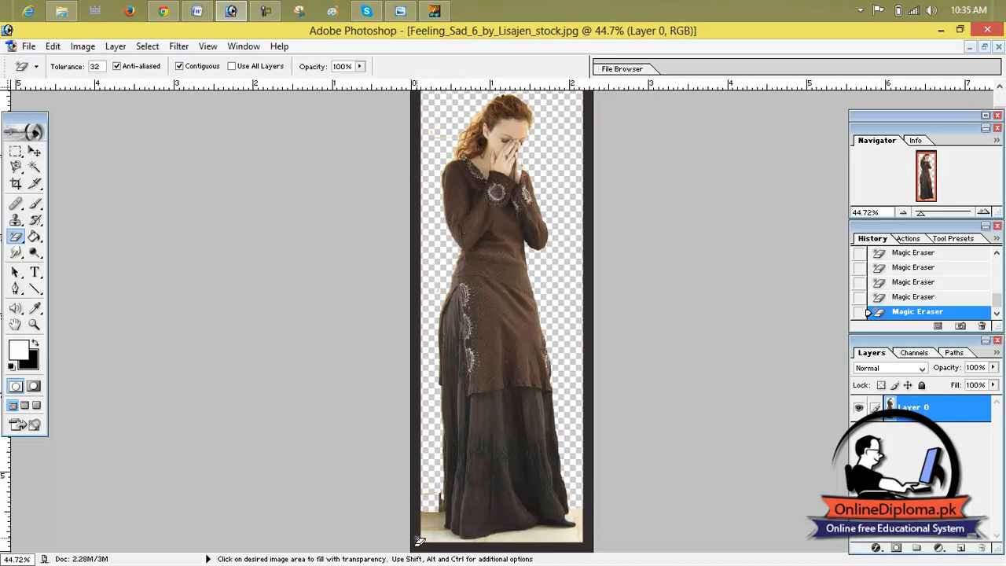
pyautogui.click(433, 503)
pyautogui.click(433, 503)
pyautogui.click(443, 512)
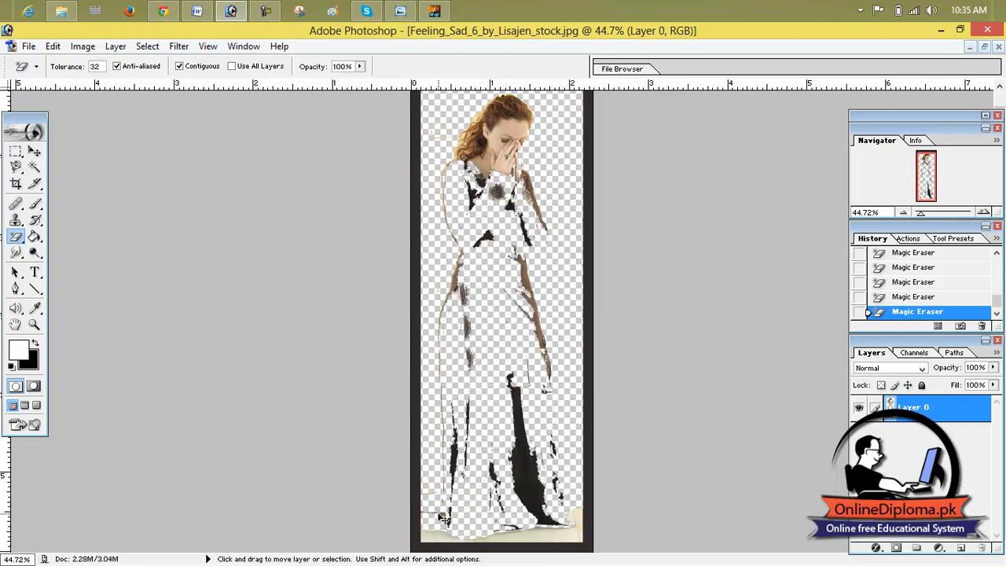
pyautogui.hotkey('ctrl', 'z')
pyautogui.scroll(1, 537, 255)
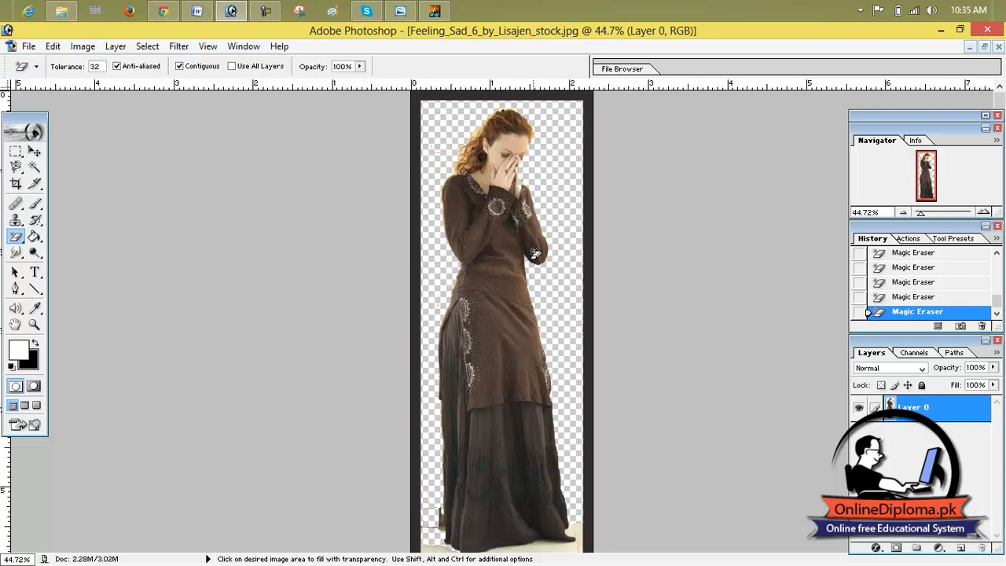
pyautogui.click(590, 209)
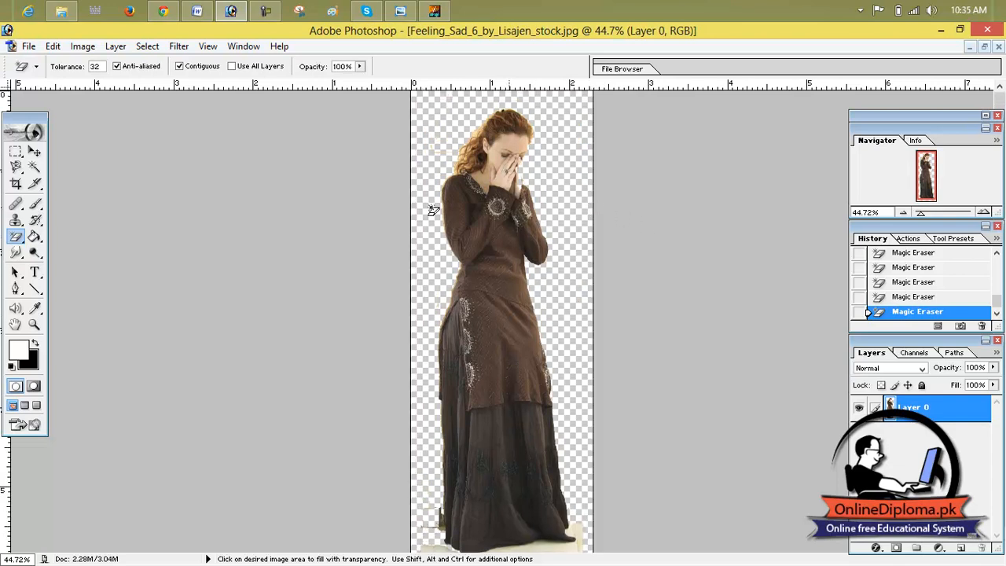
# Remove the stray background specks on the left of the skirt hem using the regular Eraser with a 161 px brush.
pyautogui.moveTo(921, 213); pyautogui.dragTo(945, 213)
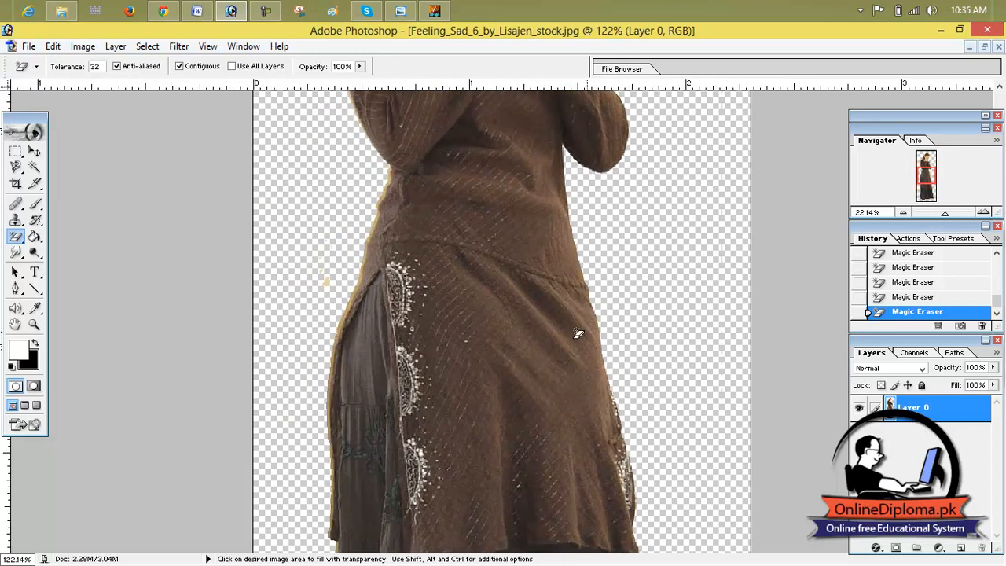
pyautogui.moveTo(442, 252); pyautogui.dragTo(584, 182)
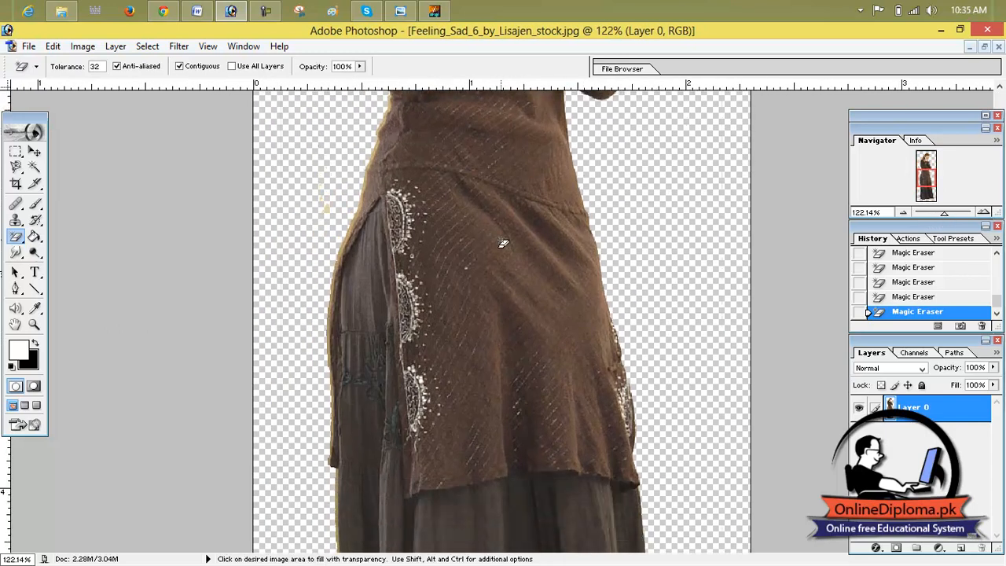
pyautogui.scroll(-10, 200, 227)
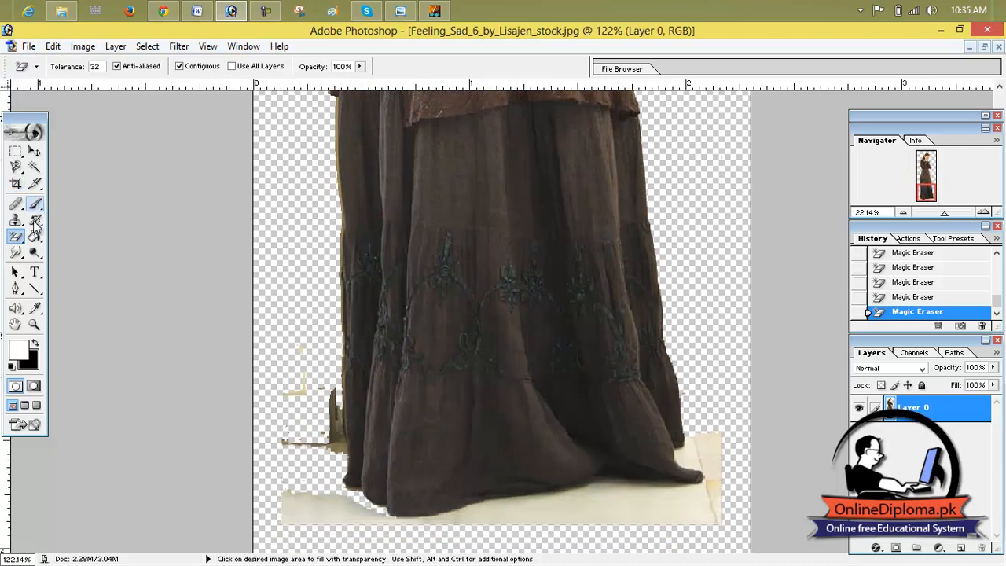
pyautogui.moveTo(16, 236); pyautogui.dragTo(62, 233)
pyautogui.moveTo(258, 345)
pyautogui.mouseDown()
pyautogui.moveTo(261, 440)
pyautogui.moveTo(235, 435)
pyautogui.mouseUp()
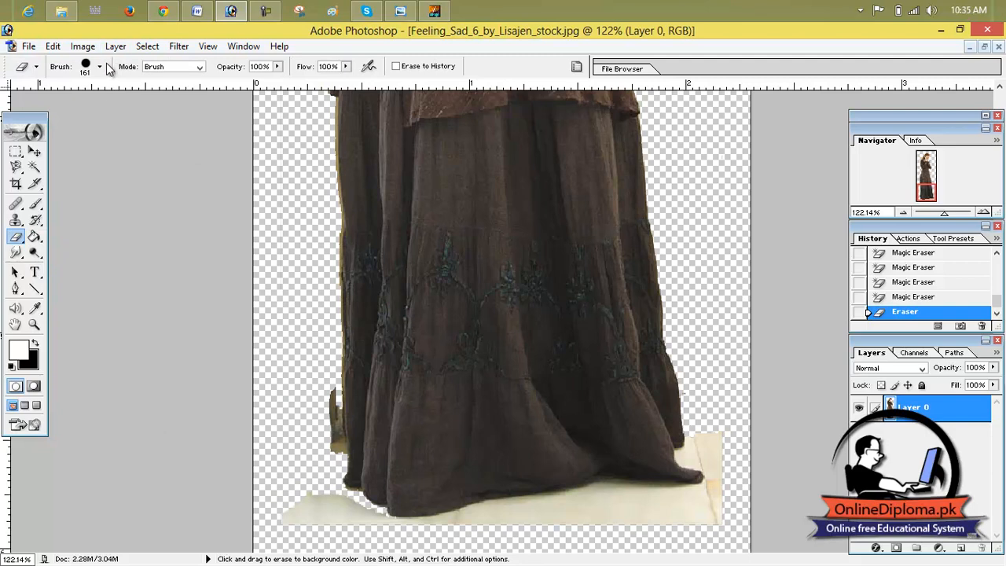
# Reduce the eraser brush to 60 px and erase the baseboard remnant touching the skirt's lower left edge.
pyautogui.click(98, 69)
pyautogui.moveTo(101, 109); pyautogui.dragTo(69, 107)
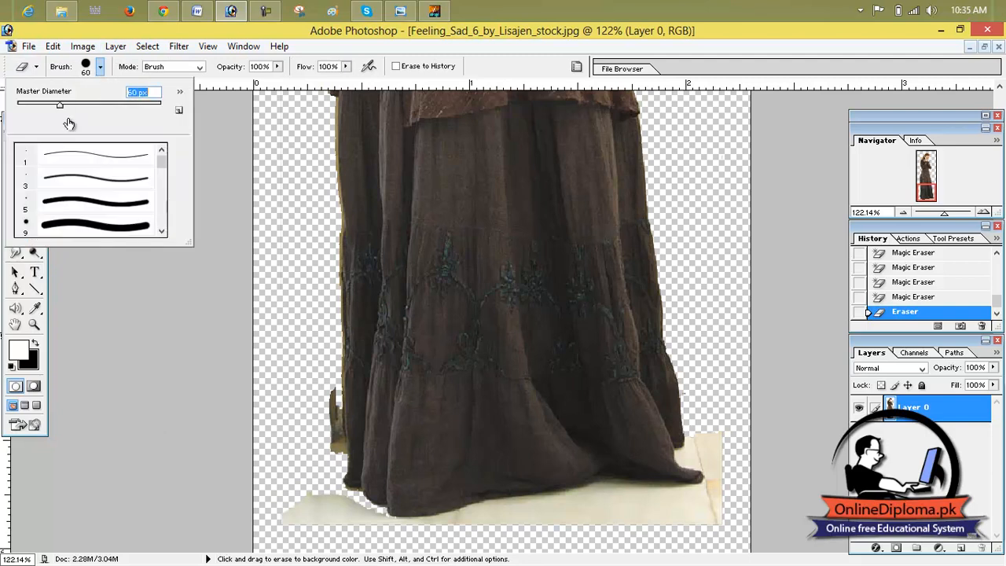
pyautogui.click(314, 370)
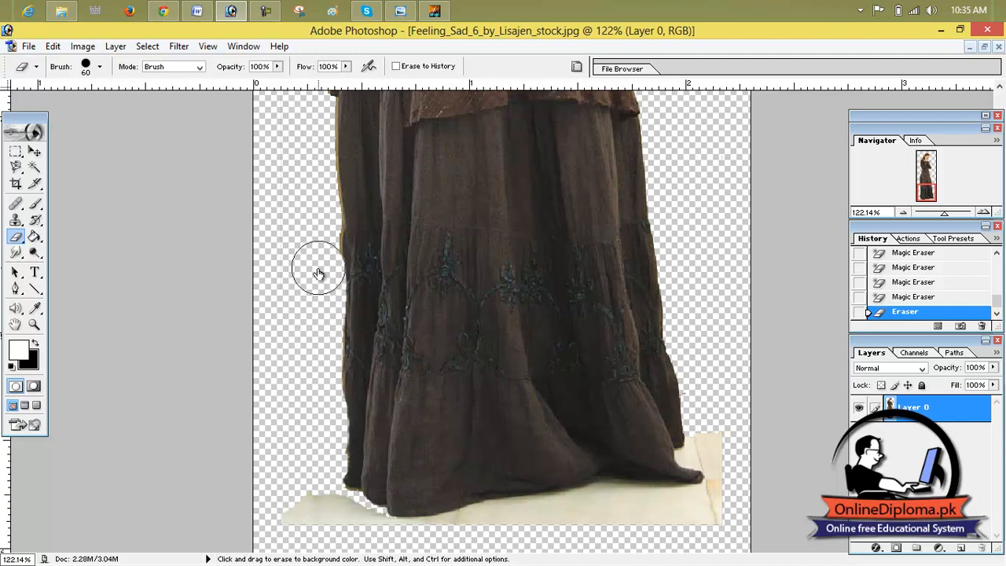
# Set the eraser brush to 14 px and clean the yellow fringe along the left edge of the skirt and tunic hem.
pyautogui.moveTo(308, 210); pyautogui.dragTo(321, 458)
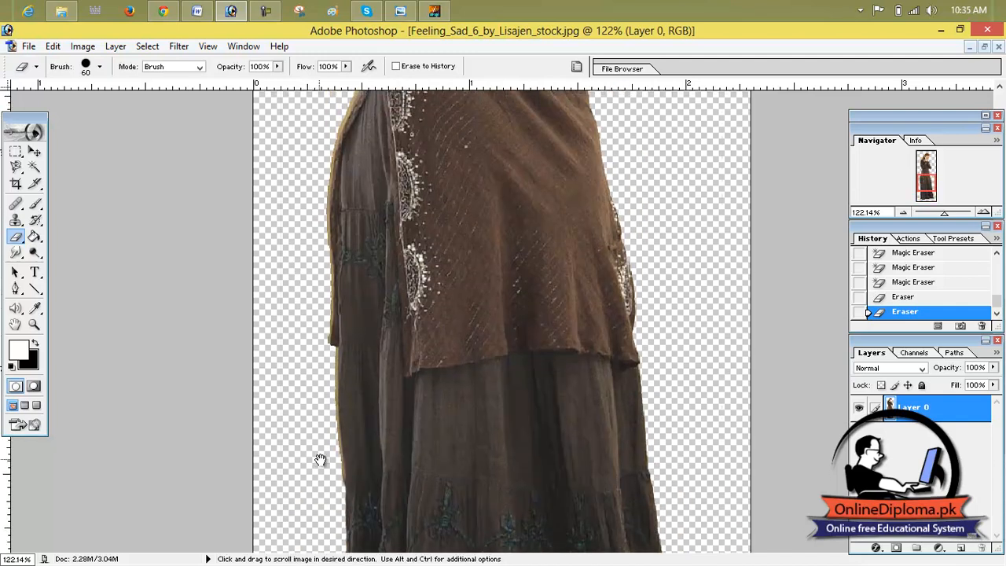
pyautogui.click(99, 67)
pyautogui.moveTo(31, 110); pyautogui.dragTo(28, 110)
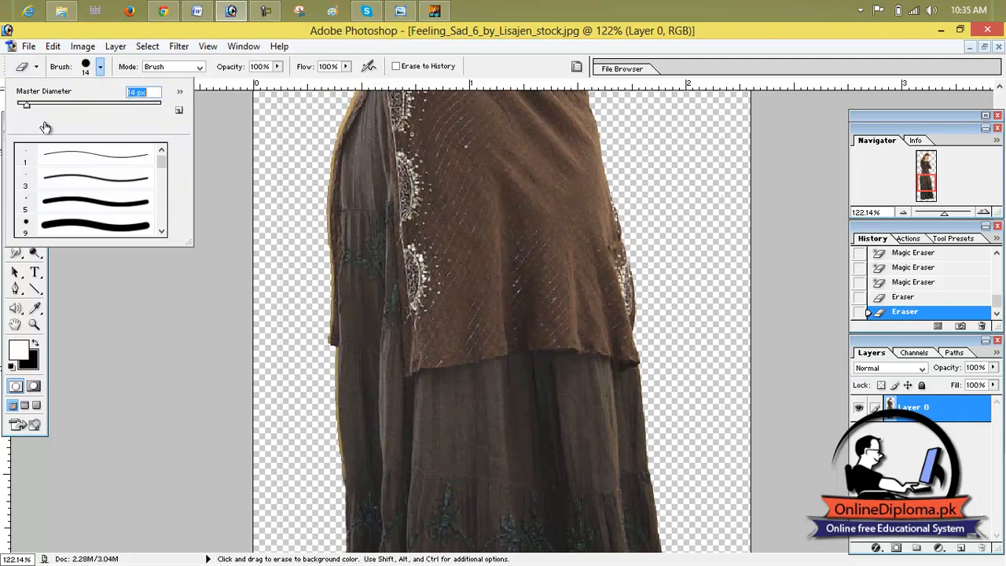
pyautogui.click(326, 454)
pyautogui.moveTo(326, 456)
pyautogui.mouseDown()
pyautogui.moveTo(336, 486)
pyautogui.moveTo(327, 331)
pyautogui.moveTo(325, 456)
pyautogui.mouseUp()
pyautogui.press('space')
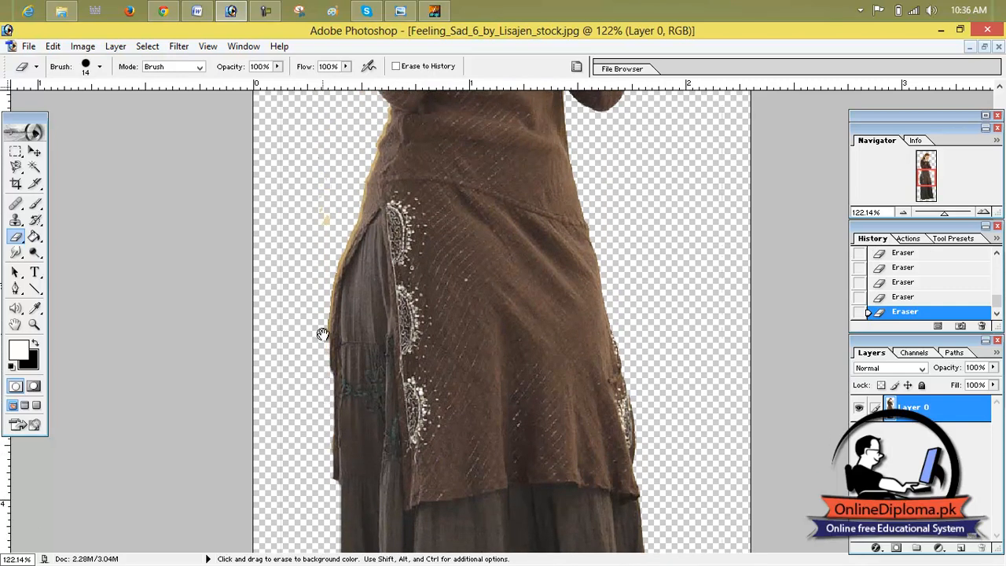
pyautogui.press('space')
# Erase the yellow fringe along the woman's left outline from the hip over the waist and sleeve up to the shoulder.
pyautogui.moveTo(326, 314); pyautogui.dragTo(323, 462)
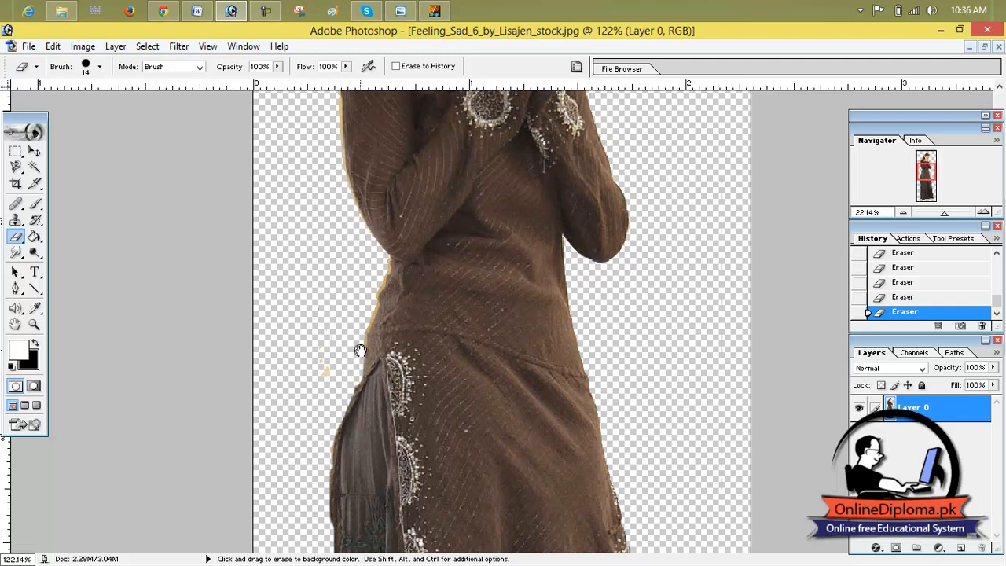
pyautogui.moveTo(361, 330); pyautogui.dragTo(351, 453)
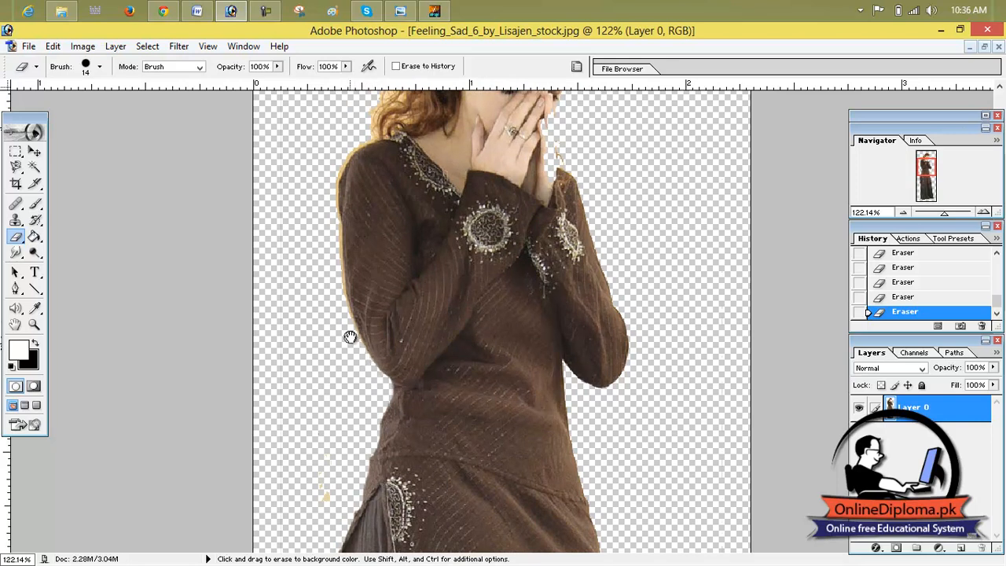
pyautogui.moveTo(341, 328); pyautogui.dragTo(342, 482)
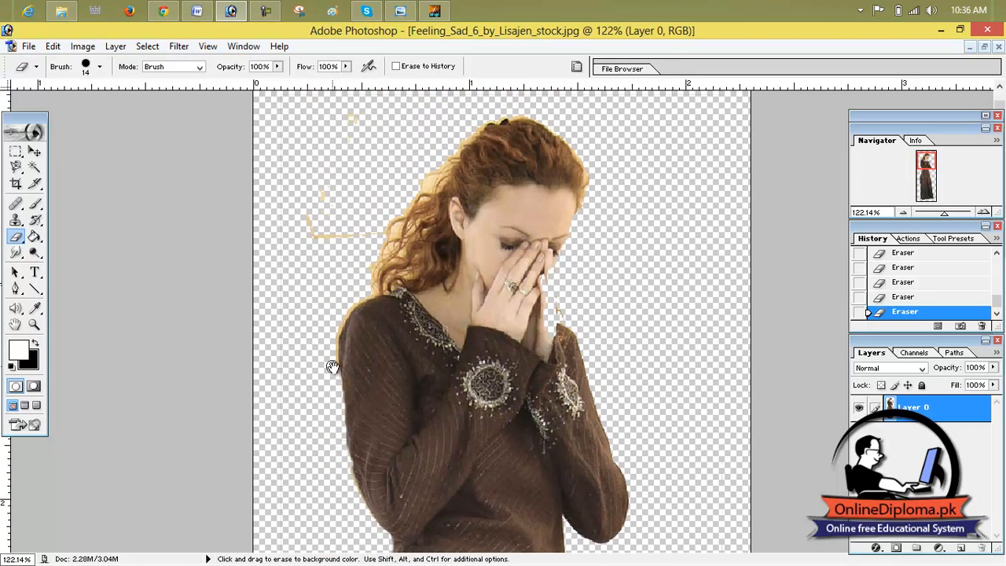
pyautogui.moveTo(334, 352); pyautogui.dragTo(334, 375)
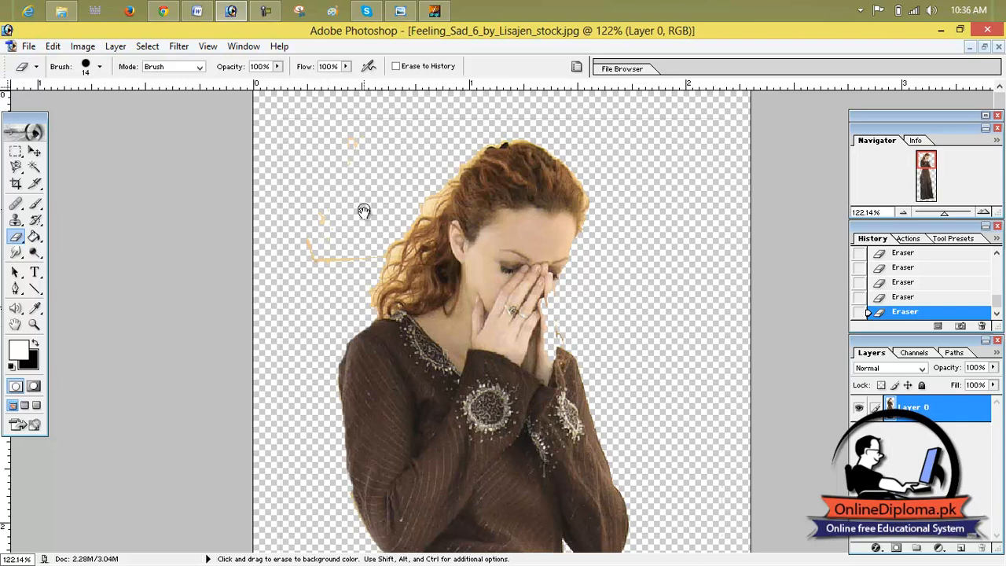
# Remove the leftover background beside the woman's hair and the yellow line left of it using the Magic Eraser with tolerance 32.
pyautogui.click(16, 237)
pyautogui.click(68, 264)
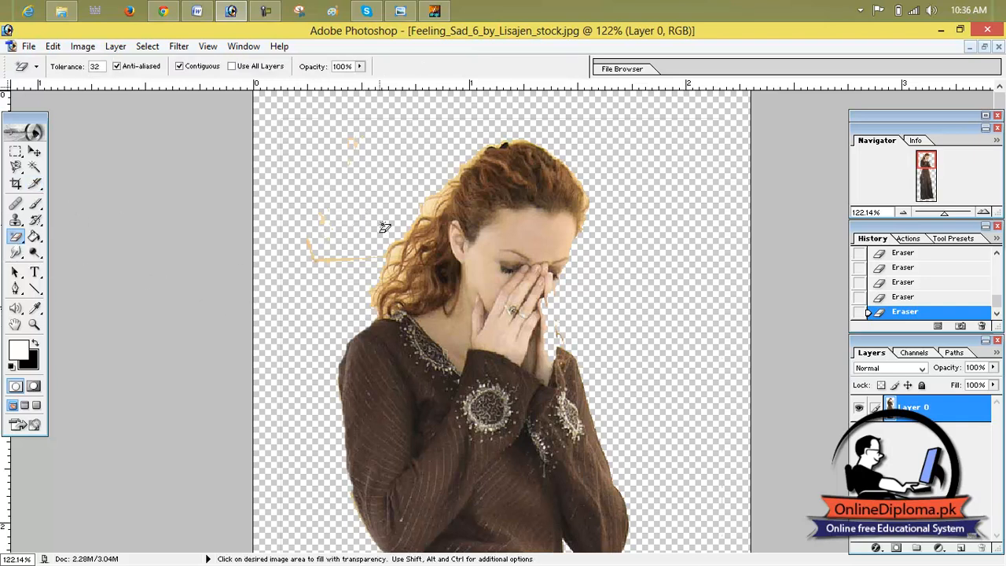
pyautogui.click(432, 209)
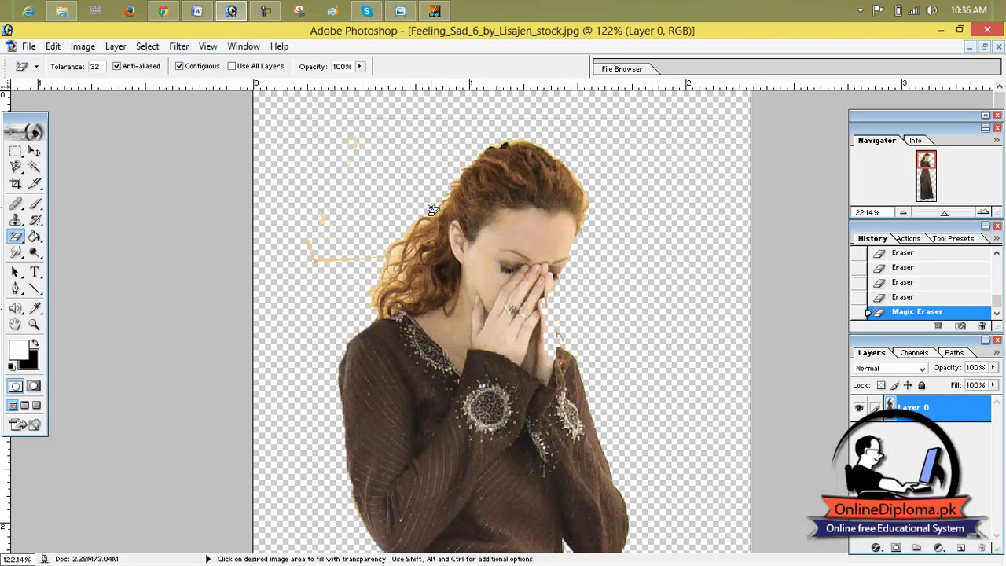
pyautogui.click(397, 259)
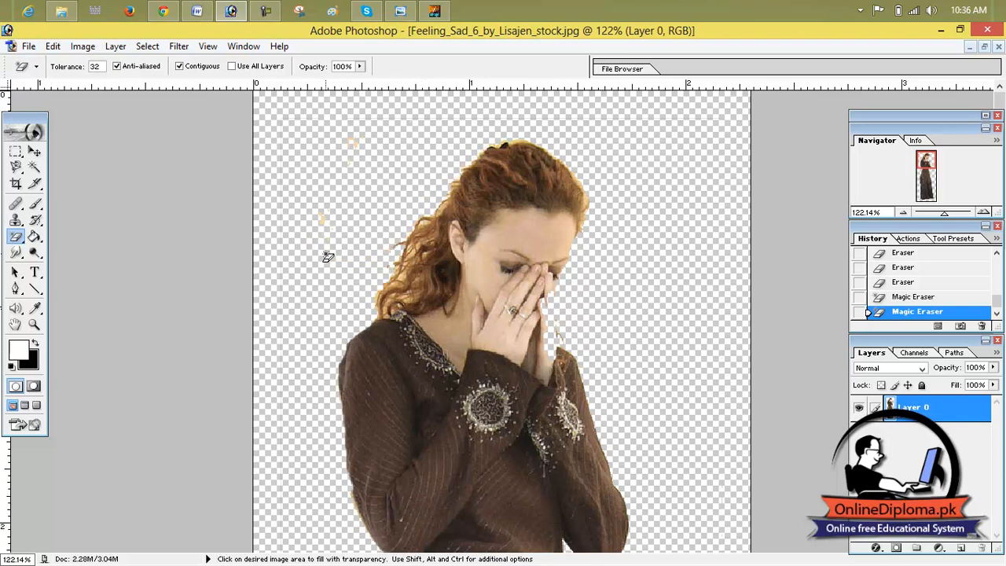
# Switch back to the regular Eraser with a 94 px brush and erase the stray specks around the woman's head.
pyautogui.rightClick(18, 242)
pyautogui.click(66, 264)
pyautogui.click(37, 67)
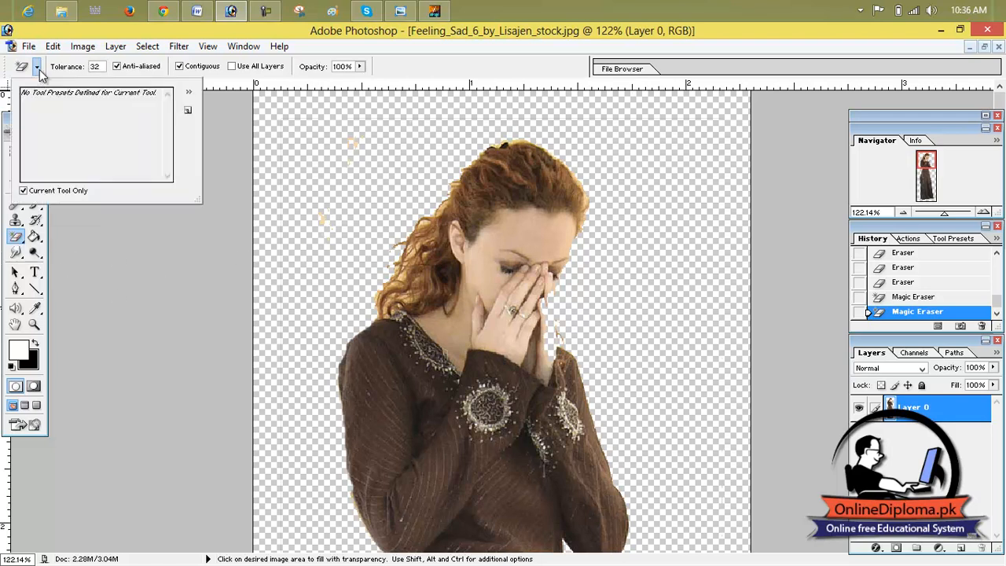
pyautogui.click(169, 237)
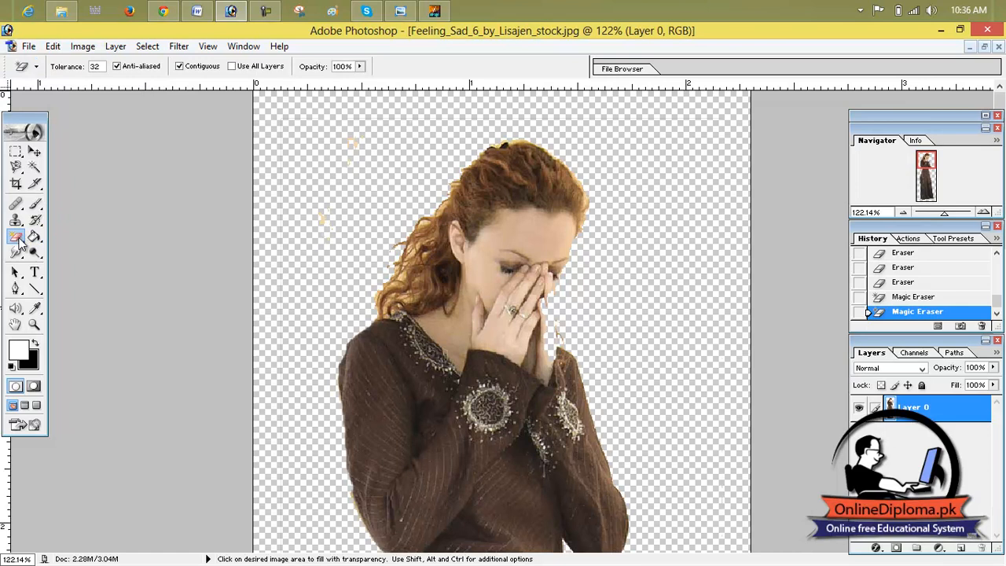
pyautogui.rightClick(21, 244)
pyautogui.click(65, 250)
pyautogui.rightClick(19, 245)
pyautogui.click(52, 237)
pyautogui.click(36, 67)
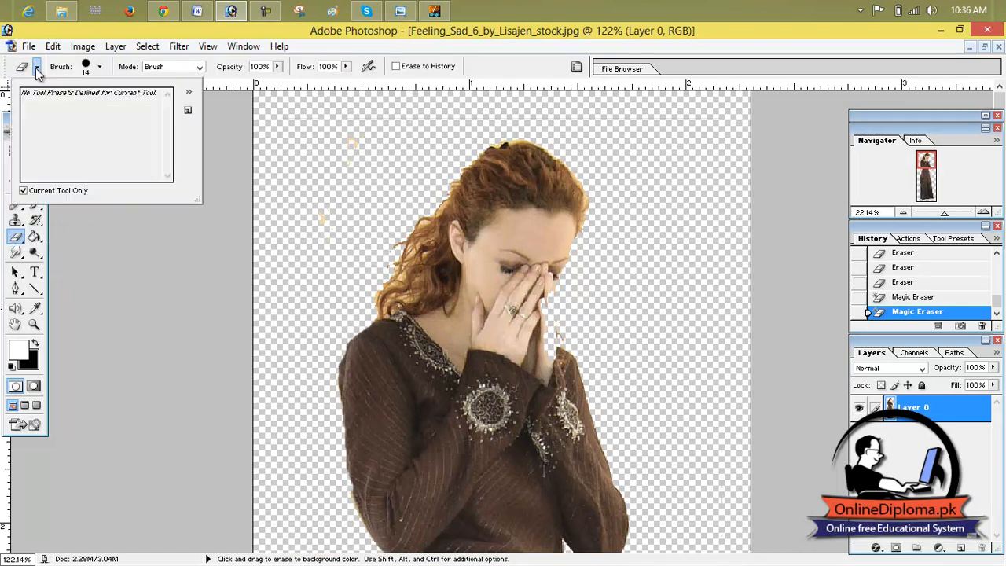
pyautogui.click(100, 67)
pyautogui.click(84, 102)
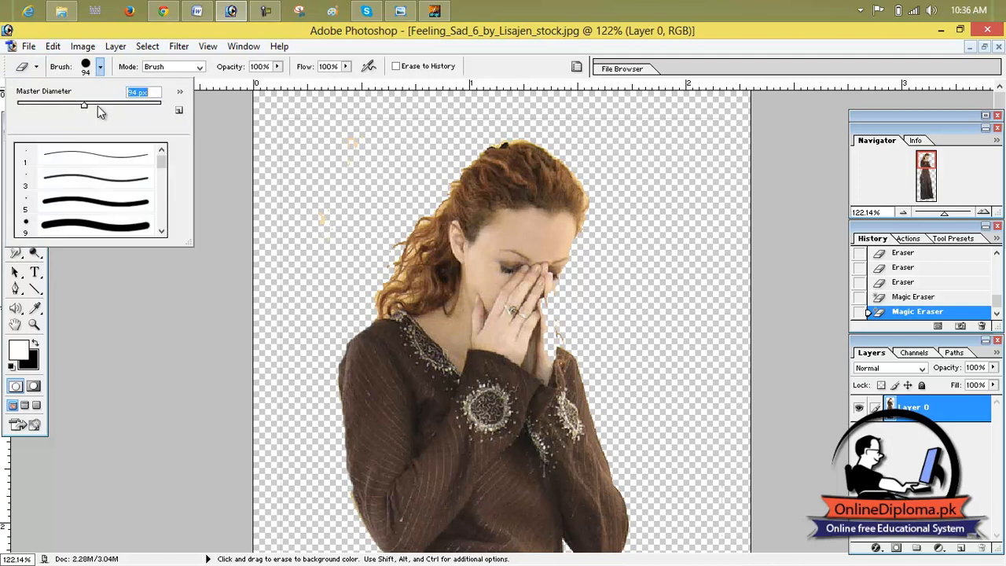
pyautogui.click(311, 208)
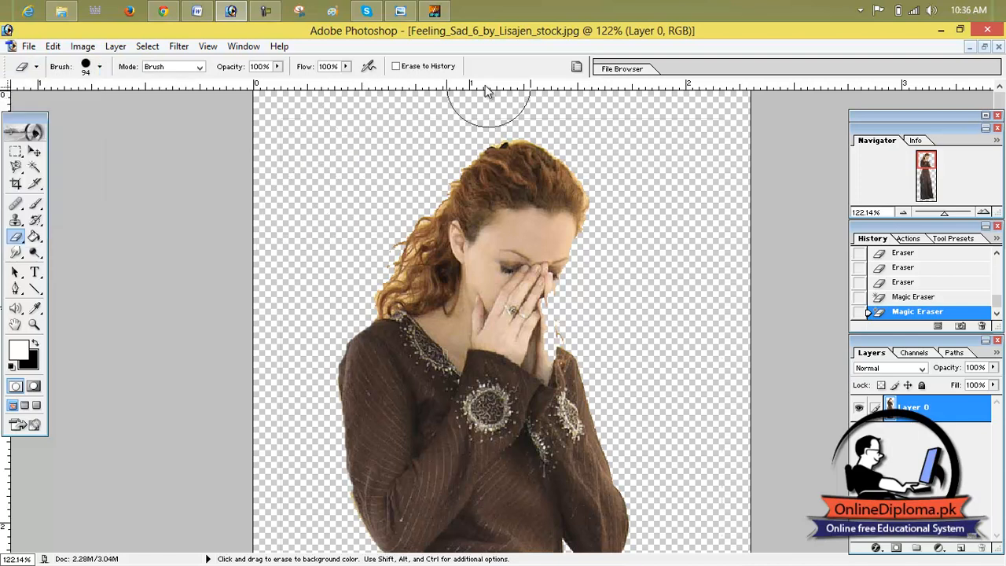
pyautogui.moveTo(643, 89); pyautogui.dragTo(618, 145)
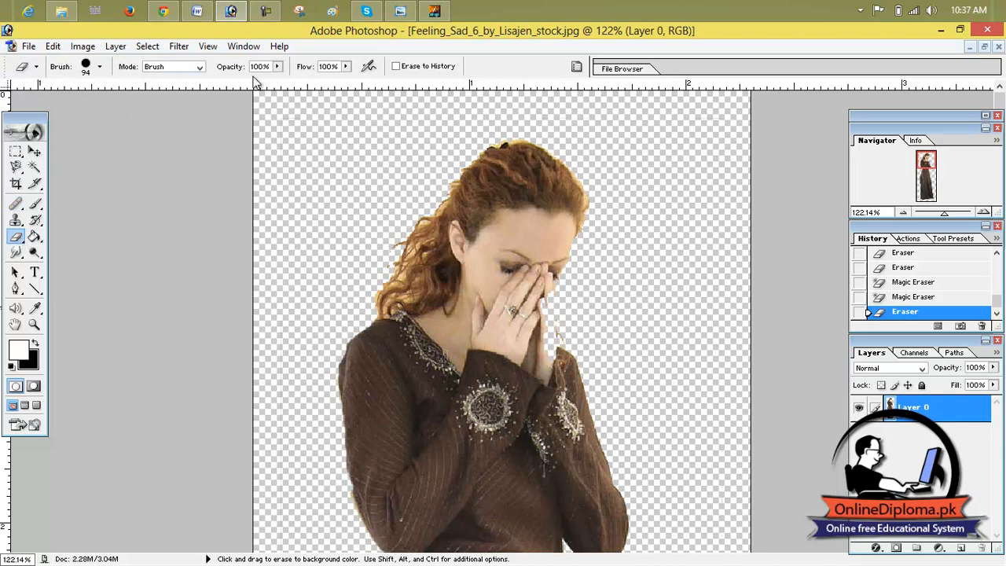
# Try the Eraser at 11% opacity along the left side of the hair and revert the stroke.
pyautogui.click(276, 67)
pyautogui.moveTo(227, 82); pyautogui.dragTo(213, 82)
pyautogui.moveTo(438, 189); pyautogui.dragTo(393, 207)
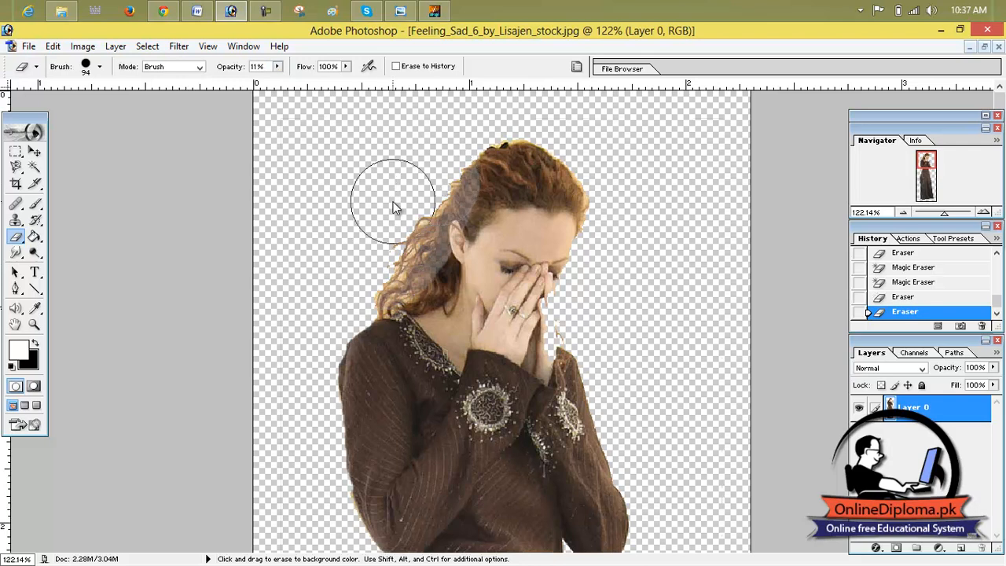
pyautogui.click(199, 69)
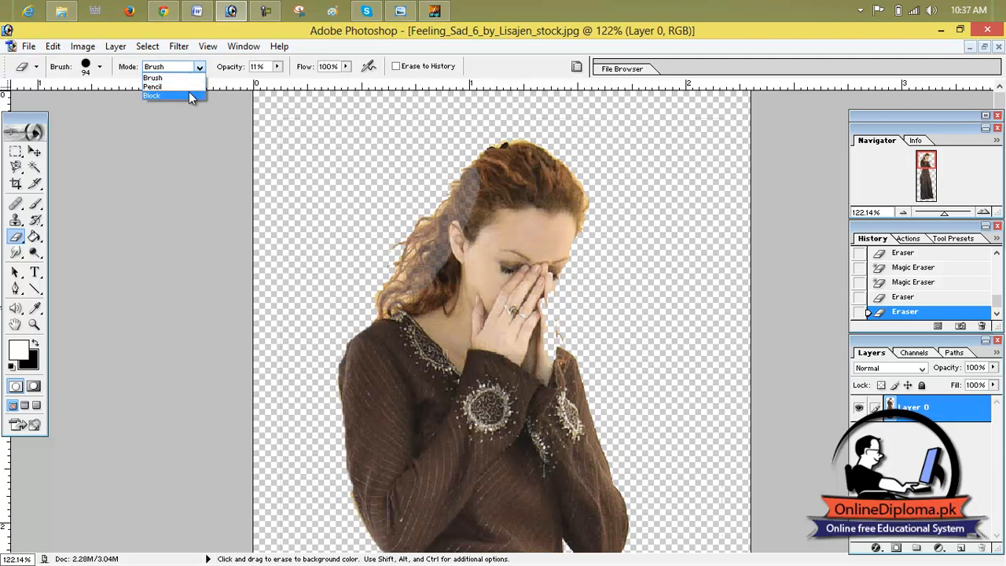
pyautogui.click(243, 110)
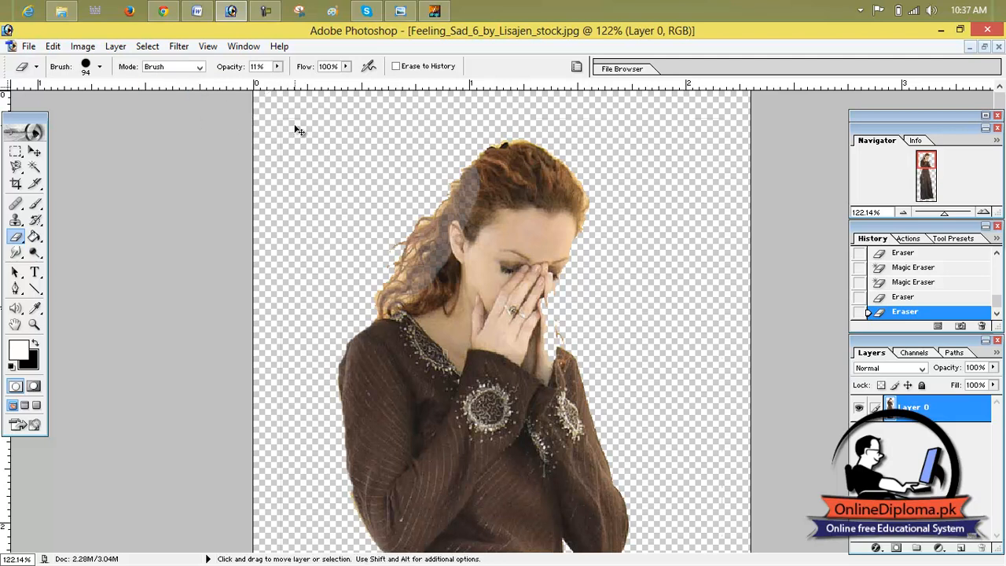
pyautogui.click(910, 297)
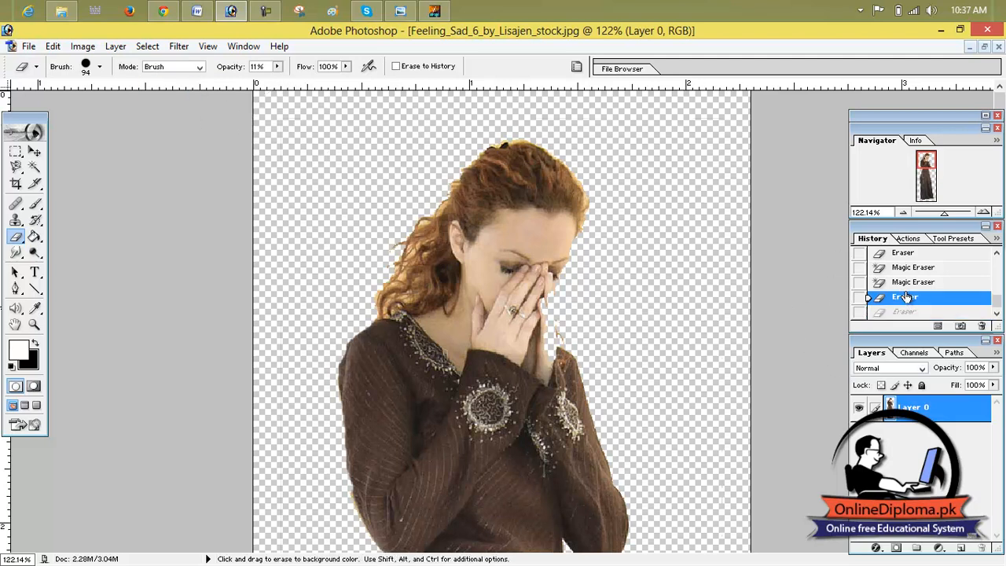
# Arrange the document windows side by side and copy the cut-out woman into the Untitled-1 forest composition with the Move tool.
pyautogui.click(984, 46)
pyautogui.click(566, 96)
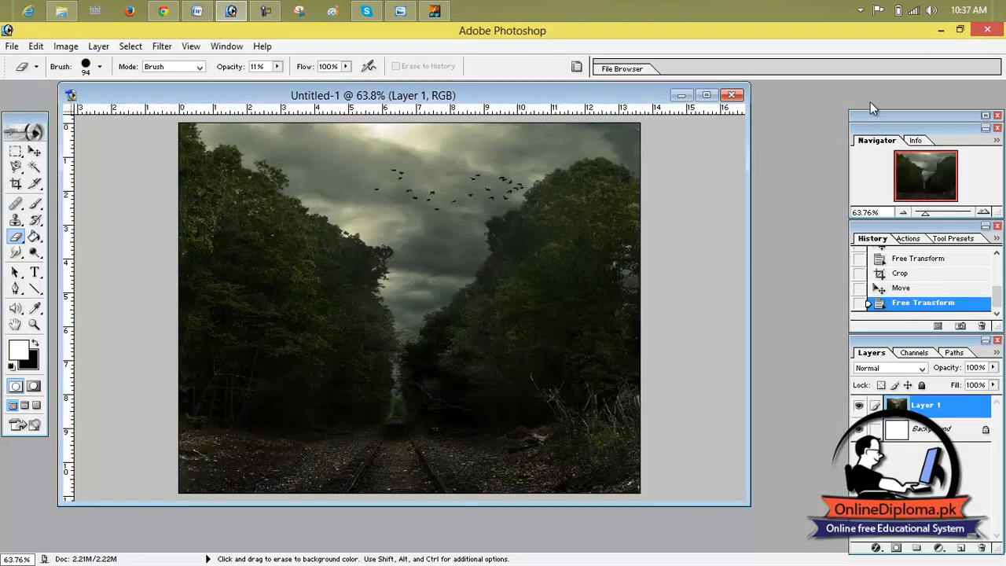
pyautogui.moveTo(642, 95); pyautogui.dragTo(1002, 141)
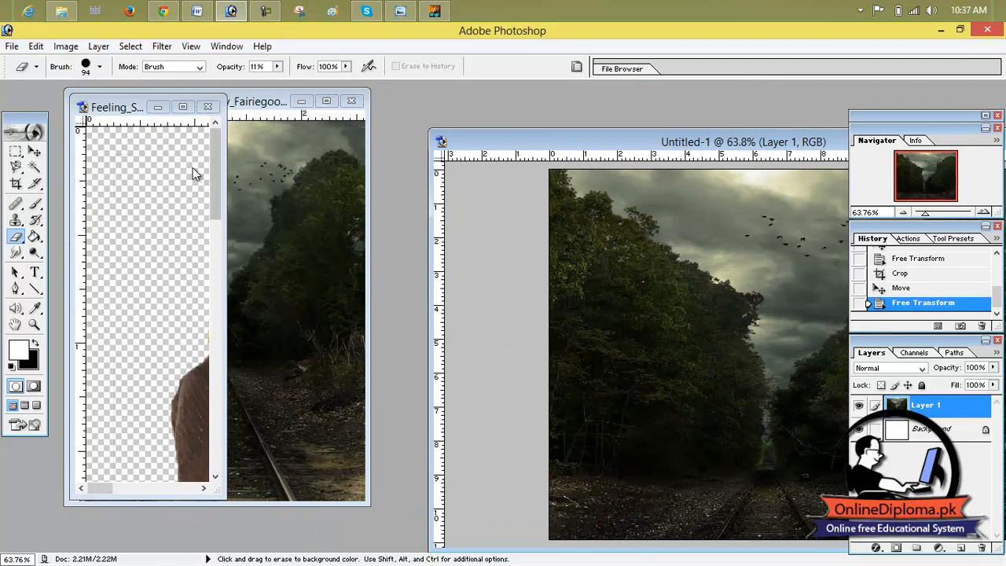
pyautogui.click(35, 151)
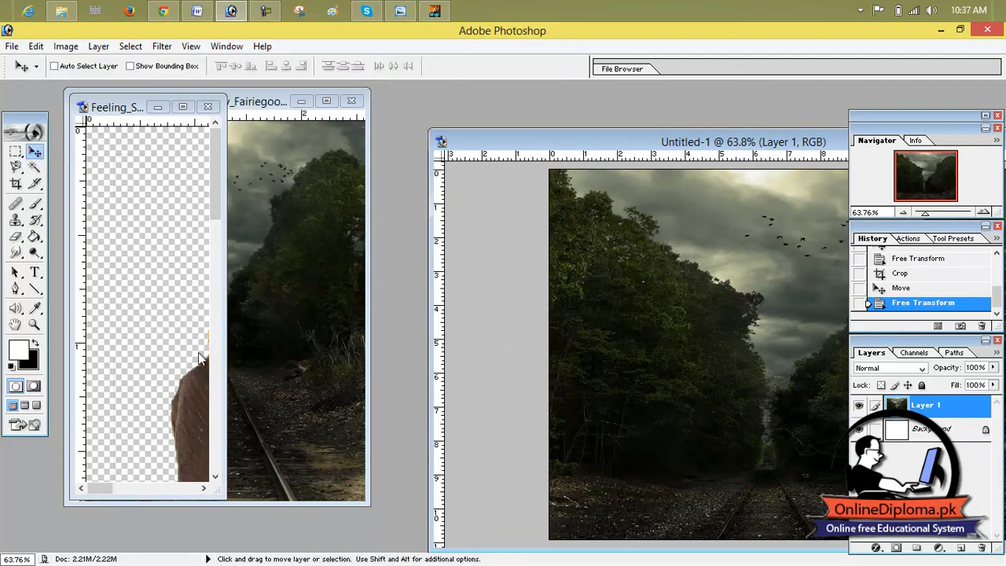
pyautogui.moveTo(195, 390); pyautogui.dragTo(327, 262)
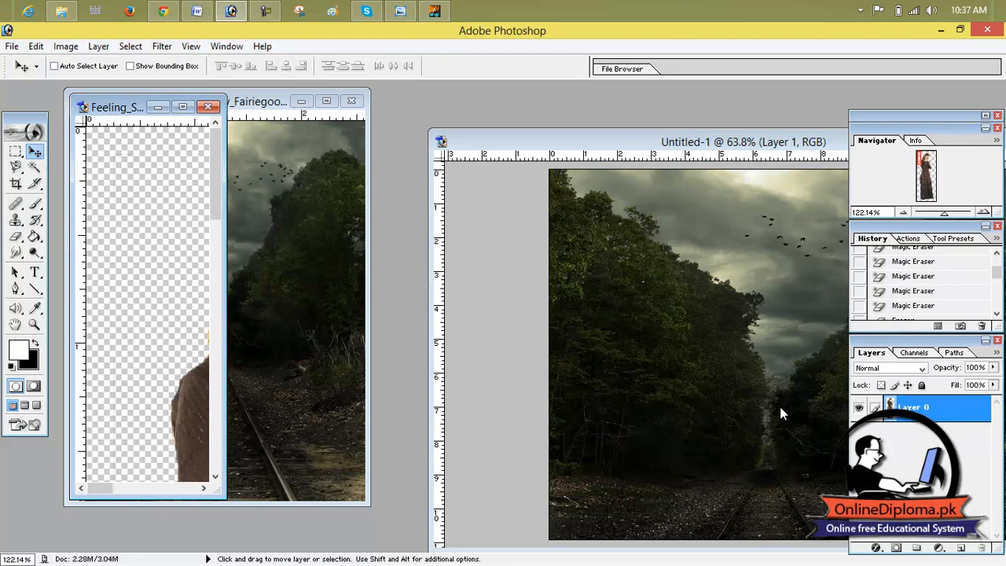
pyautogui.moveTo(209, 404); pyautogui.dragTo(660, 409)
# Maximize the Untitled-1 document and move the woman to the right edge of the forest scene.
pyautogui.moveTo(722, 147); pyautogui.dragTo(472, 104)
pyautogui.click(823, 100)
pyautogui.moveTo(470, 357); pyautogui.dragTo(692, 224)
pyautogui.moveTo(672, 275); pyautogui.dragTo(672, 345)
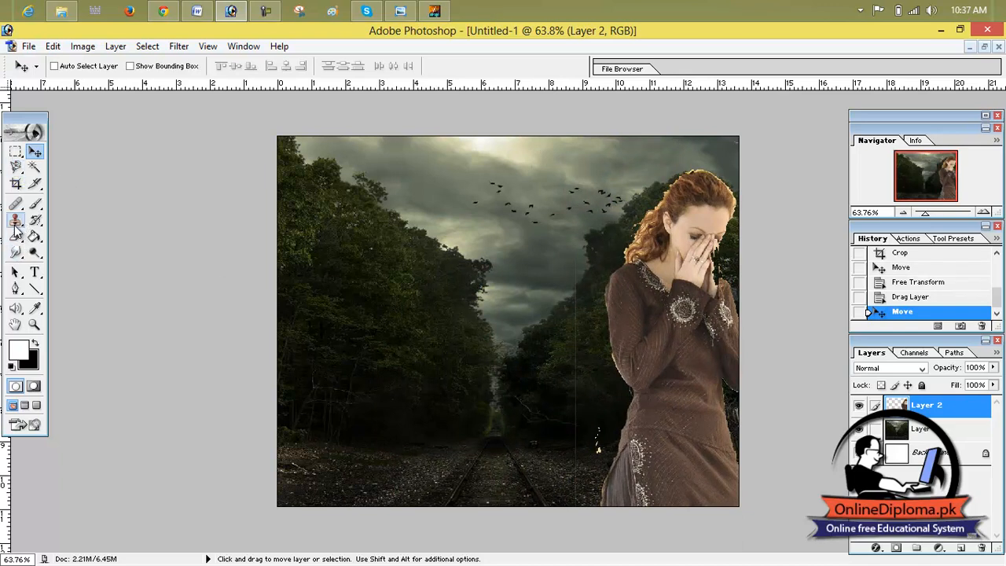
# Try to erase the faint vertical line beside the woman at 11% opacity on Layer 2 and Layer 1, and undo the Layer 1 stroke.
pyautogui.click(16, 224)
pyautogui.click(16, 236)
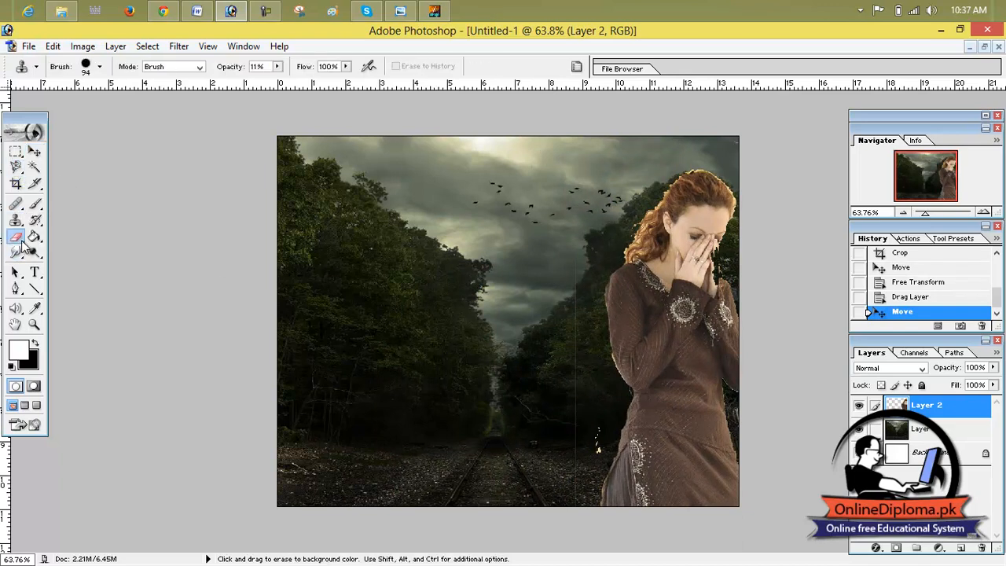
pyautogui.click(58, 238)
pyautogui.click(575, 408)
pyautogui.click(920, 428)
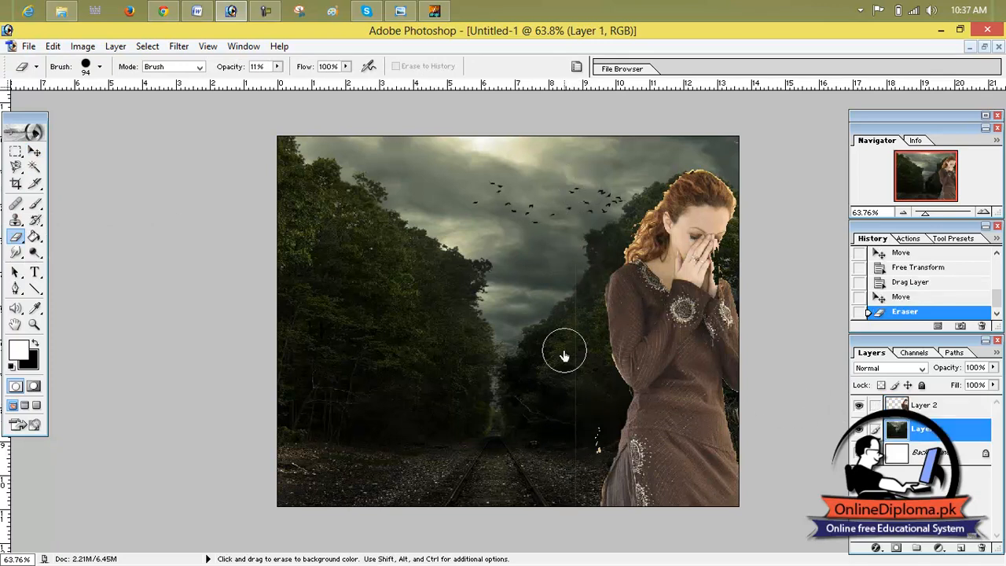
pyautogui.moveTo(559, 247)
pyautogui.mouseDown()
pyautogui.moveTo(573, 315)
pyautogui.moveTo(566, 516)
pyautogui.mouseUp()
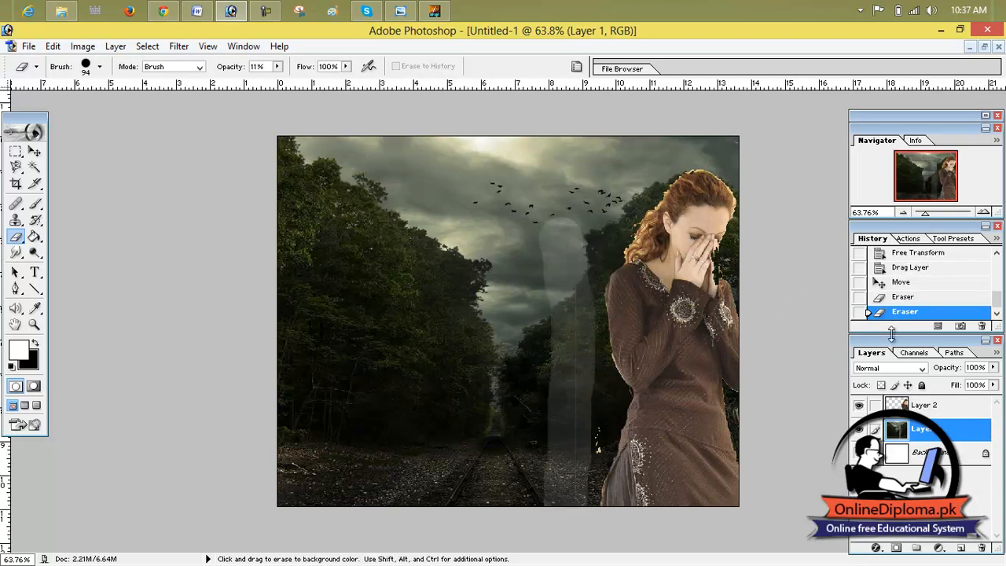
pyautogui.click(902, 299)
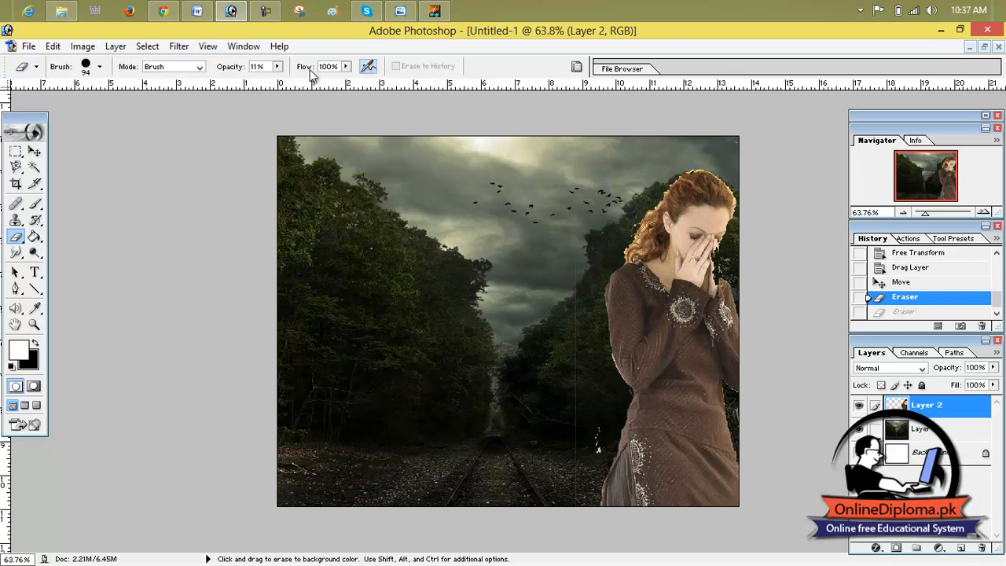
# Set the Eraser opacity to 100% and erase the faint line and stray specks around the woman on Layer 2.
pyautogui.click(276, 68)
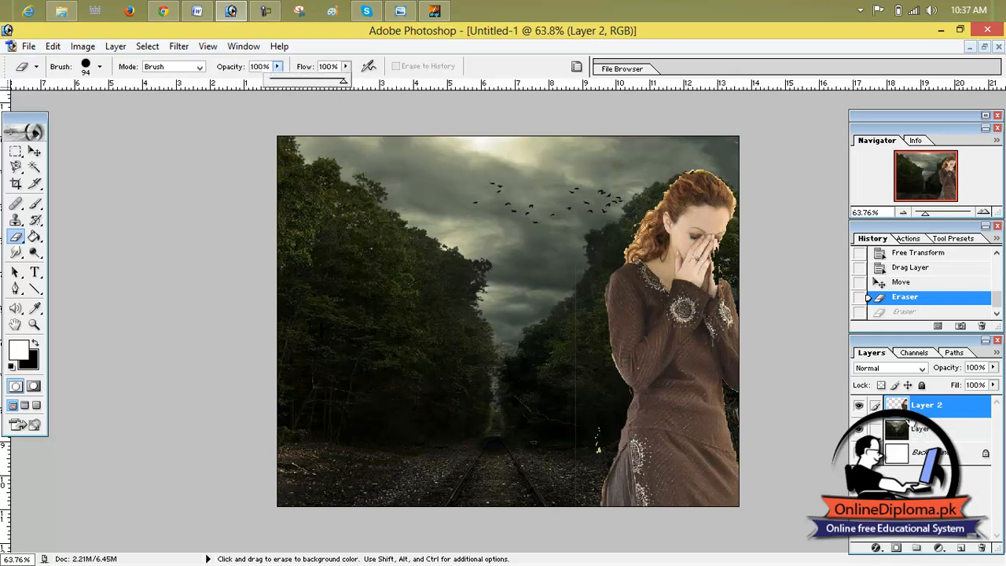
pyautogui.click(573, 256)
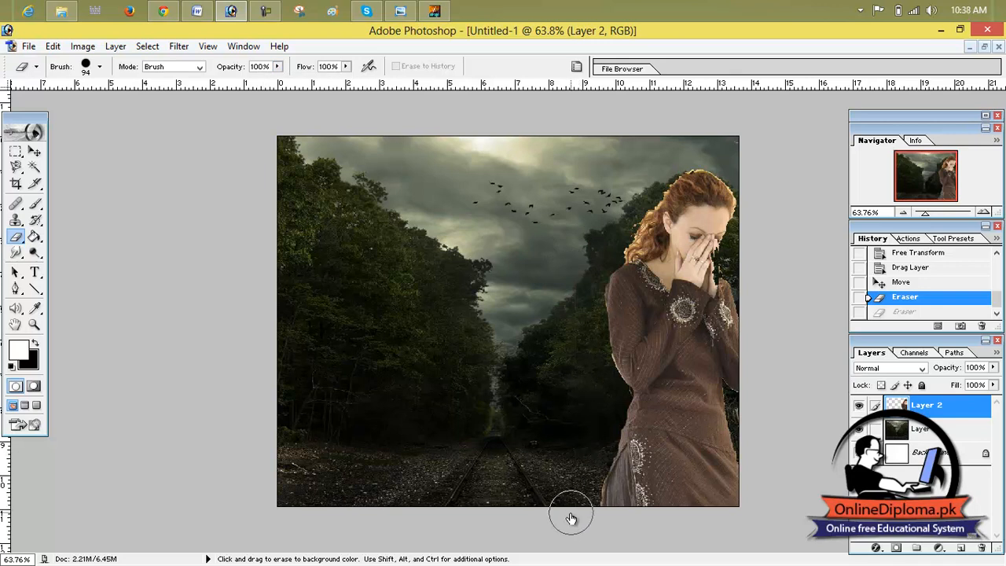
pyautogui.moveTo(572, 511); pyautogui.dragTo(566, 472)
pyautogui.moveTo(553, 367); pyautogui.dragTo(539, 340)
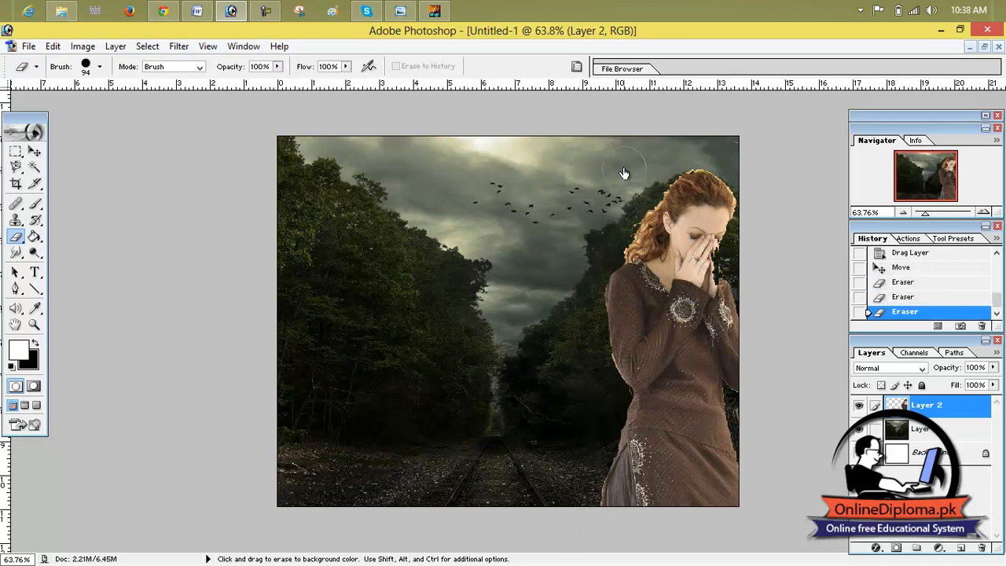
pyautogui.moveTo(752, 177)
pyautogui.mouseDown()
pyautogui.moveTo(776, 228)
pyautogui.moveTo(752, 308)
pyautogui.mouseUp()
pyautogui.press('space')
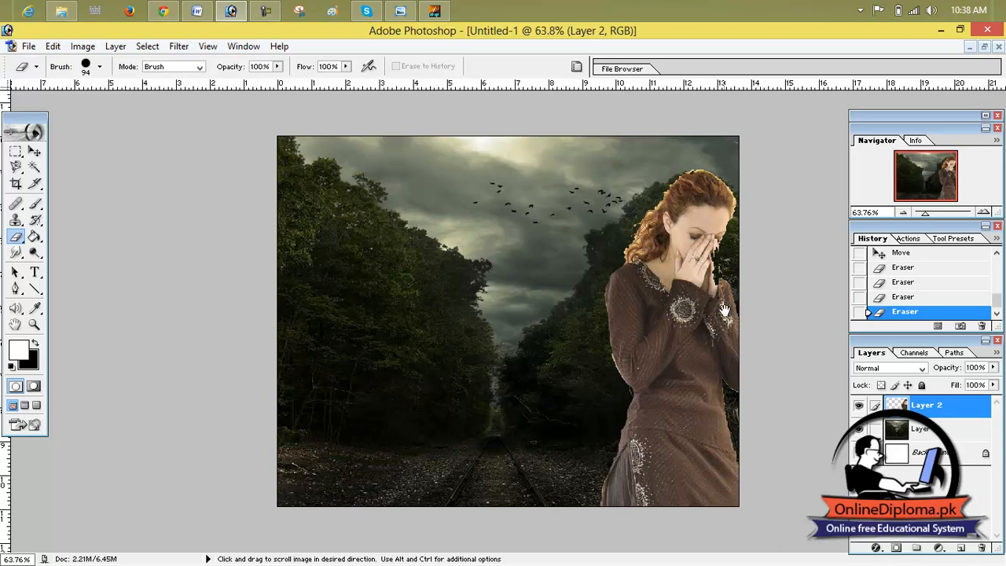
# Move the woman to the middle of the forest scene and check her cut-out edges up close.
pyautogui.click(34, 151)
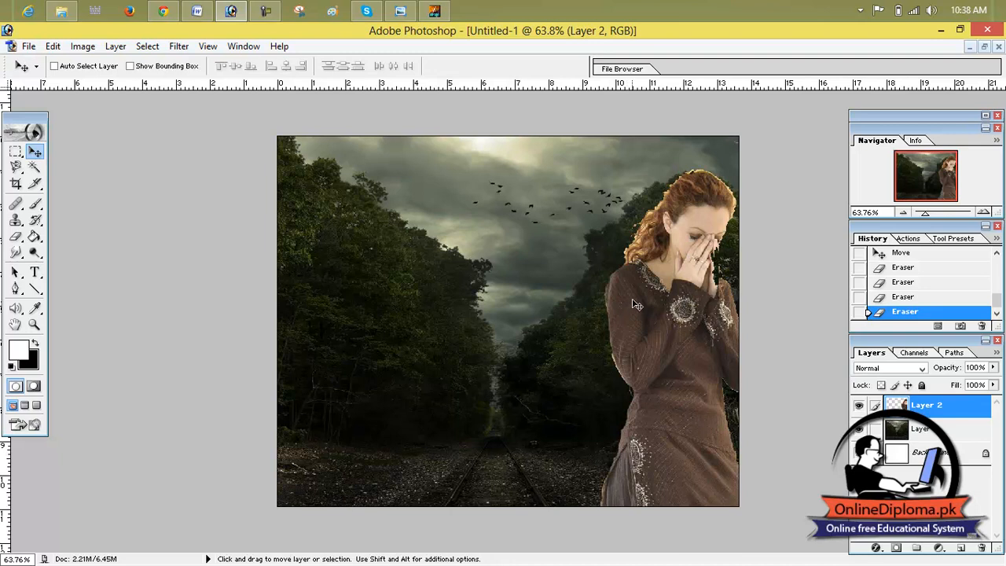
pyautogui.moveTo(709, 318); pyautogui.dragTo(570, 288)
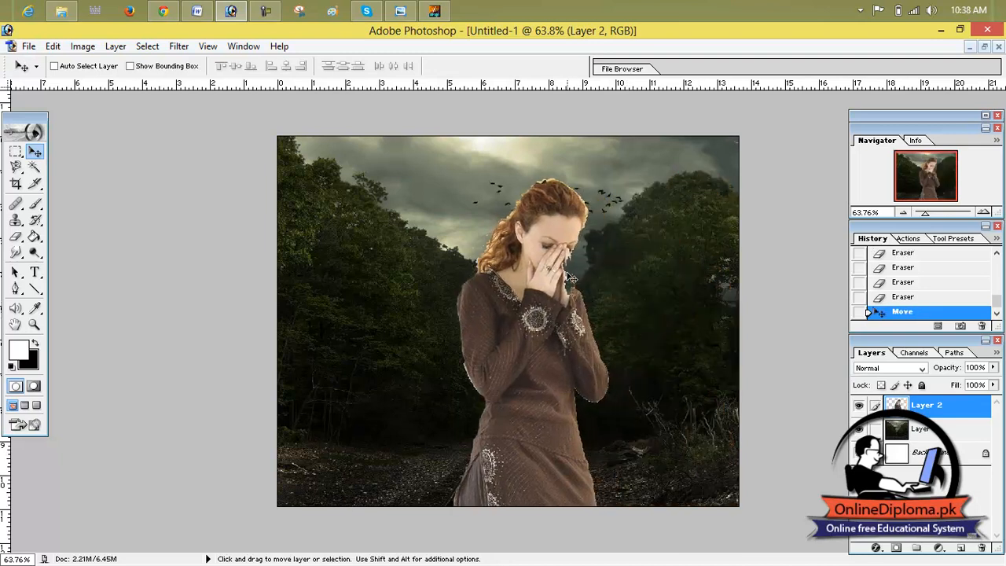
pyautogui.scroll(-2, 571, 271)
pyautogui.scroll(4, 571, 271)
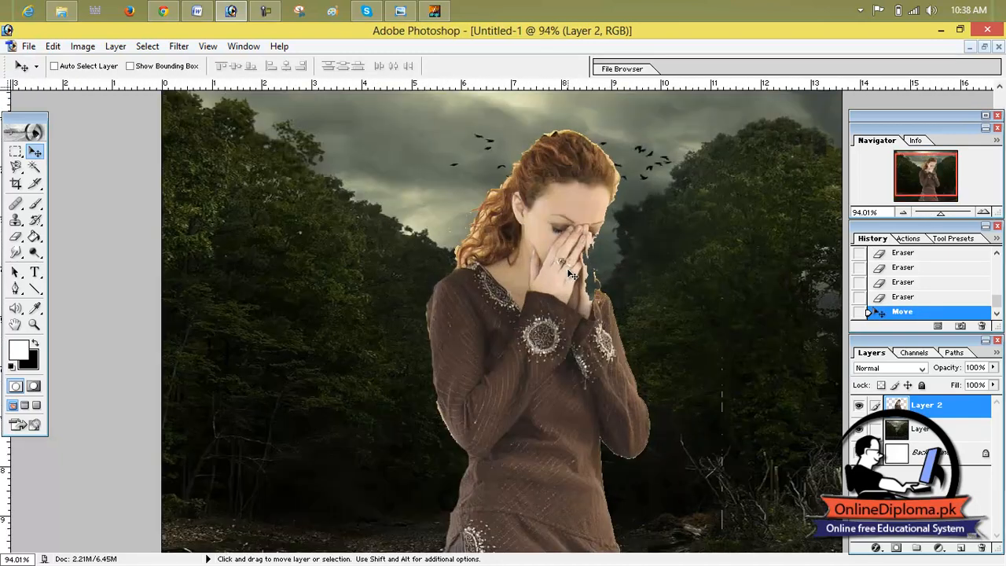
pyautogui.scroll(-1, 570, 271)
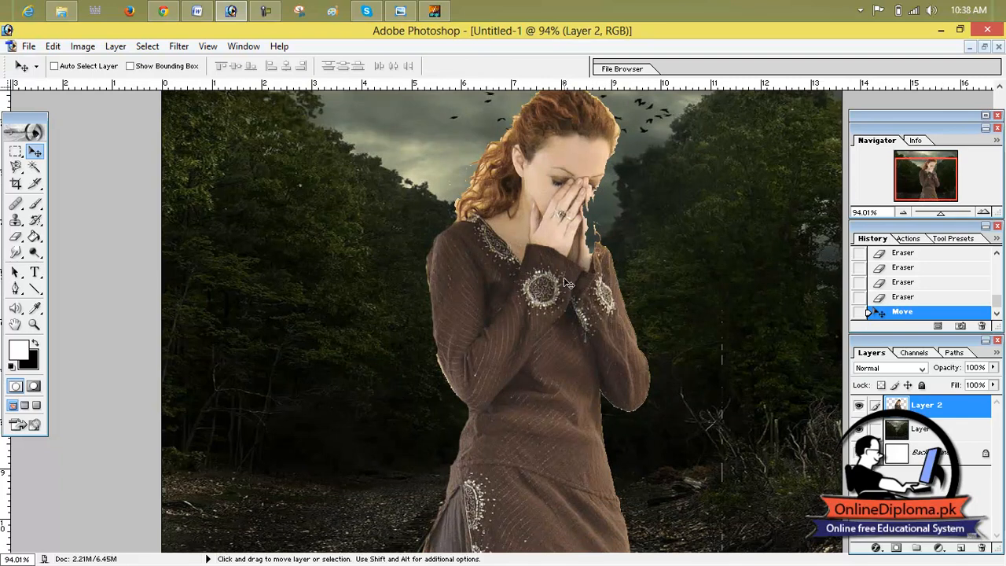
pyautogui.hotkey('ctrl', 't')
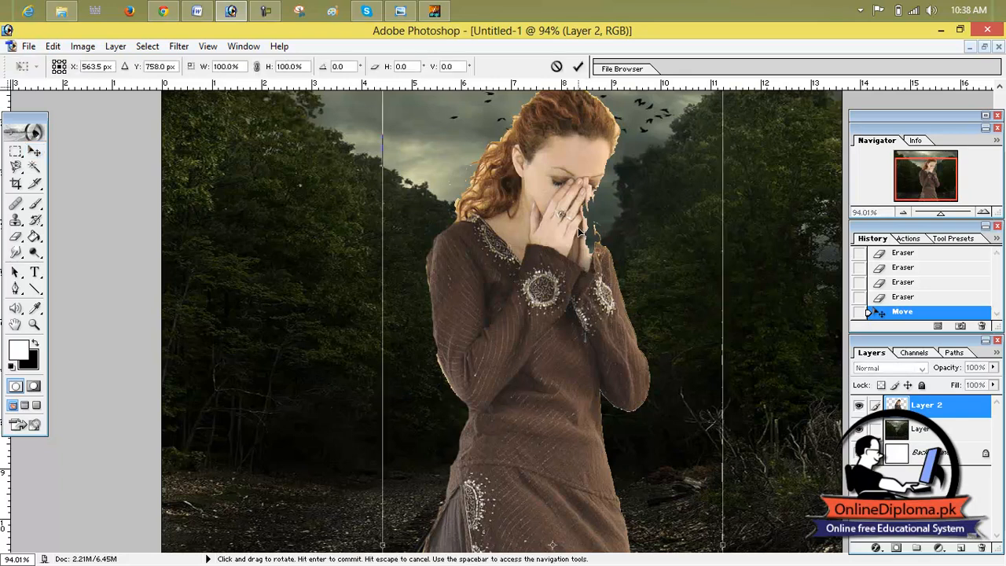
pyautogui.scroll(1, 708, 197)
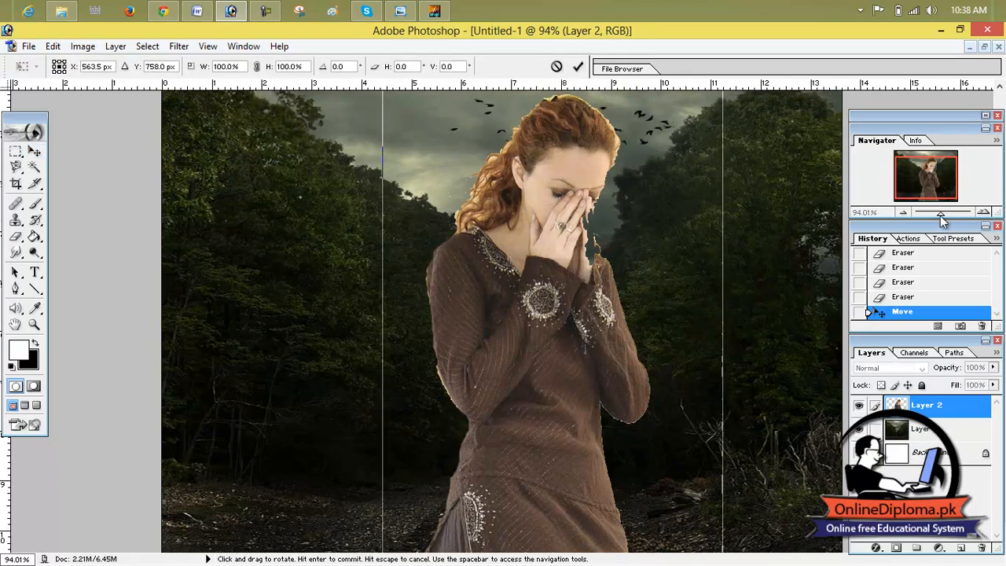
pyautogui.click(578, 66)
# Scale the woman to 45.9% width and 39.5% height with Free Transform and place her full figure just right of the railway tracks.
pyautogui.moveTo(941, 213); pyautogui.dragTo(918, 215)
pyautogui.hotkey('ctrl', 't')
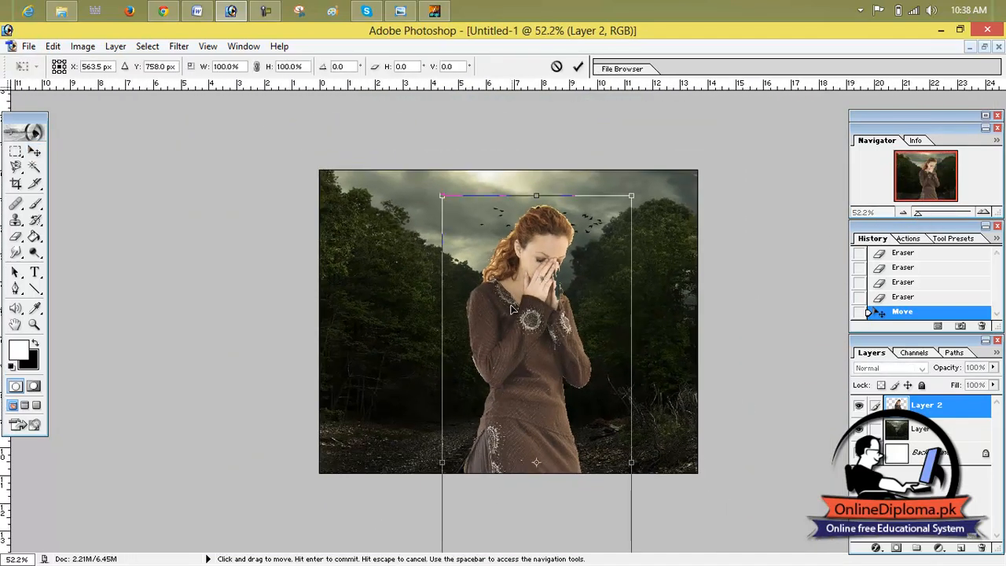
pyautogui.moveTo(631, 194); pyautogui.dragTo(592, 351)
pyautogui.moveTo(559, 397); pyautogui.dragTo(573, 297)
pyautogui.moveTo(613, 253); pyautogui.dragTo(606, 272)
pyautogui.moveTo(598, 319); pyautogui.dragTo(619, 383)
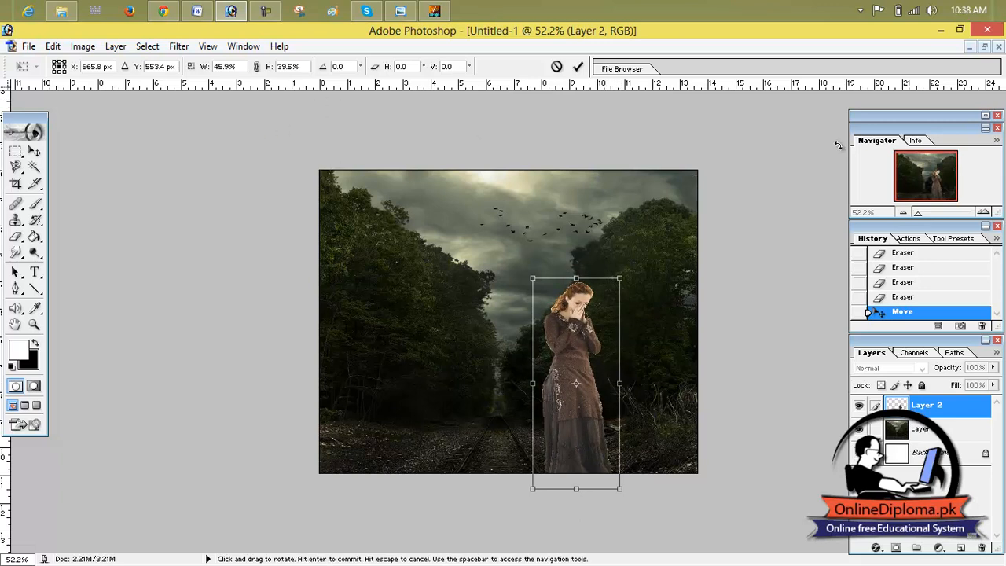
pyautogui.press('Return')
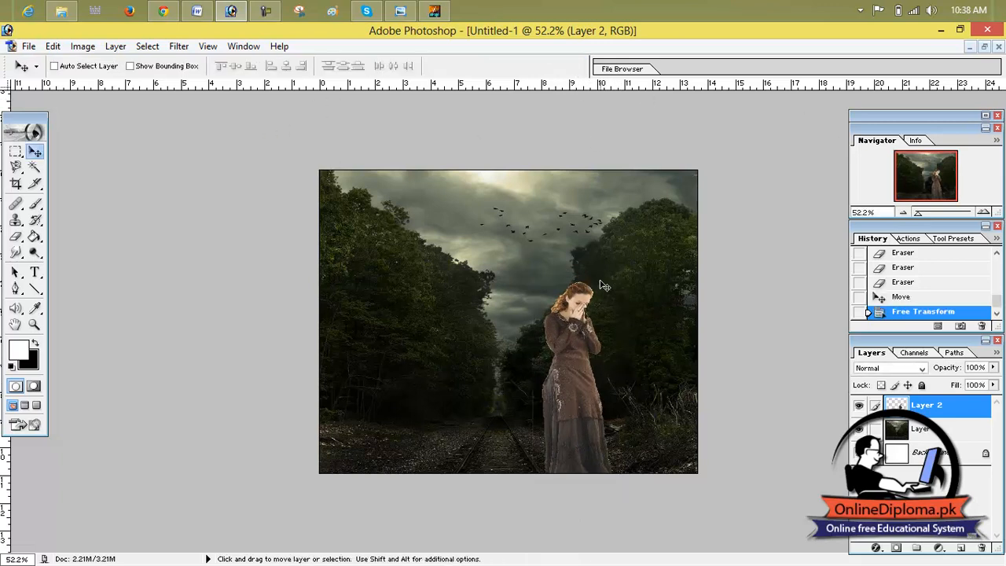
# Recolour the woman green with Color Balance, shifting midtones and shadows and setting the highlights' color levels to +100, +100, +100.
pyautogui.click(119, 47)
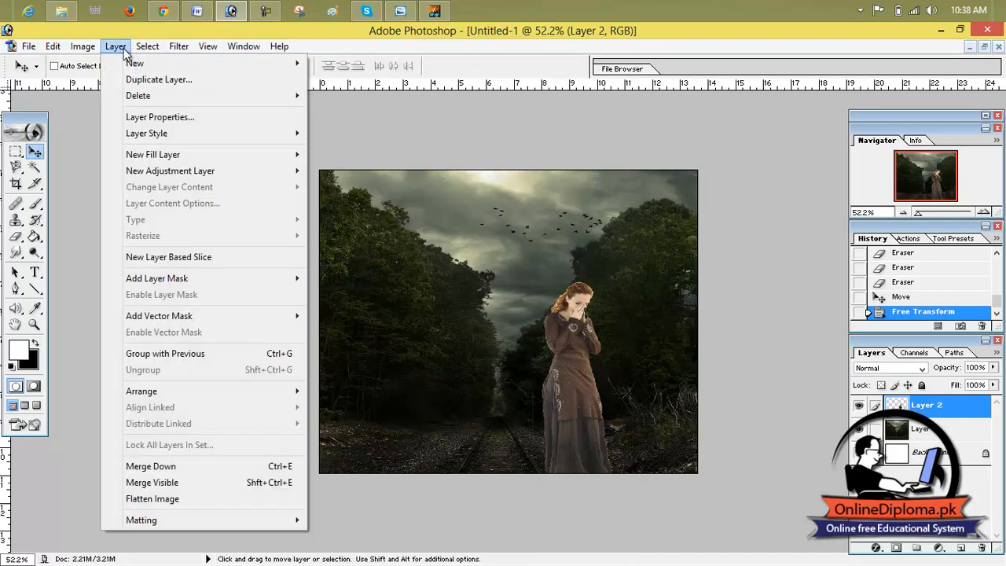
pyautogui.moveTo(83, 46)
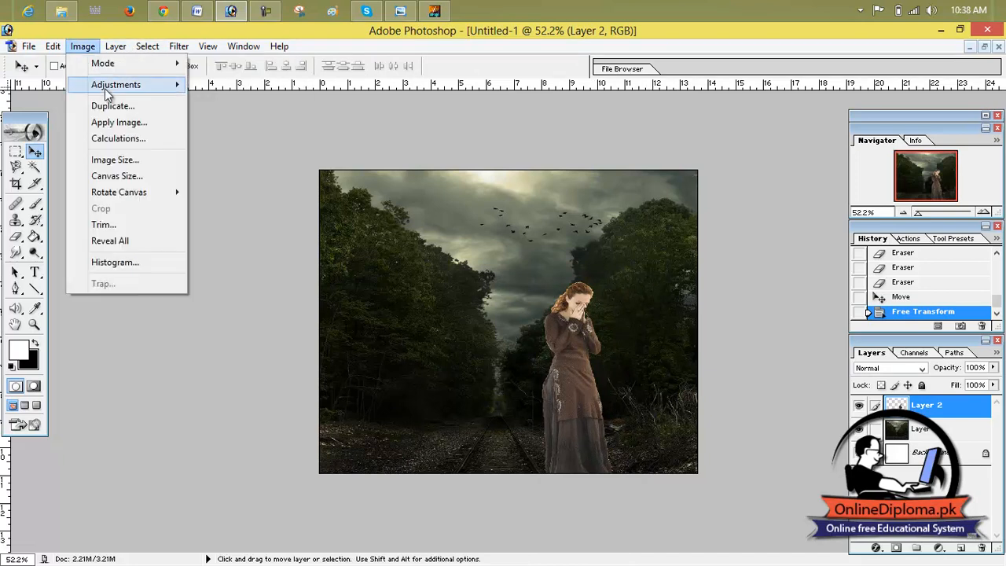
pyautogui.moveTo(116, 84)
pyautogui.click(256, 169)
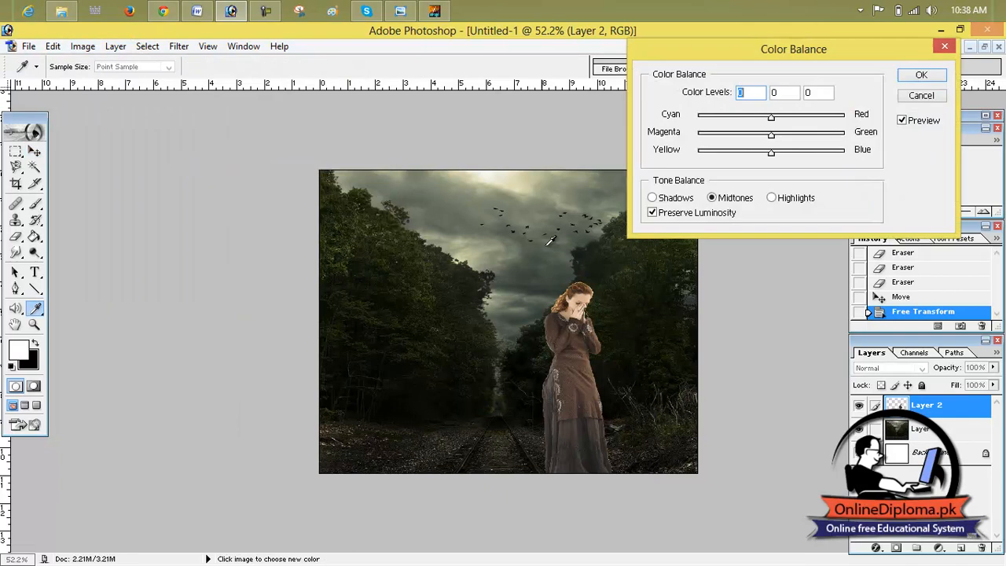
pyautogui.moveTo(771, 118); pyautogui.dragTo(804, 155)
pyautogui.click(660, 201)
pyautogui.moveTo(772, 117); pyautogui.dragTo(831, 141)
pyautogui.moveTo(771, 152)
pyautogui.mouseDown()
pyautogui.moveTo(719, 157)
pyautogui.moveTo(814, 161)
pyautogui.moveTo(790, 155)
pyautogui.mouseUp()
pyautogui.click(772, 197)
pyautogui.moveTo(771, 117); pyautogui.dragTo(831, 122)
pyautogui.moveTo(771, 136); pyautogui.dragTo(851, 122)
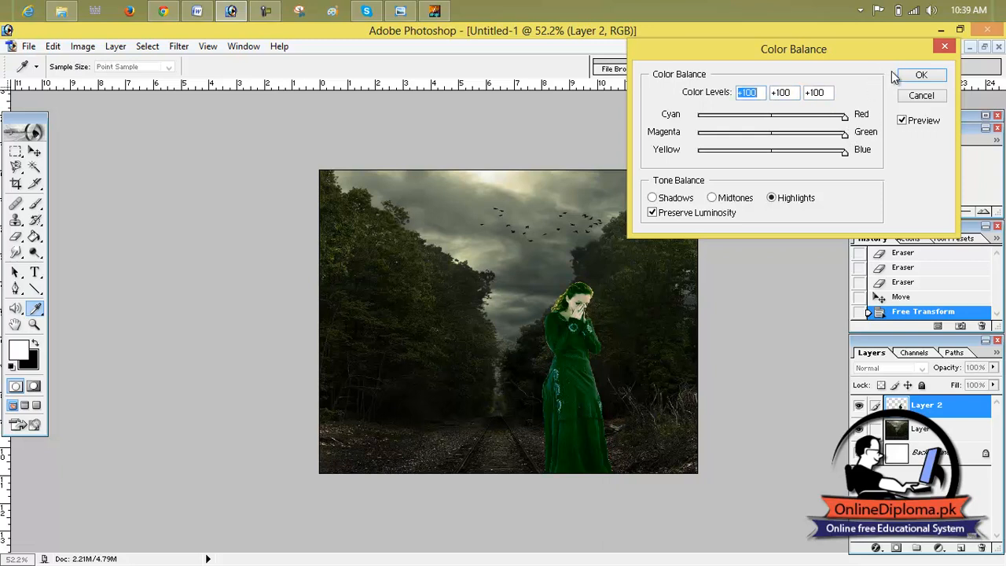
pyautogui.click(920, 74)
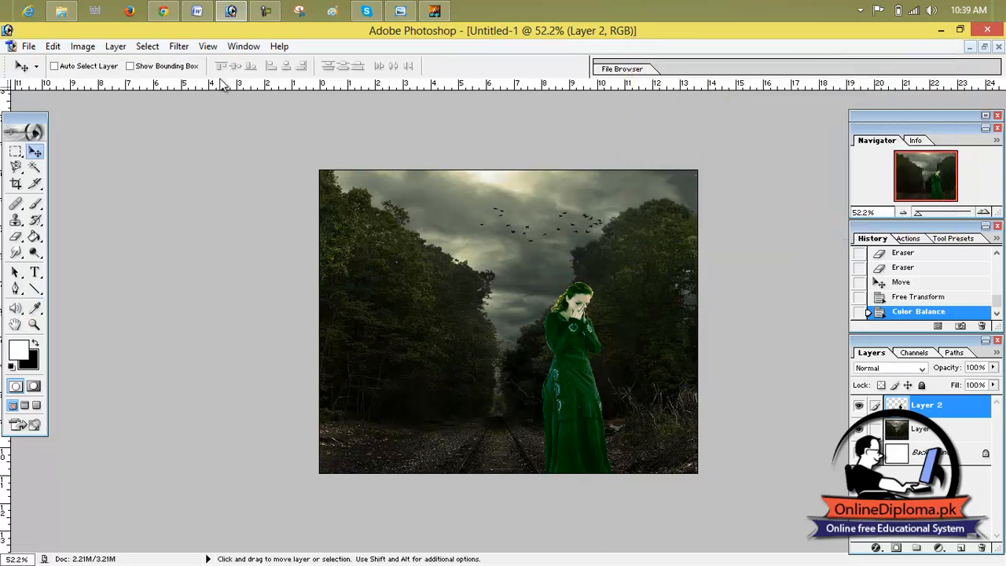
# Open the Wookiestock_Hooded_Wanderer_4 photo, enlarge it in the workspace and choose the Magnetic Lasso tool.
pyautogui.click(28, 46)
pyautogui.click(35, 76)
pyautogui.click(560, 163)
pyautogui.doubleClick(572, 159)
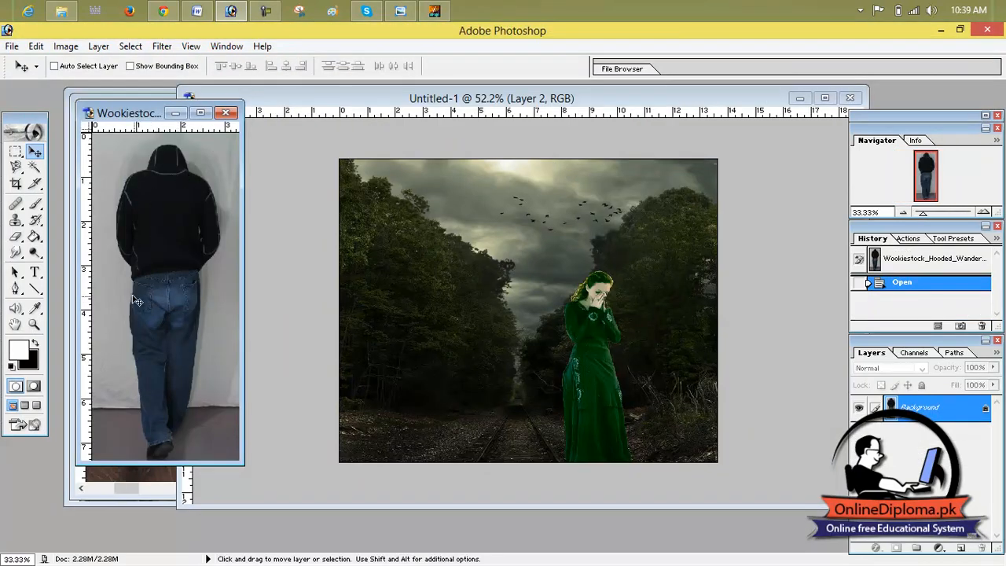
pyautogui.click(201, 112)
pyautogui.hotkey('ctrl', '0')
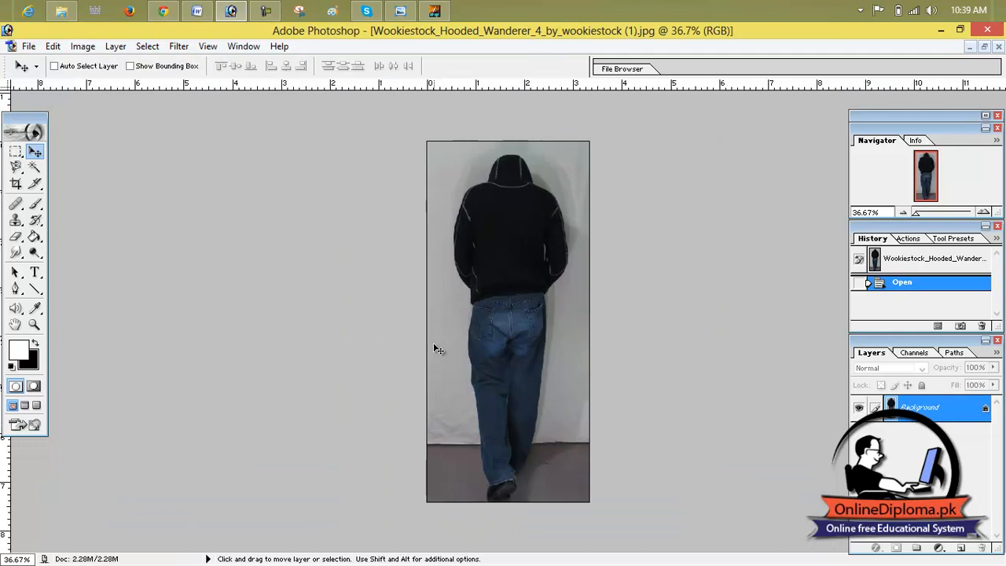
pyautogui.scroll(1, 549, 446)
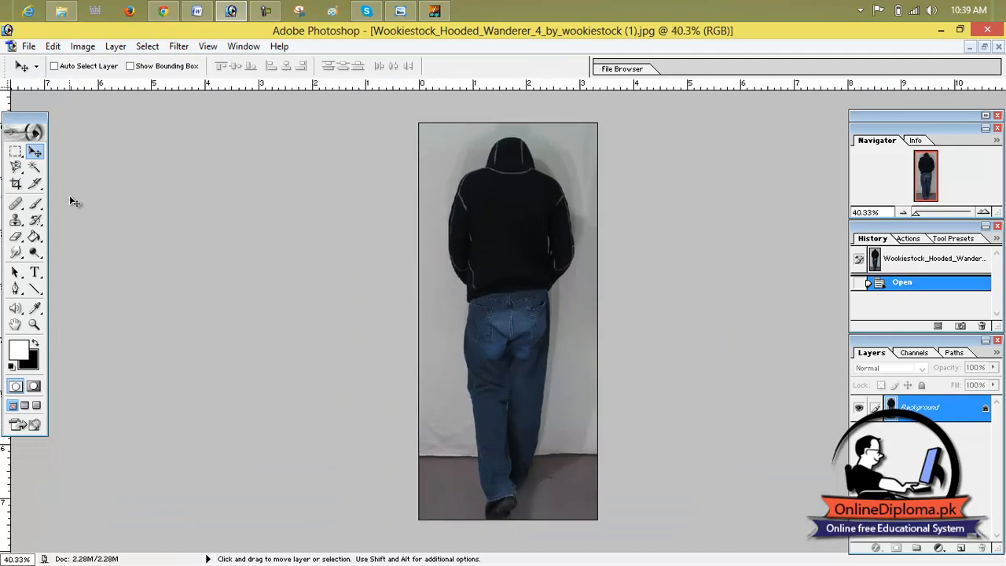
pyautogui.click(16, 167)
pyautogui.click(71, 196)
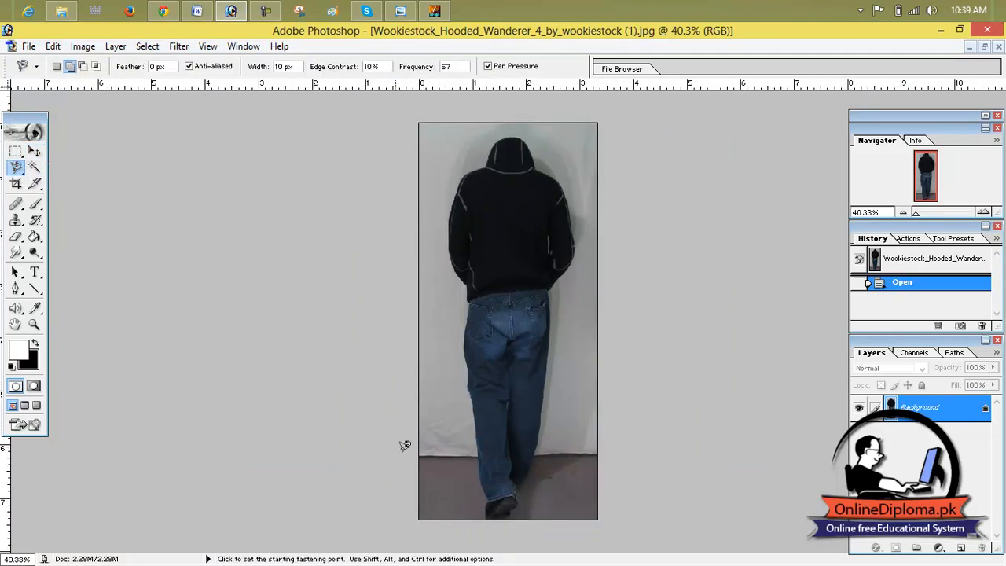
pyautogui.scroll(2, 531, 378)
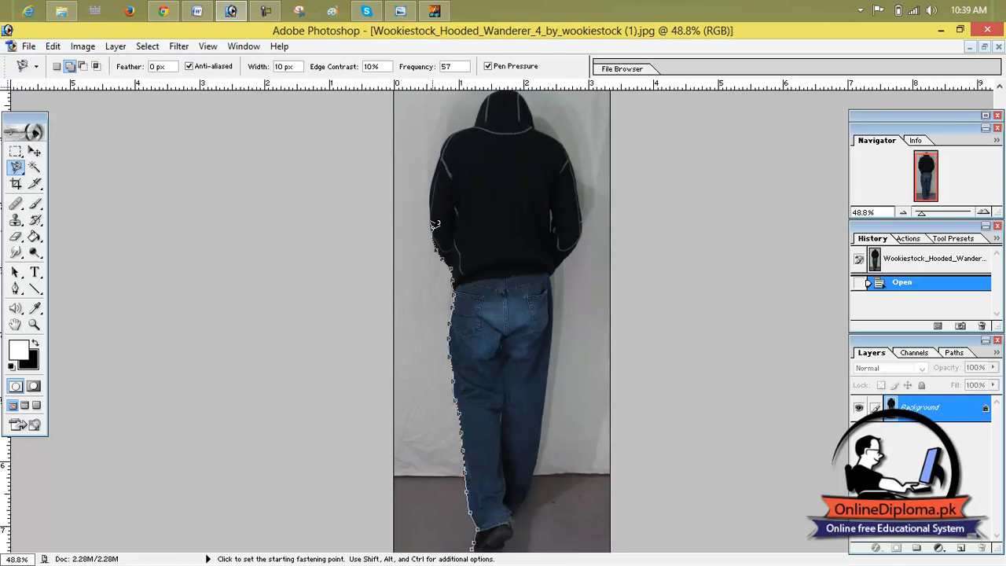
pyautogui.moveTo(429, 227); pyautogui.dragTo(427, 292)
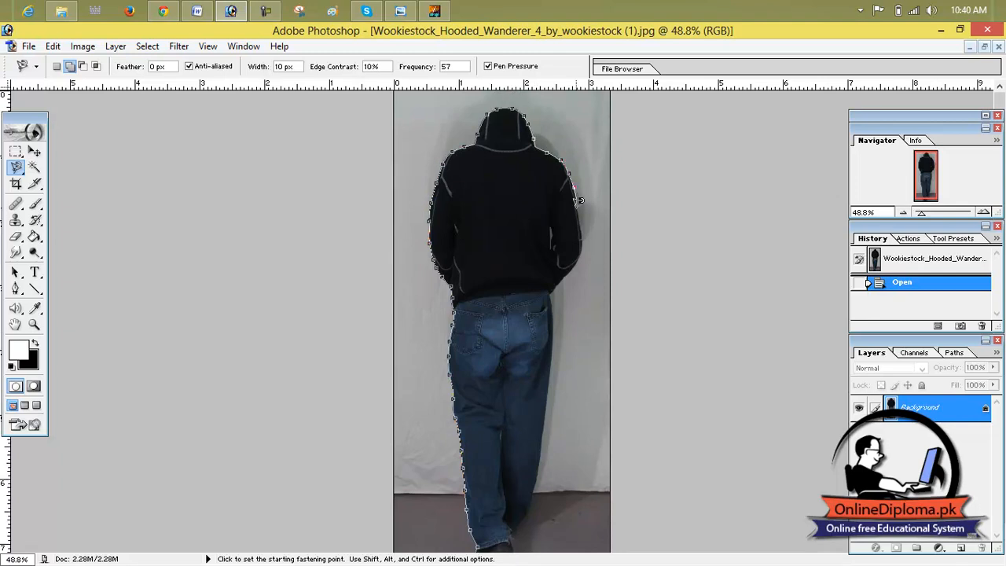
pyautogui.doubleClick(574, 264)
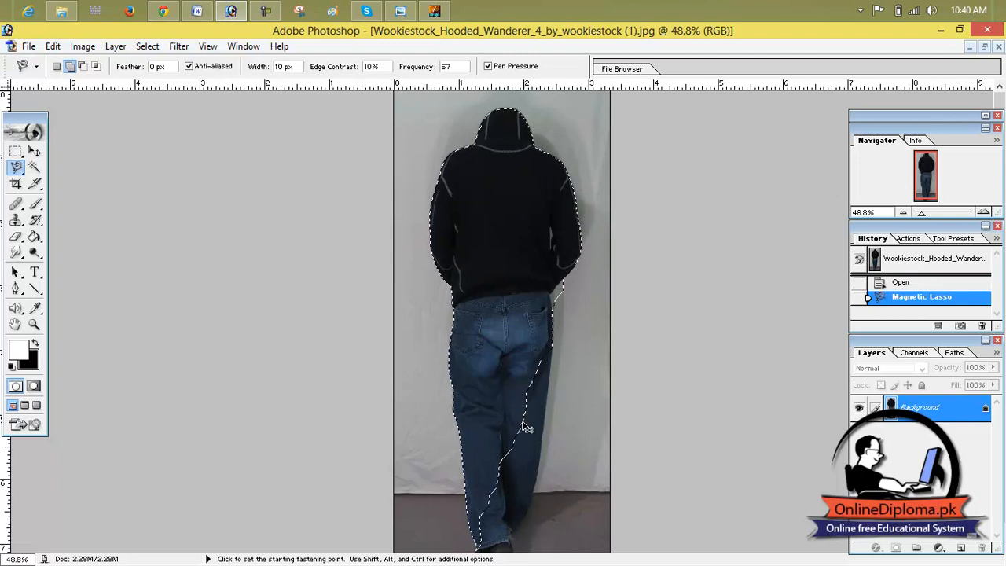
pyautogui.hotkey('ctrl', 'd')
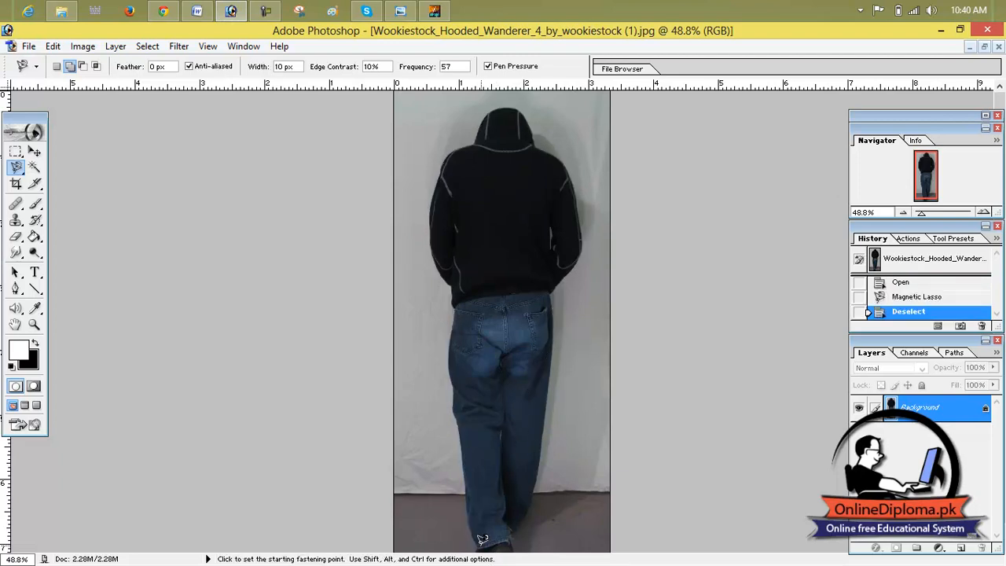
pyautogui.scroll(-1, 483, 540)
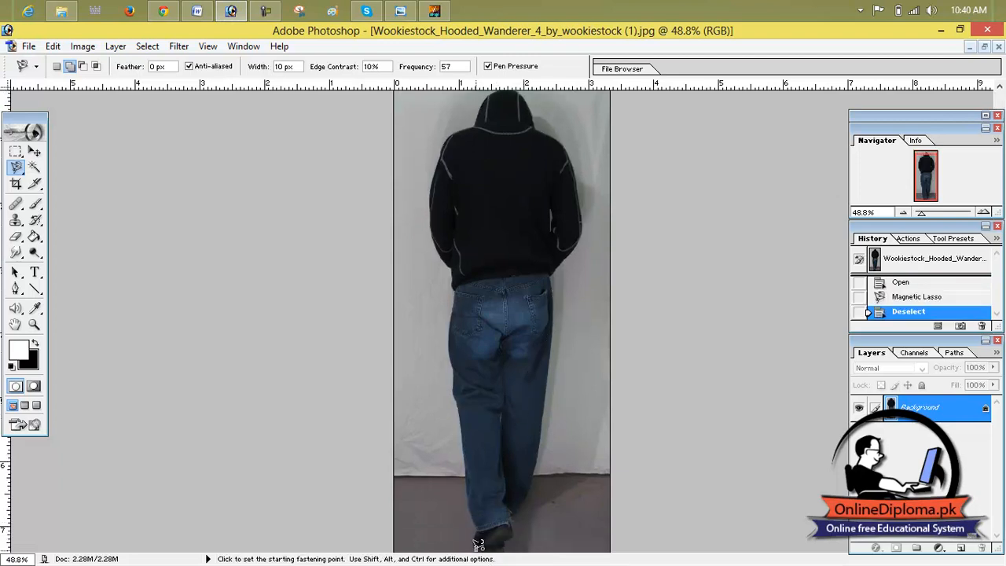
pyautogui.click(477, 538)
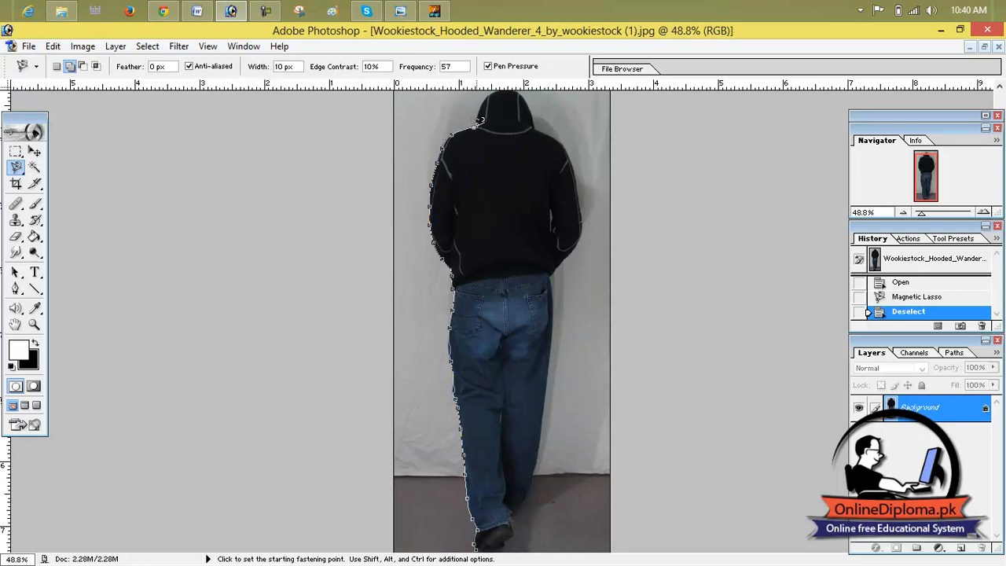
pyautogui.moveTo(477, 136); pyautogui.dragTo(477, 161)
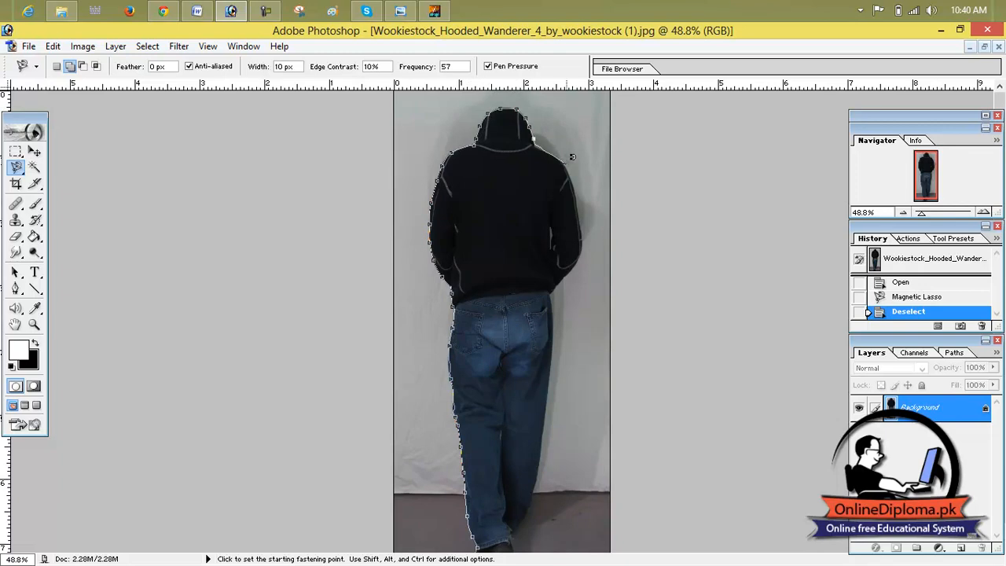
pyautogui.doubleClick(550, 300)
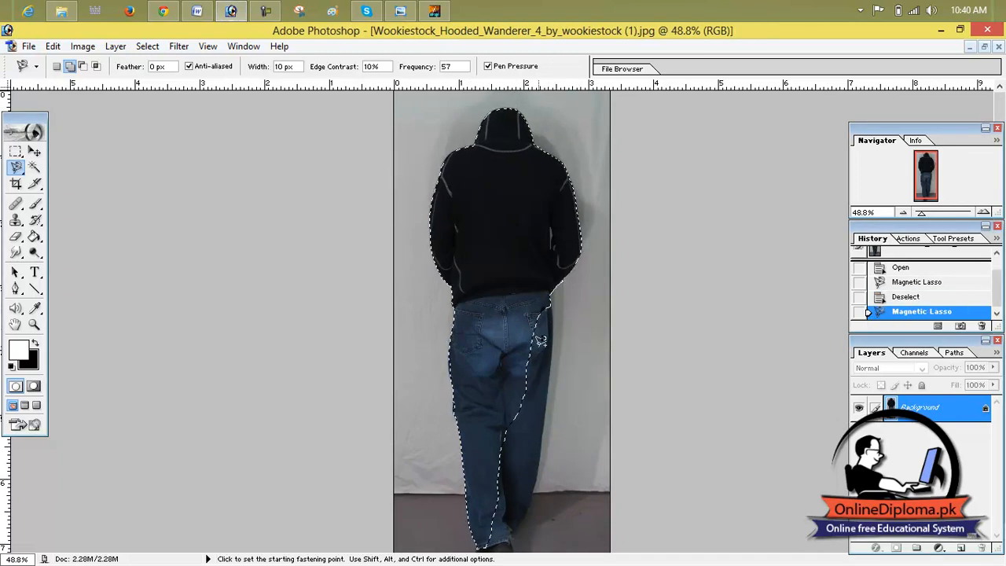
# Clear the partial selection and trace the hooded man's full outline with the Magnetic Lasso in new-selection mode, closing it at his shoe.
pyautogui.click(56, 66)
pyautogui.click(464, 231)
pyautogui.scroll(-1, 464, 522)
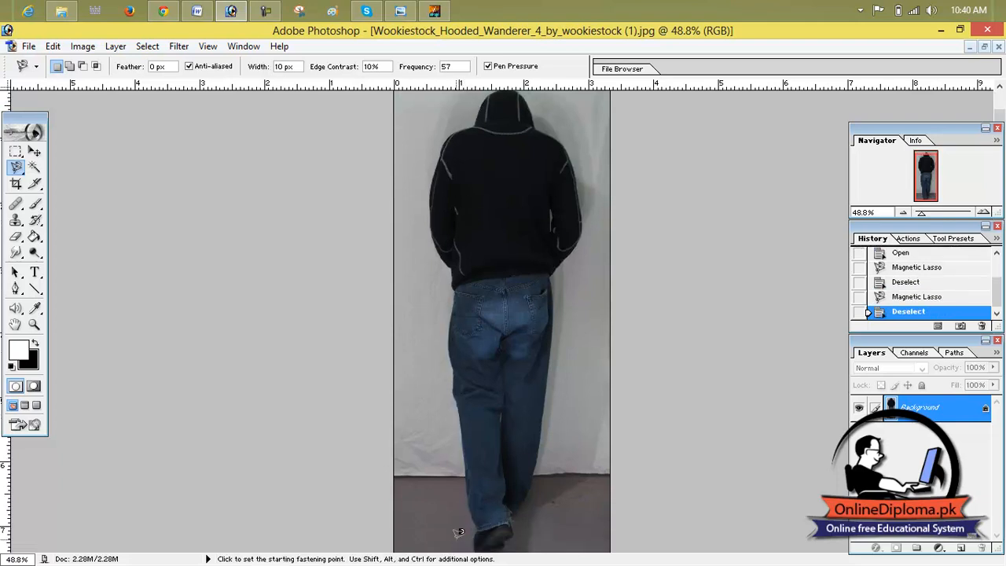
pyautogui.click(474, 544)
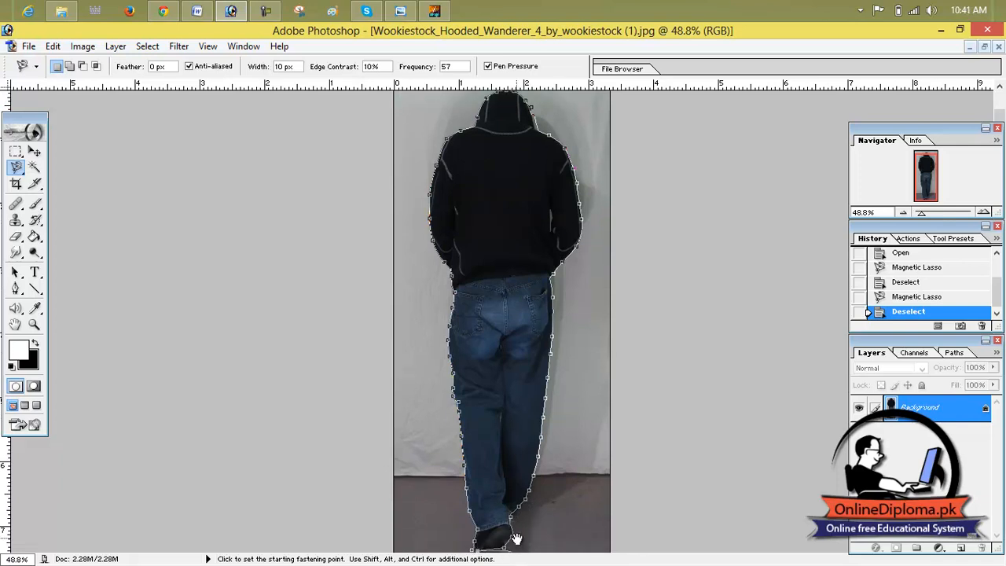
pyautogui.click(475, 542)
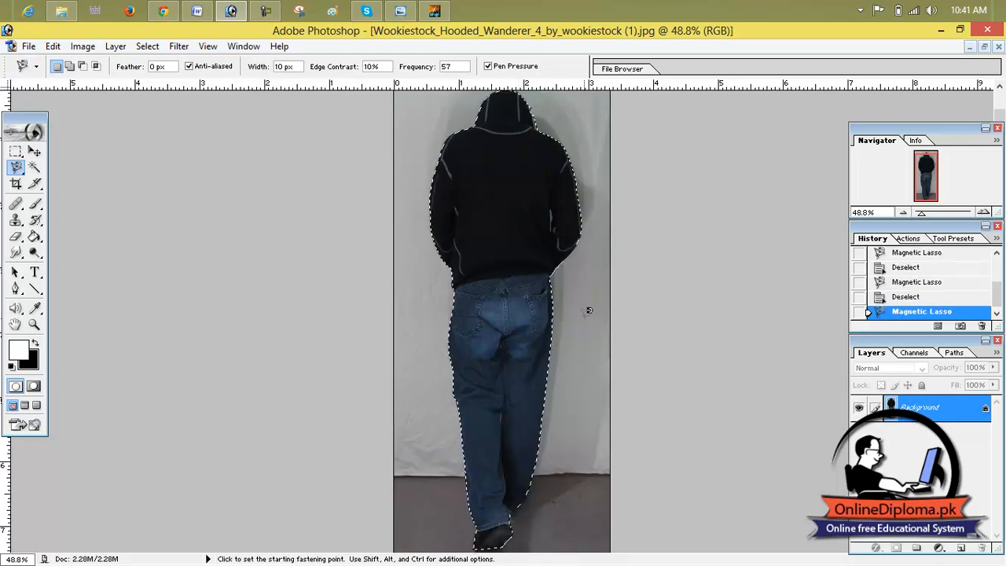
# Move the selected hooded man into the Untitled-1 forest composition as a new layer.
pyautogui.click(959, 30)
pyautogui.click(33, 150)
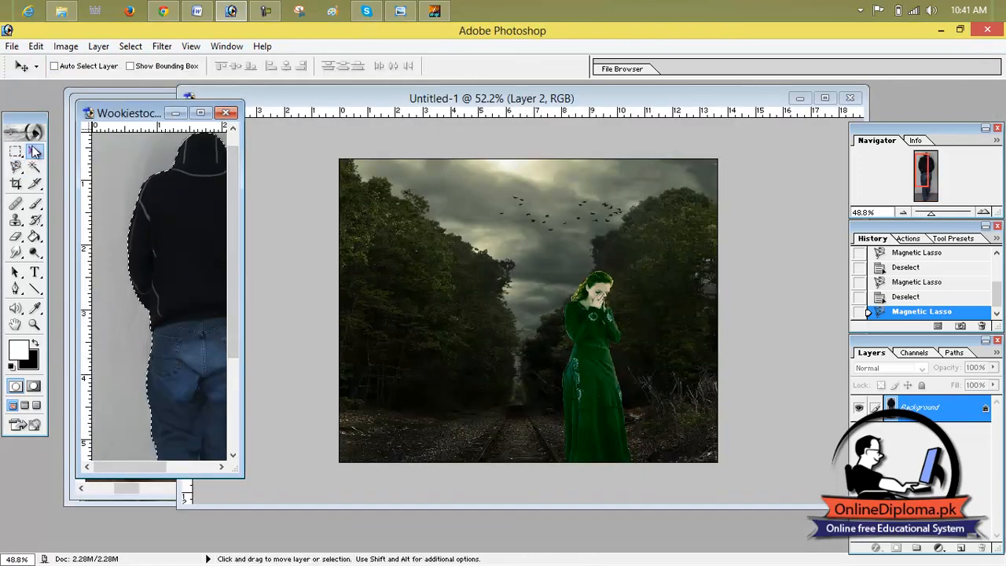
pyautogui.moveTo(185, 228); pyautogui.dragTo(488, 332)
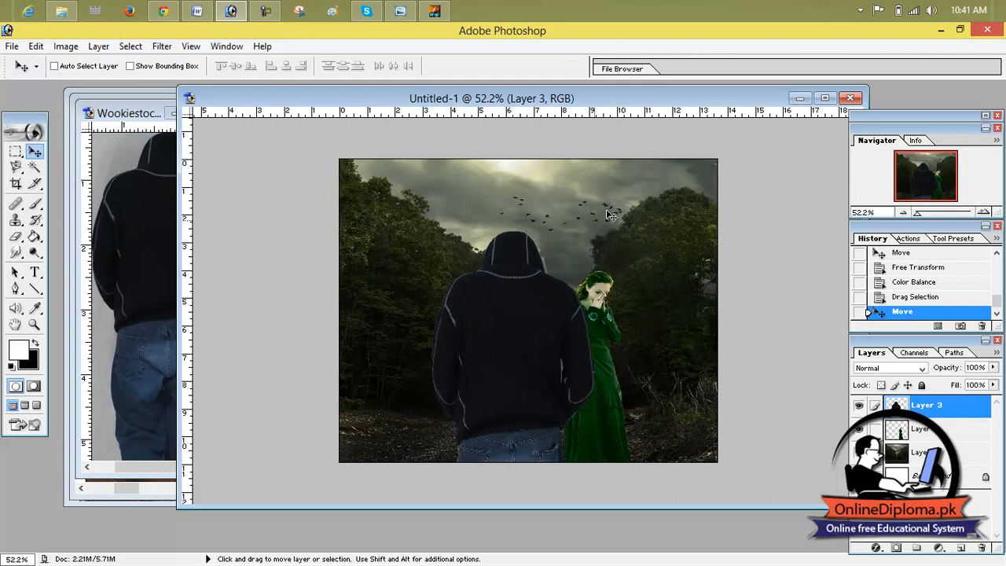
pyautogui.click(825, 97)
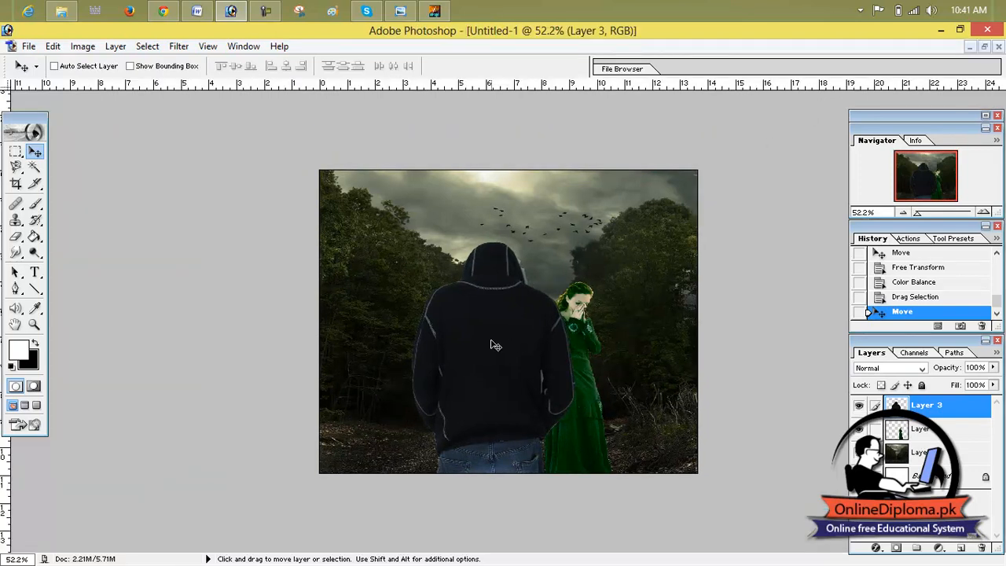
# Scale the hooded man to 16.1% width and 17.9% height with Free Transform and stand him on the railway tracks.
pyautogui.hotkey('ctrl', 't')
pyautogui.moveTo(575, 240); pyautogui.dragTo(533, 343)
pyautogui.moveTo(506, 411); pyautogui.dragTo(516, 376)
pyautogui.moveTo(517, 299); pyautogui.dragTo(517, 309)
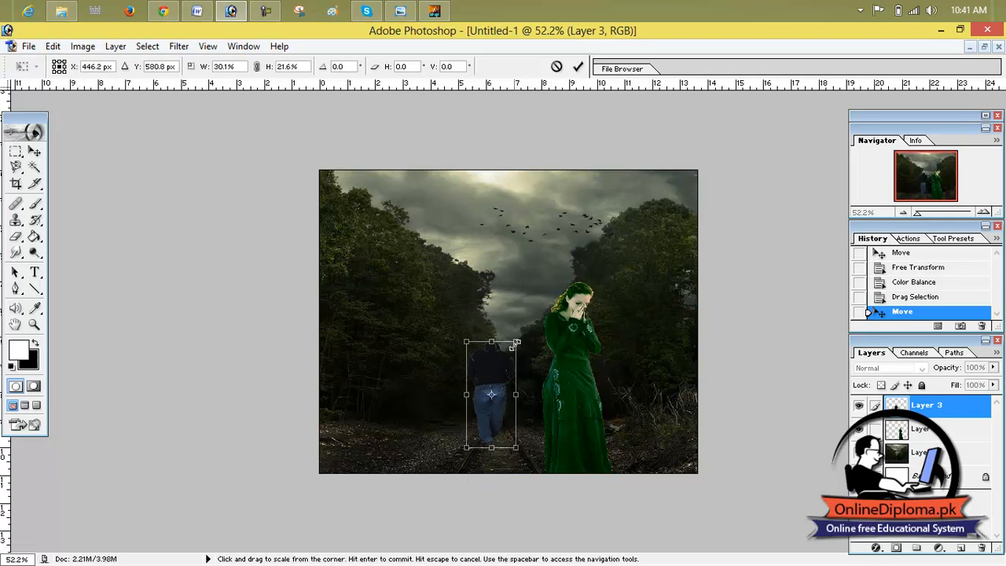
pyautogui.moveTo(510, 356); pyautogui.dragTo(515, 348)
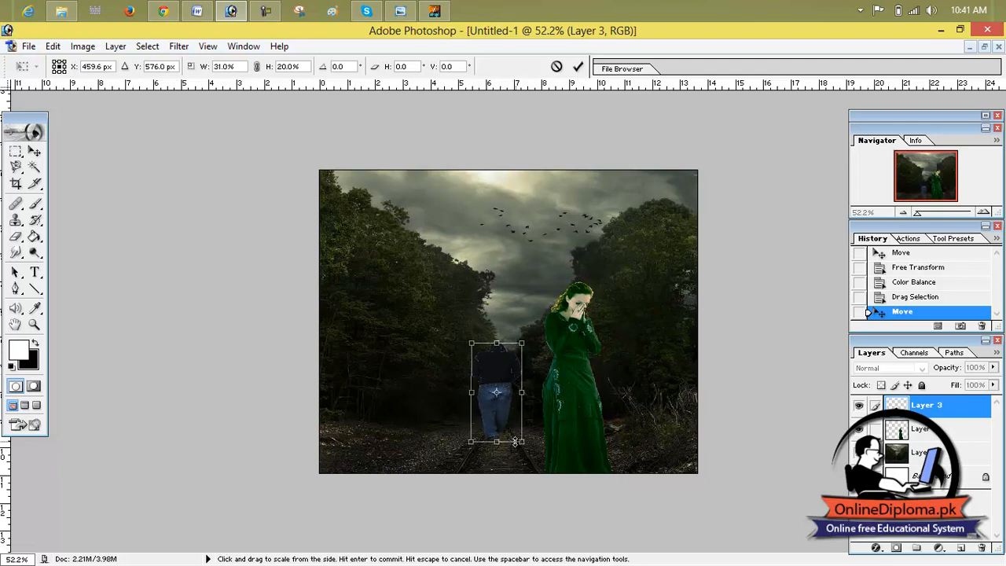
pyautogui.moveTo(496, 444); pyautogui.dragTo(496, 469)
pyautogui.moveTo(519, 411); pyautogui.dragTo(501, 408)
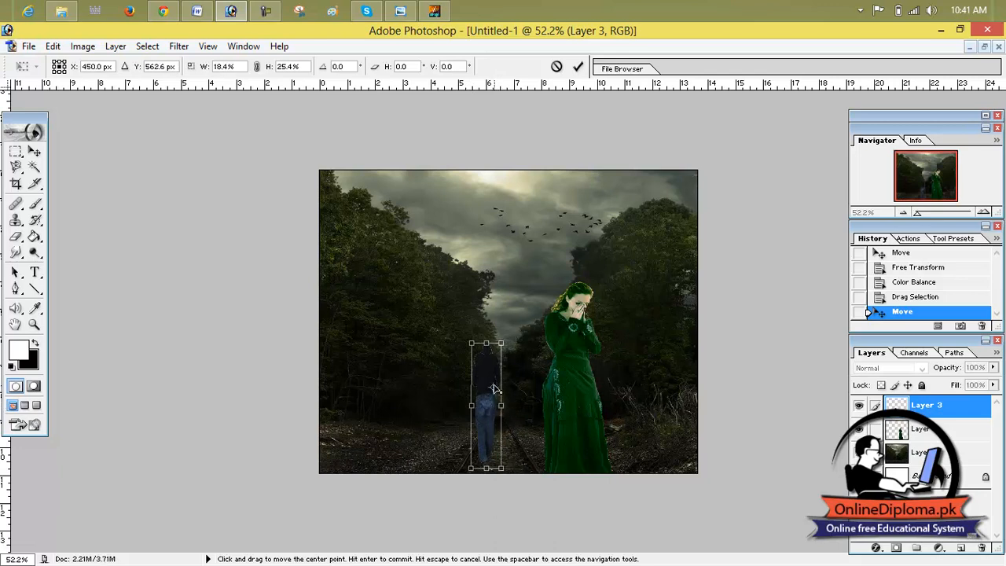
pyautogui.moveTo(496, 370)
pyautogui.mouseDown()
pyautogui.moveTo(514, 336)
pyautogui.moveTo(513, 359)
pyautogui.mouseUp()
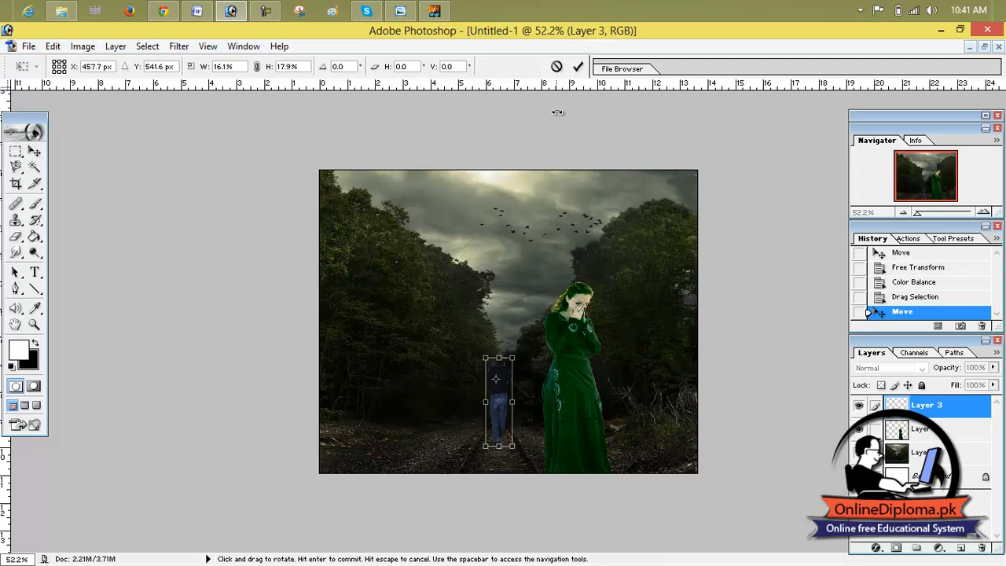
pyautogui.click(578, 67)
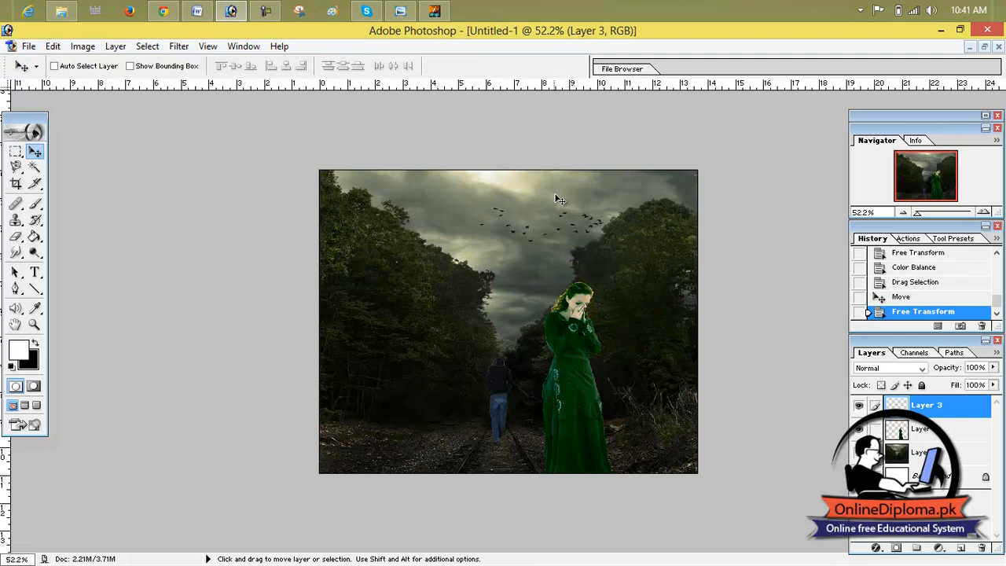
# Open the Hue/Saturation adjustment for the woman's layer, Layer 2, and enable Colorize.
pyautogui.click(900, 432)
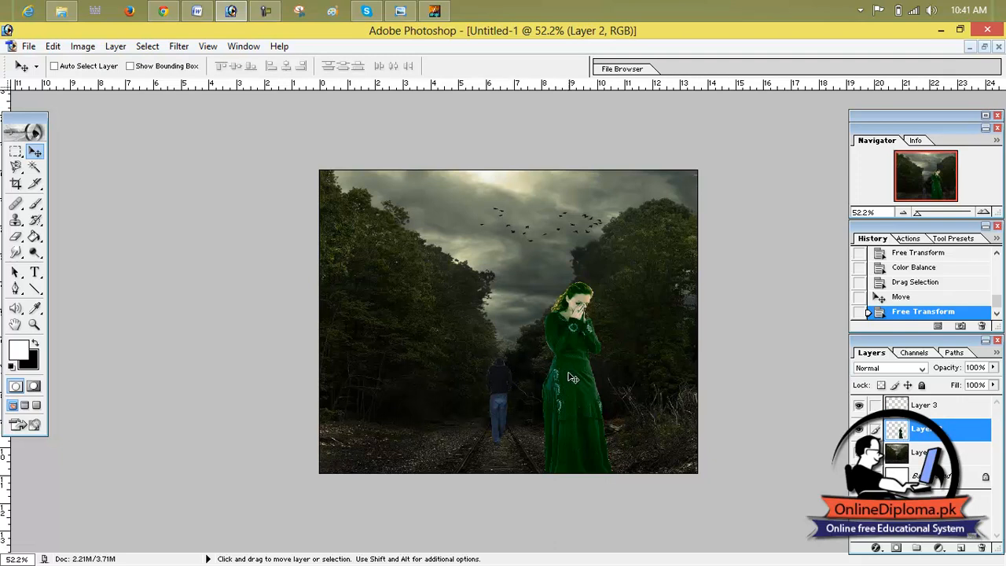
pyautogui.click(157, 45)
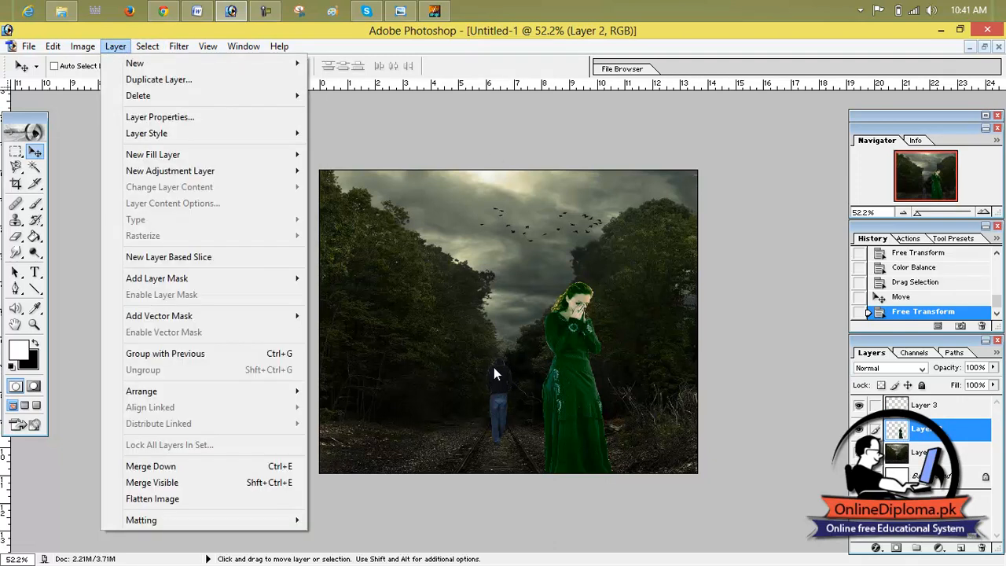
pyautogui.moveTo(82, 46)
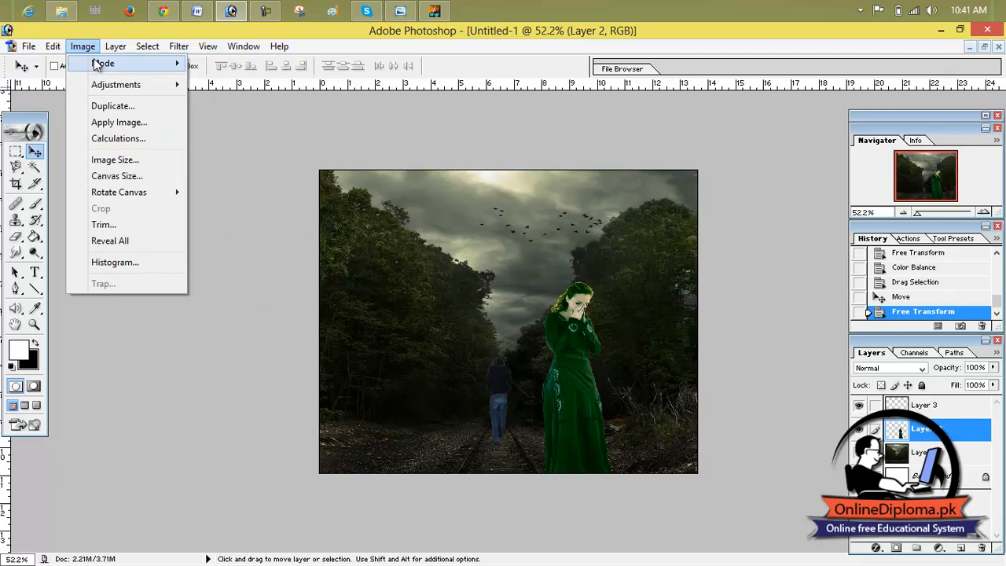
pyautogui.moveTo(119, 91)
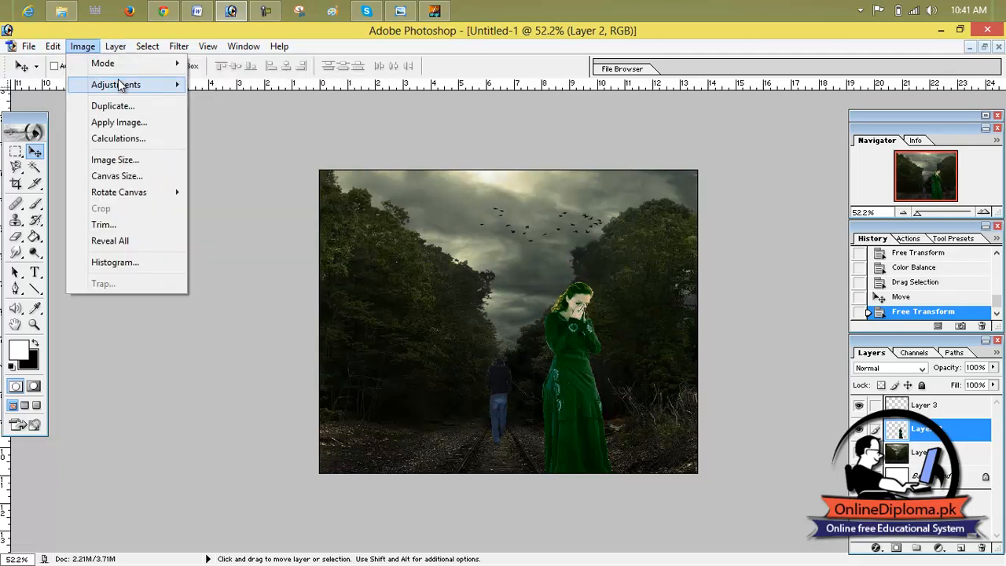
pyautogui.click(306, 203)
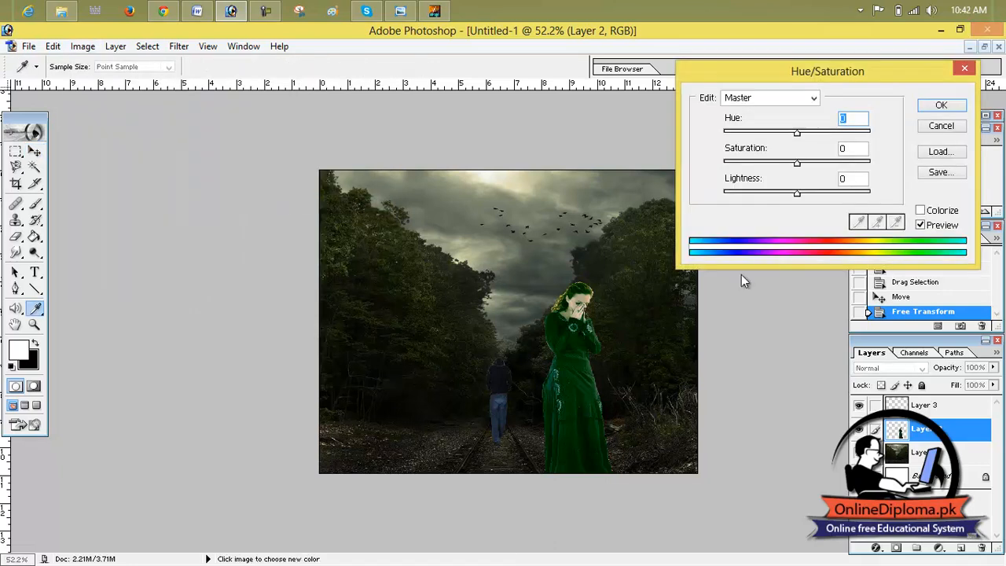
pyautogui.click(920, 209)
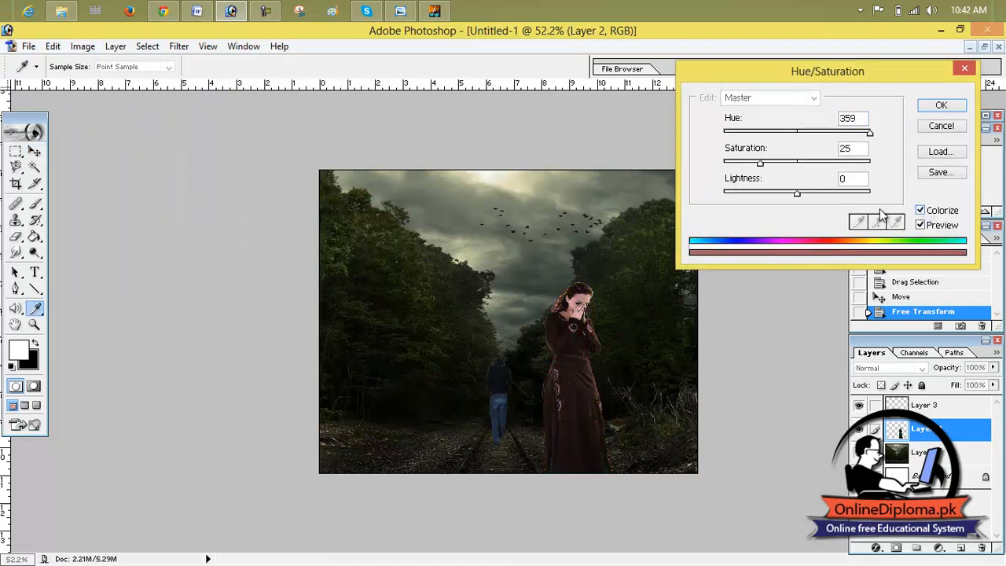
# Turn the woman dark grey by applying hue 216, saturation 0 and lightness -44.
pyautogui.moveTo(762, 162); pyautogui.dragTo(728, 164)
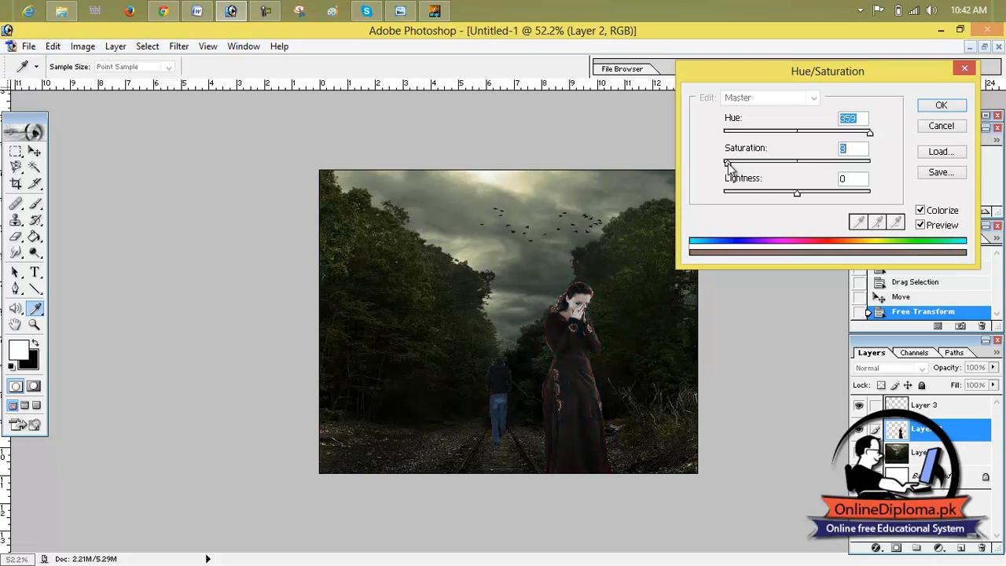
pyautogui.moveTo(869, 132); pyautogui.dragTo(812, 135)
pyautogui.moveTo(798, 194); pyautogui.dragTo(766, 201)
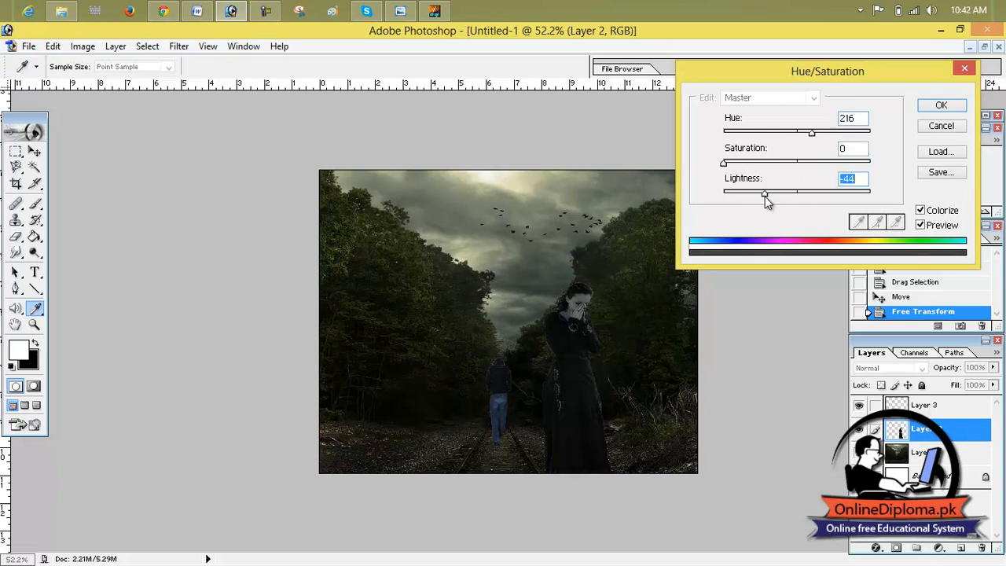
pyautogui.click(942, 109)
pyautogui.scroll(3, 526, 383)
pyautogui.scroll(-3, 526, 377)
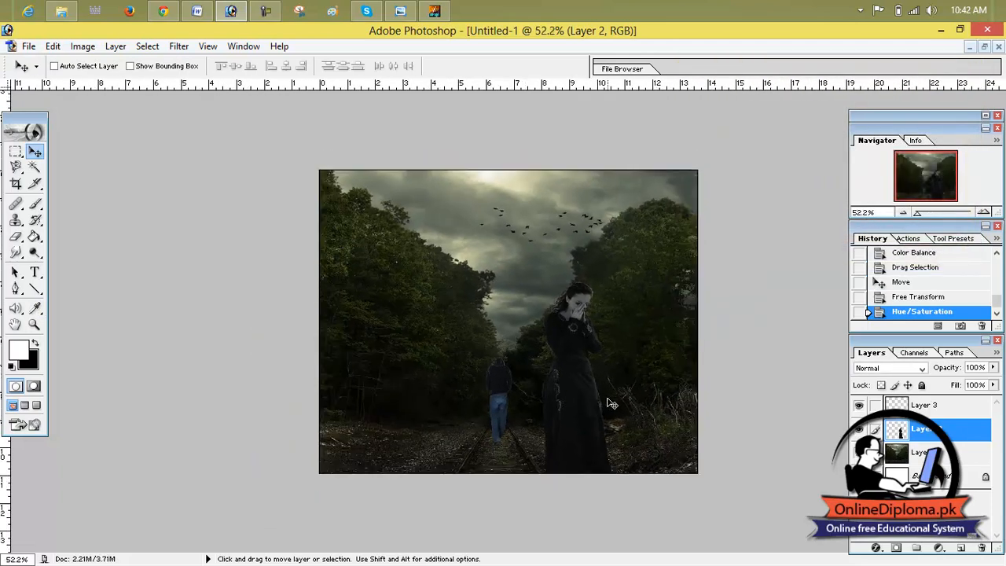
pyautogui.rightClick(902, 434)
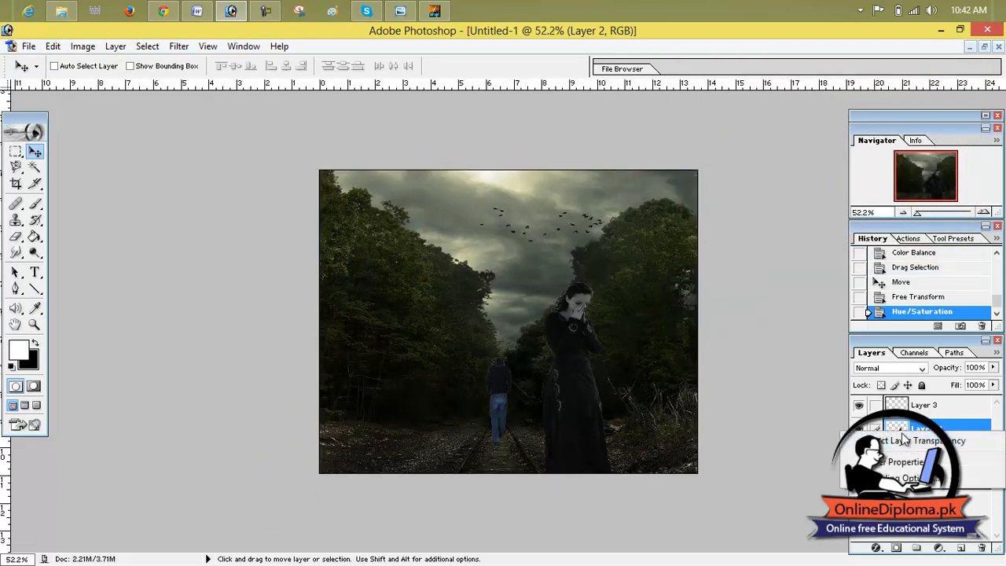
pyautogui.click(912, 478)
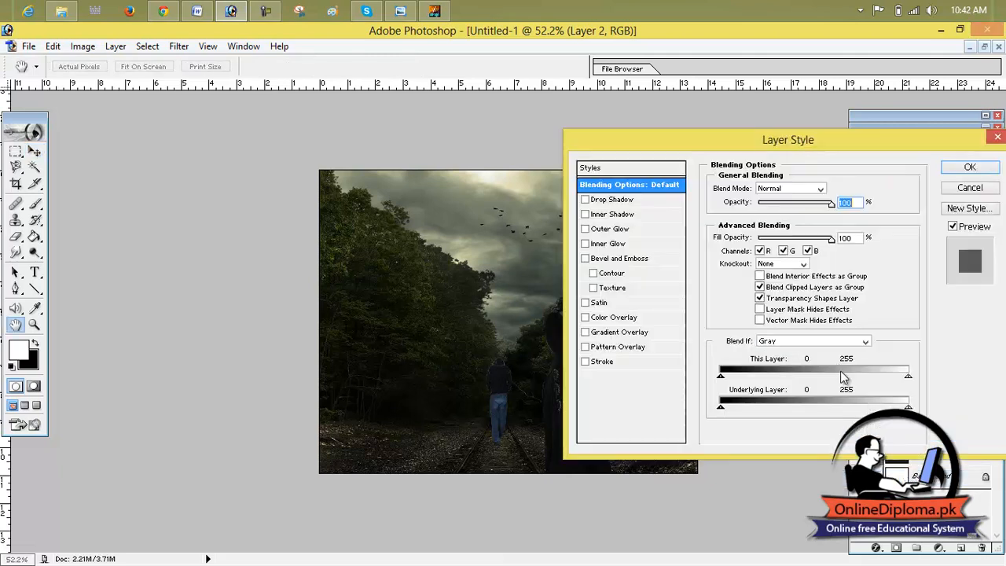
pyautogui.moveTo(722, 144); pyautogui.dragTo(864, 142)
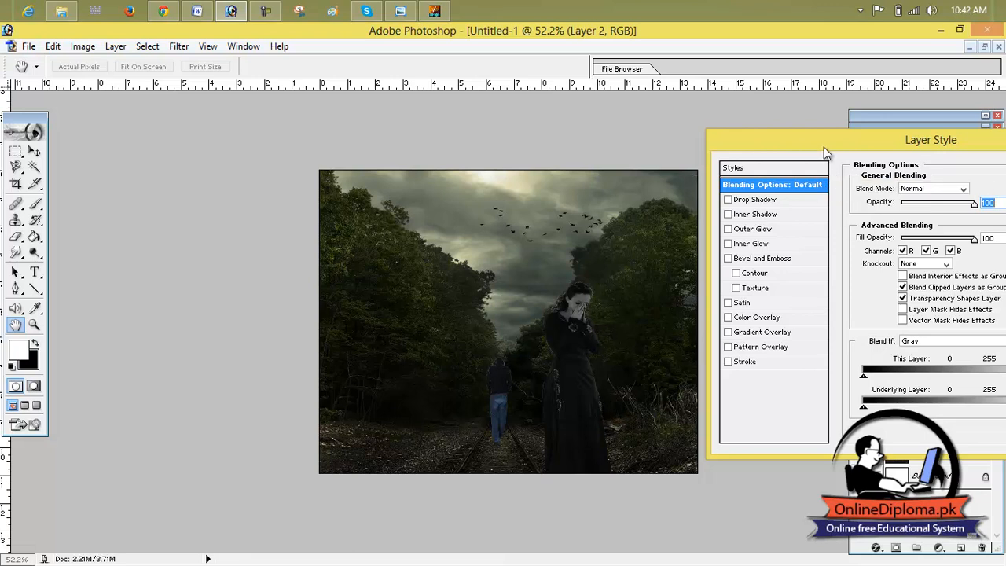
pyautogui.moveTo(824, 149); pyautogui.dragTo(803, 144)
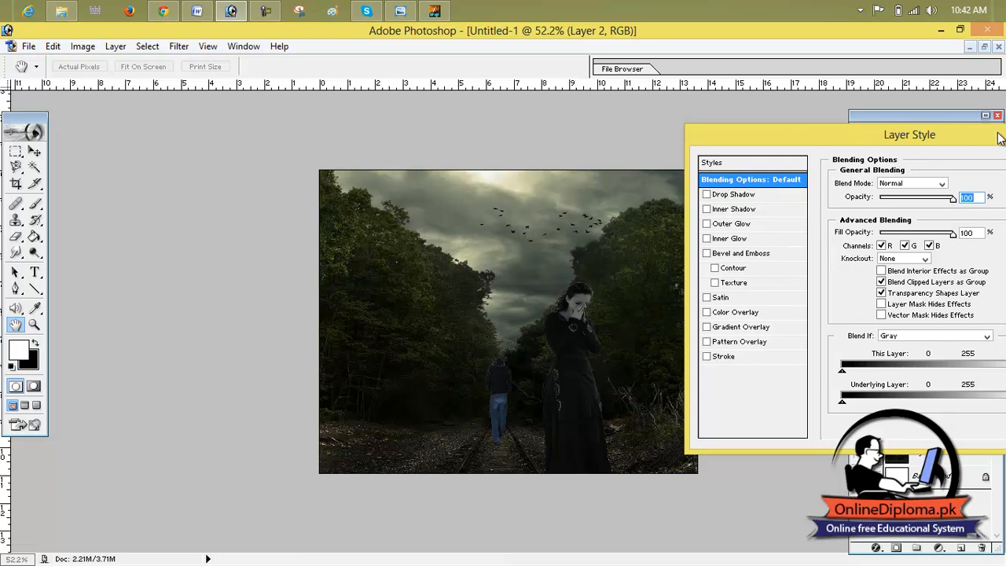
pyautogui.moveTo(966, 133); pyautogui.dragTo(774, 146)
pyautogui.moveTo(883, 146); pyautogui.dragTo(872, 148)
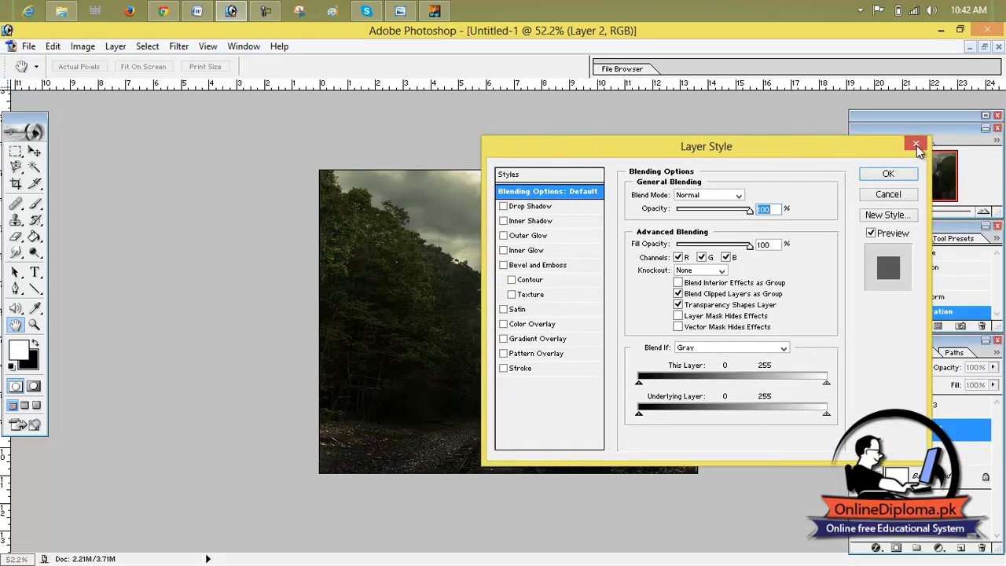
pyautogui.click(913, 146)
# Move the woman closer to the man on the tracks and add a Drop Shadow to her layer, showing its settings.
pyautogui.moveTo(548, 401); pyautogui.dragTo(540, 416)
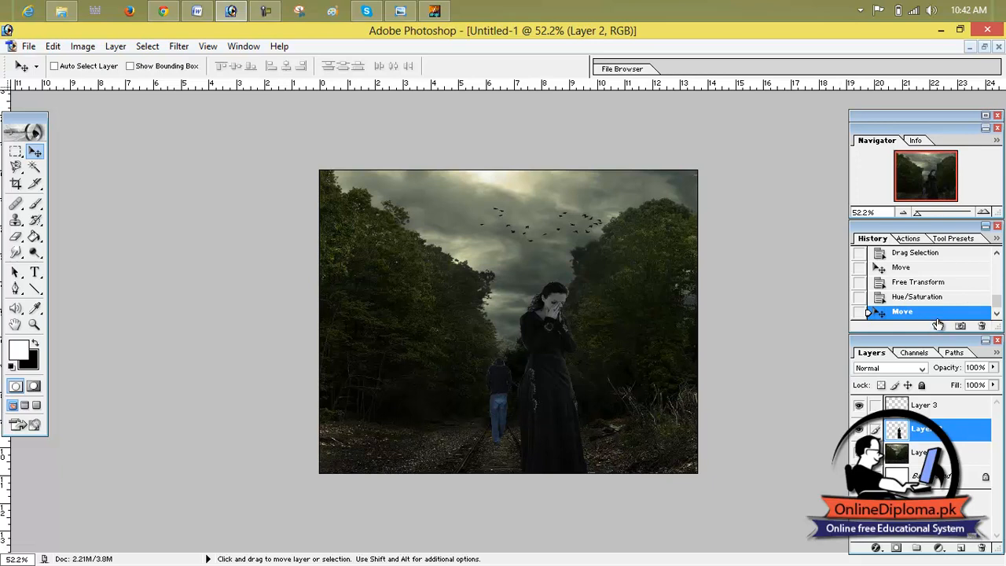
pyautogui.rightClick(918, 431)
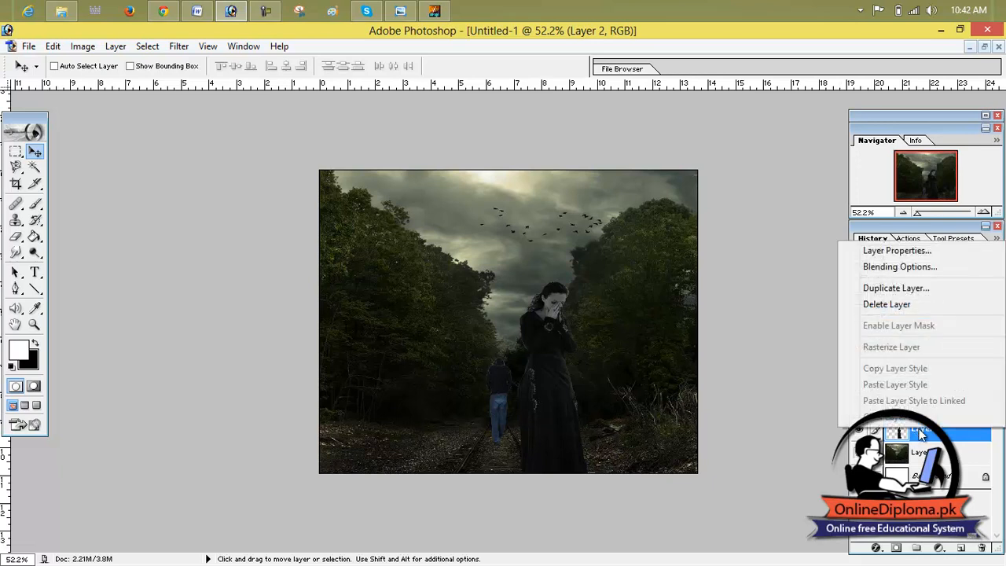
pyautogui.click(936, 267)
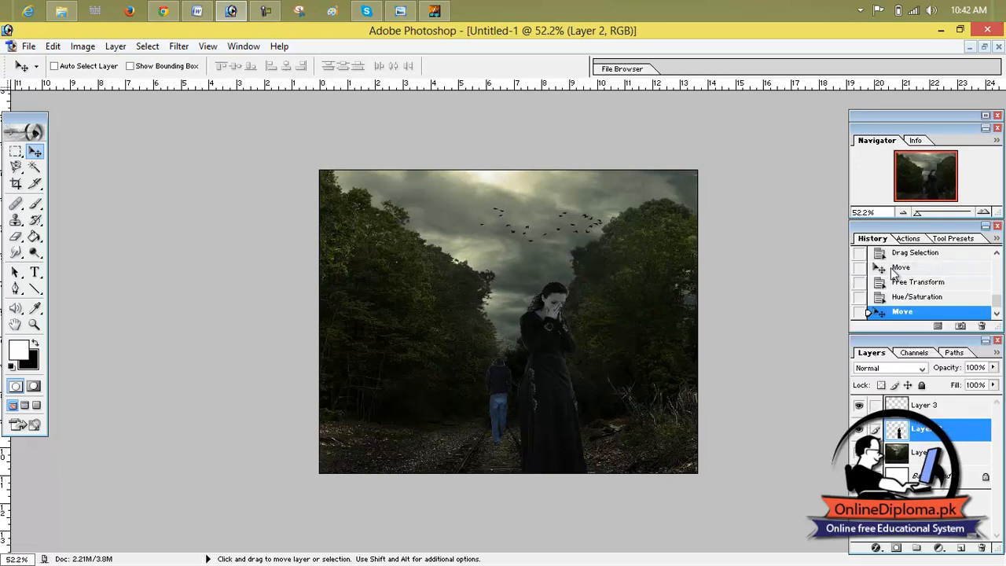
pyautogui.moveTo(599, 150); pyautogui.dragTo(857, 151)
pyautogui.click(761, 207)
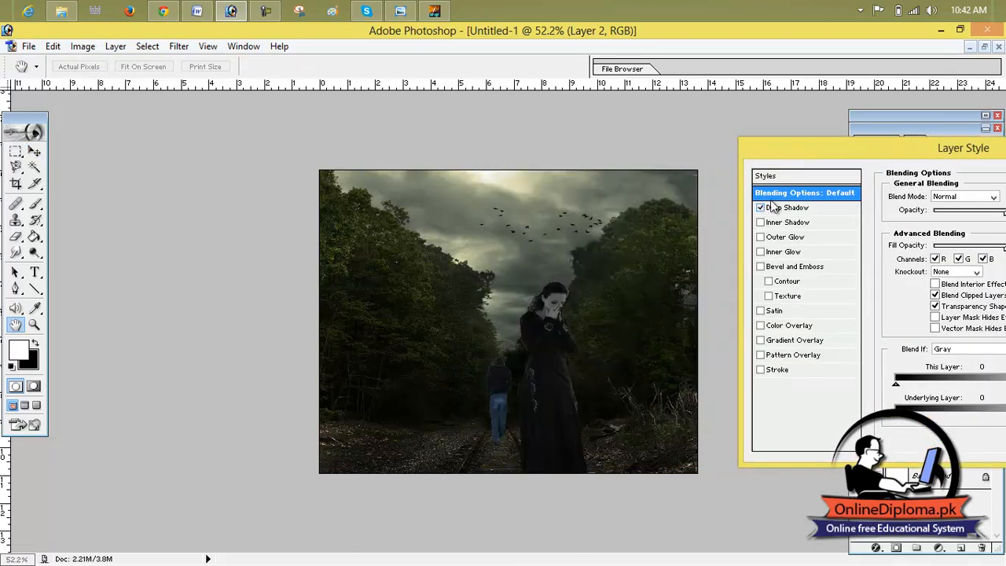
pyautogui.moveTo(786, 154); pyautogui.dragTo(778, 154)
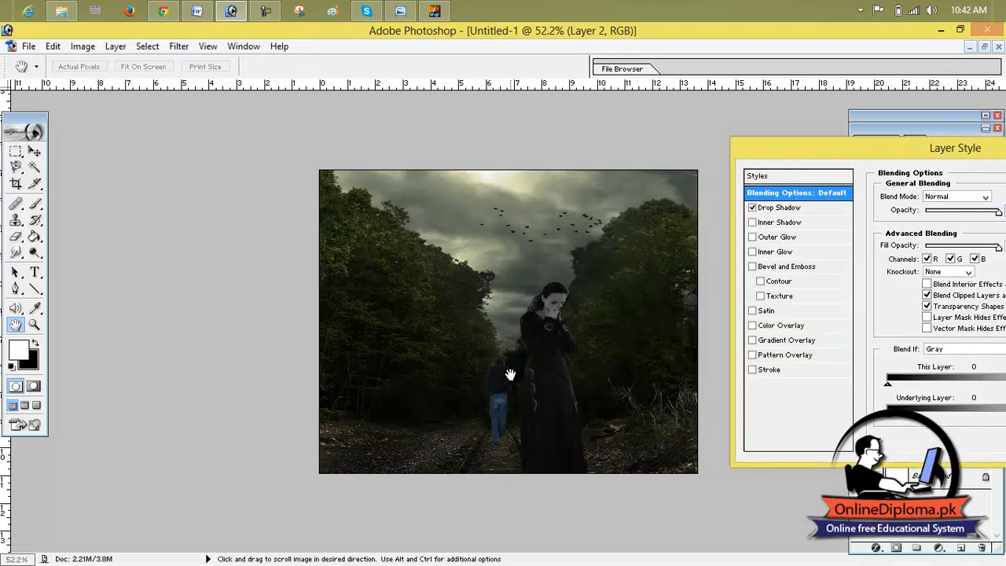
pyautogui.moveTo(855, 154); pyautogui.dragTo(746, 133)
pyautogui.click(701, 185)
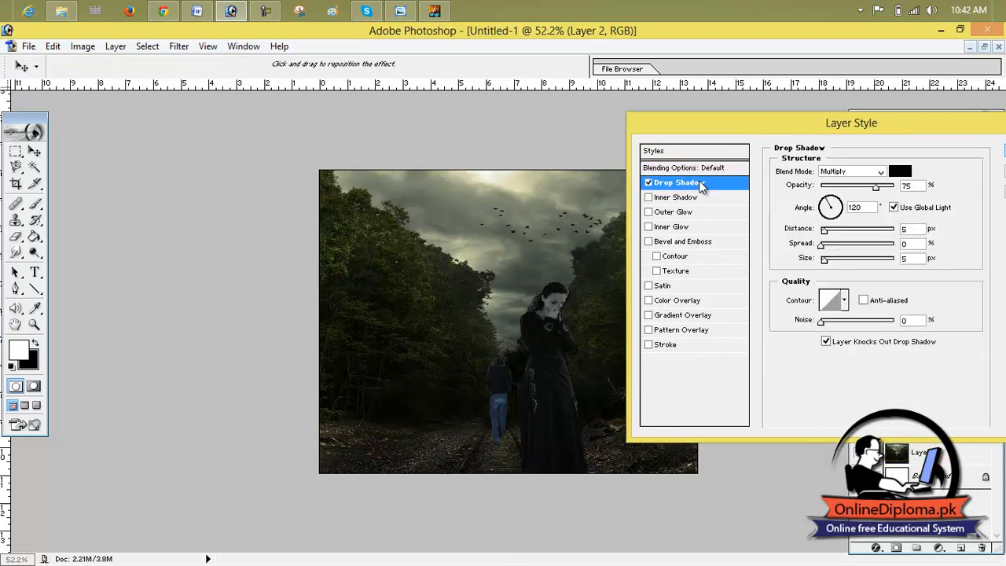
# Try the woman's drop shadow at 0% opacity, 15° angle, 27273 px distance, 52% spread and 172 px size.
pyautogui.moveTo(875, 192); pyautogui.dragTo(824, 196)
pyautogui.moveTo(550, 355)
pyautogui.mouseDown()
pyautogui.moveTo(518, 355)
pyautogui.moveTo(531, 348)
pyautogui.mouseUp()
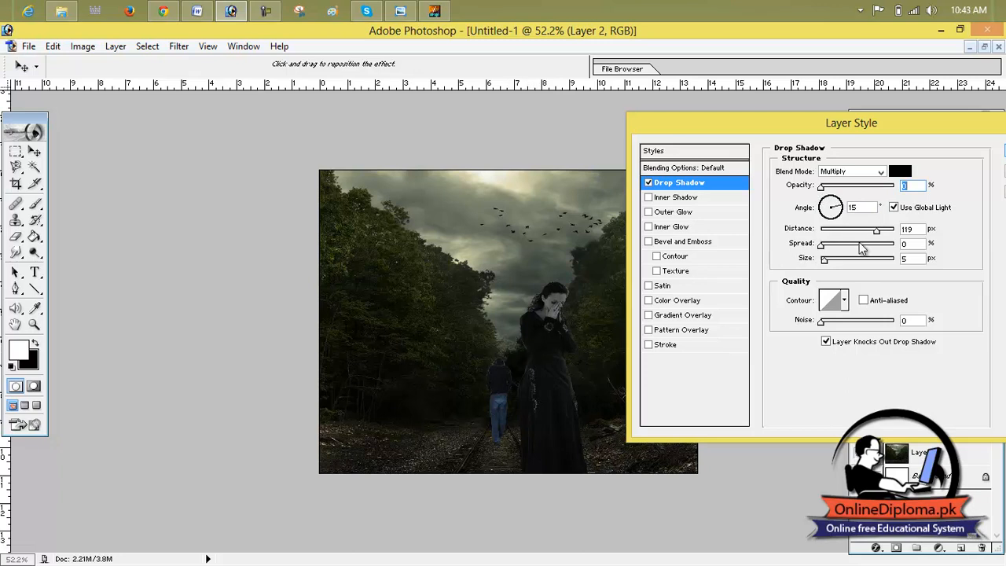
pyautogui.moveTo(877, 230); pyautogui.dragTo(894, 234)
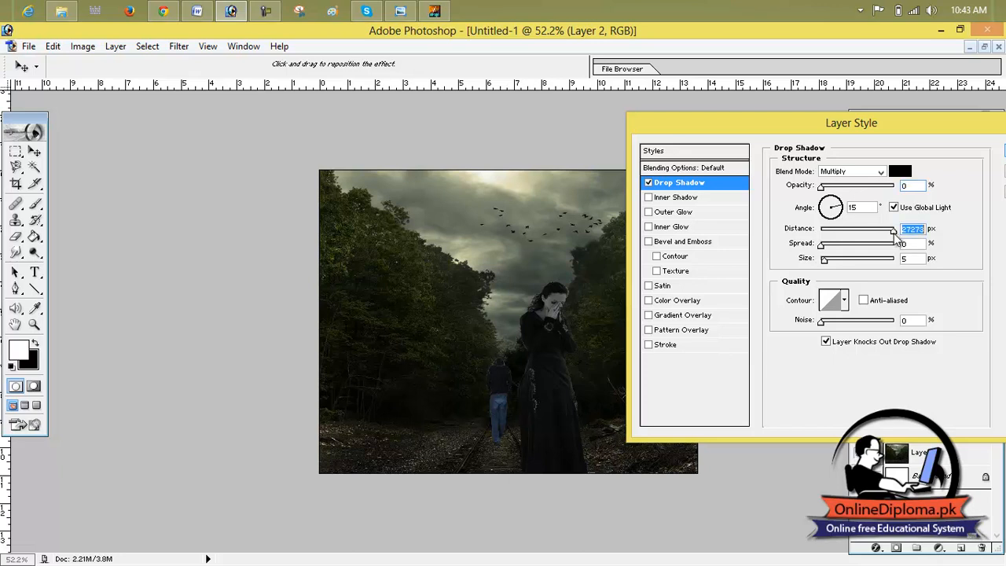
pyautogui.moveTo(824, 261); pyautogui.dragTo(823, 232)
# Enable Inner Shadow and a black (000000) Outer Glow with 100% opacity and 117 px size on the woman's layer.
pyautogui.click(681, 197)
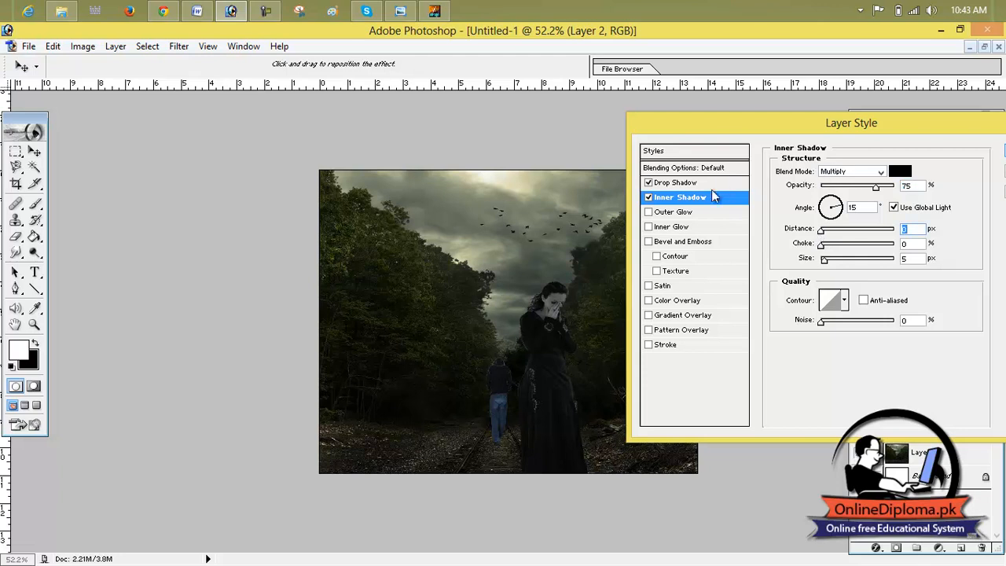
pyautogui.click(713, 214)
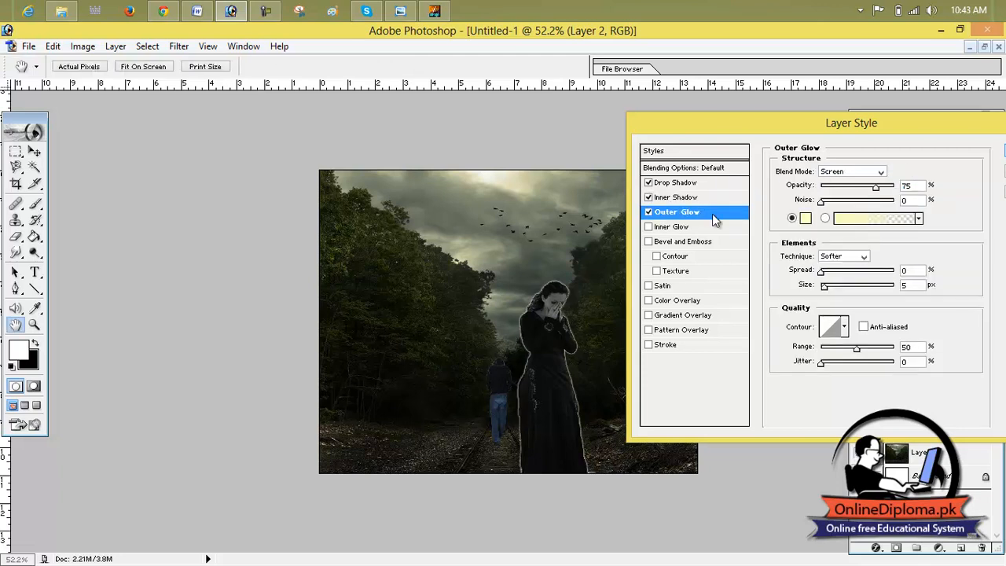
pyautogui.click(804, 218)
pyautogui.moveTo(589, 346); pyautogui.dragTo(539, 385)
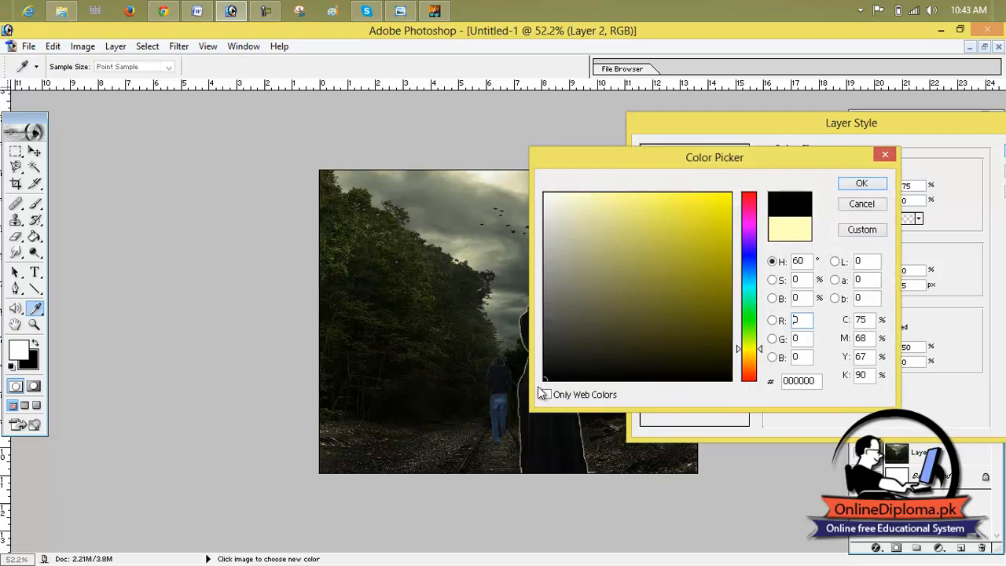
pyautogui.click(875, 185)
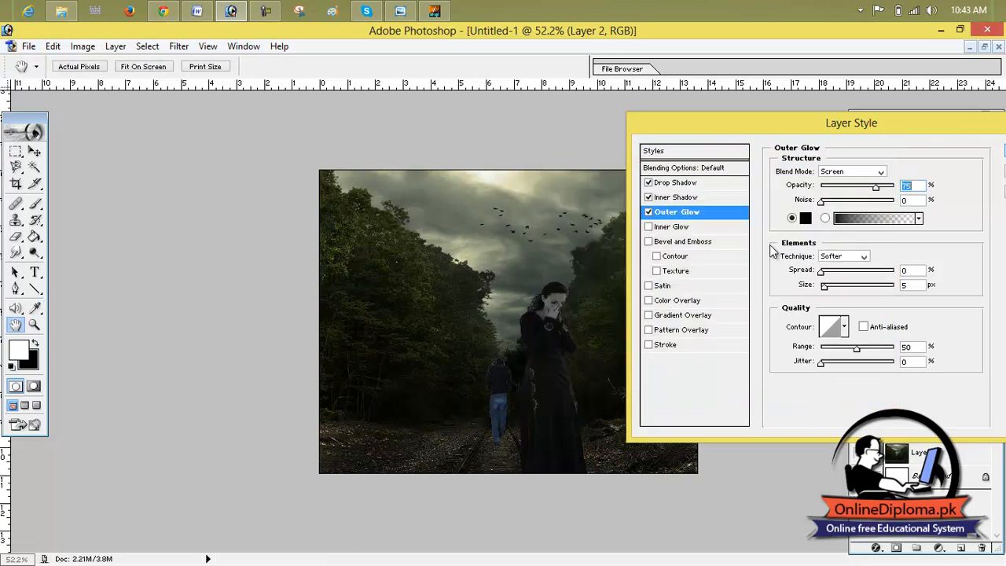
pyautogui.moveTo(878, 189); pyautogui.dragTo(899, 196)
pyautogui.moveTo(824, 286); pyautogui.dragTo(859, 287)
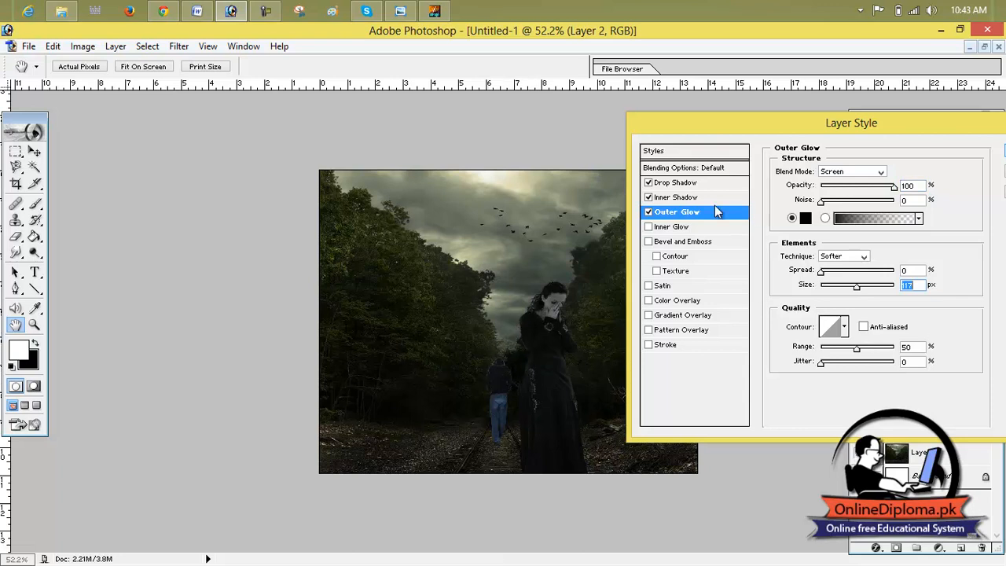
# Return to the Drop Shadow settings and set 100% opacity, 3 px distance, 0% spread and 5 px size.
pyautogui.click(685, 197)
pyautogui.click(700, 184)
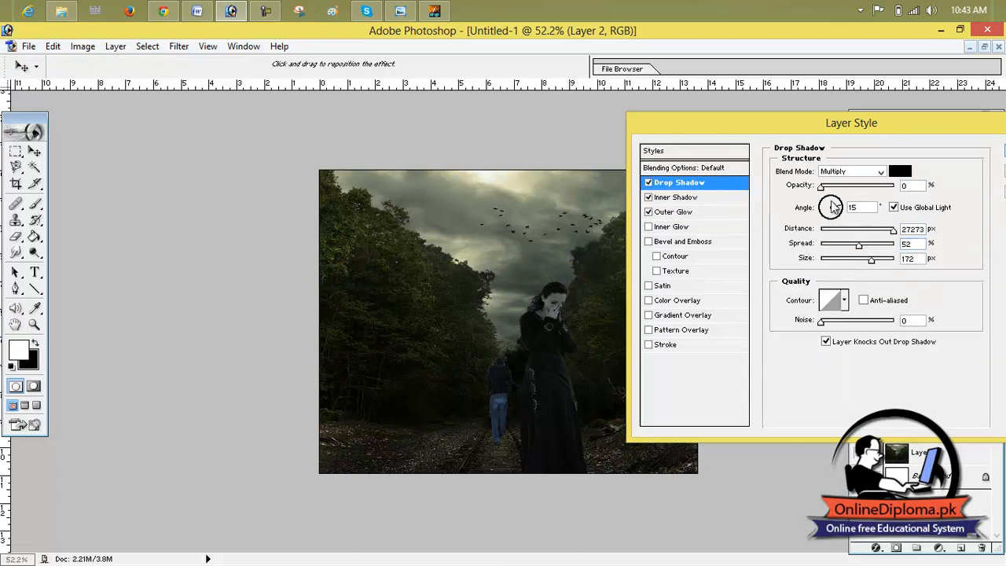
pyautogui.moveTo(823, 190); pyautogui.dragTo(896, 202)
pyautogui.moveTo(896, 238); pyautogui.dragTo(842, 240)
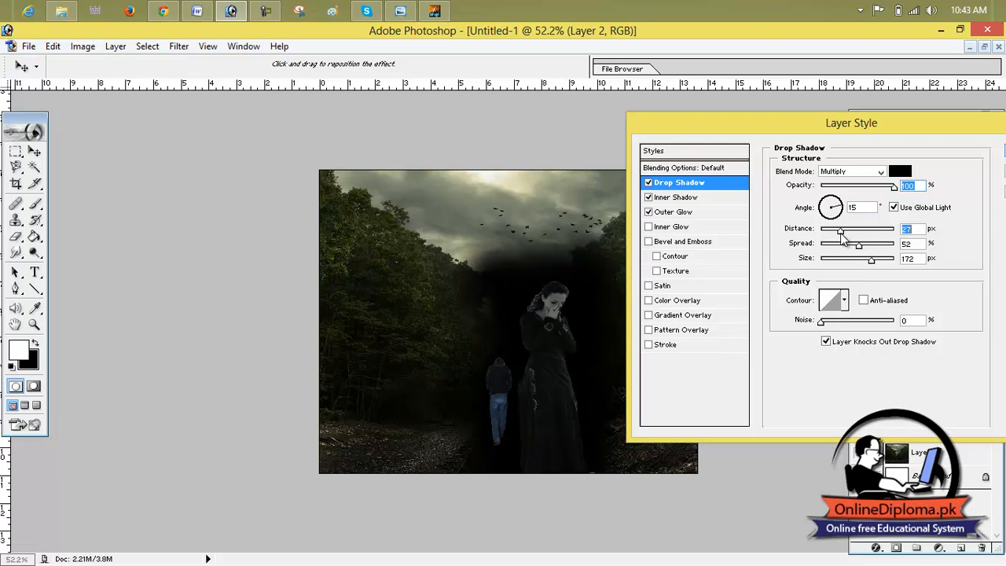
pyautogui.moveTo(840, 239); pyautogui.dragTo(829, 240)
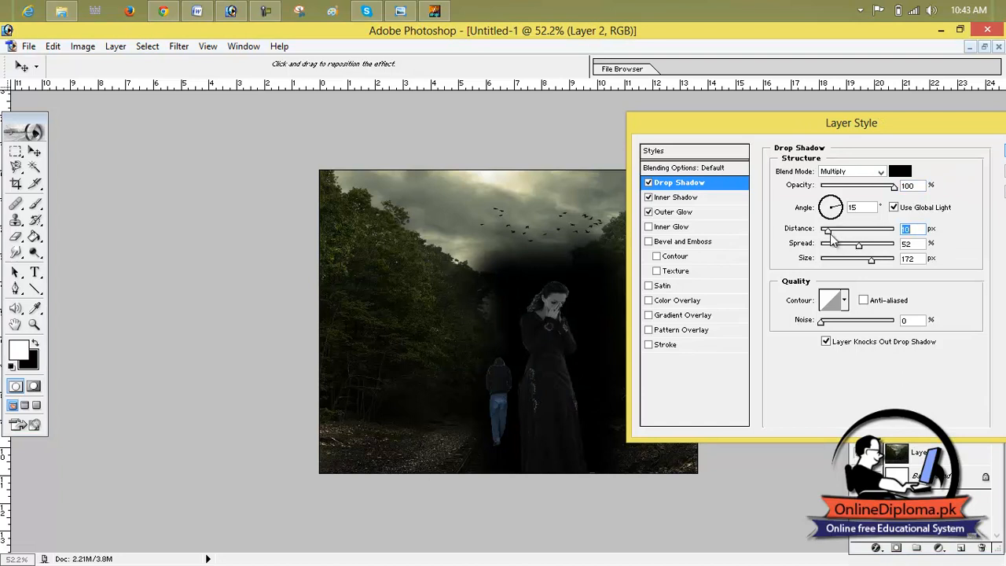
pyautogui.moveTo(830, 238)
pyautogui.mouseDown()
pyautogui.moveTo(852, 247)
pyautogui.moveTo(829, 247)
pyautogui.mouseUp()
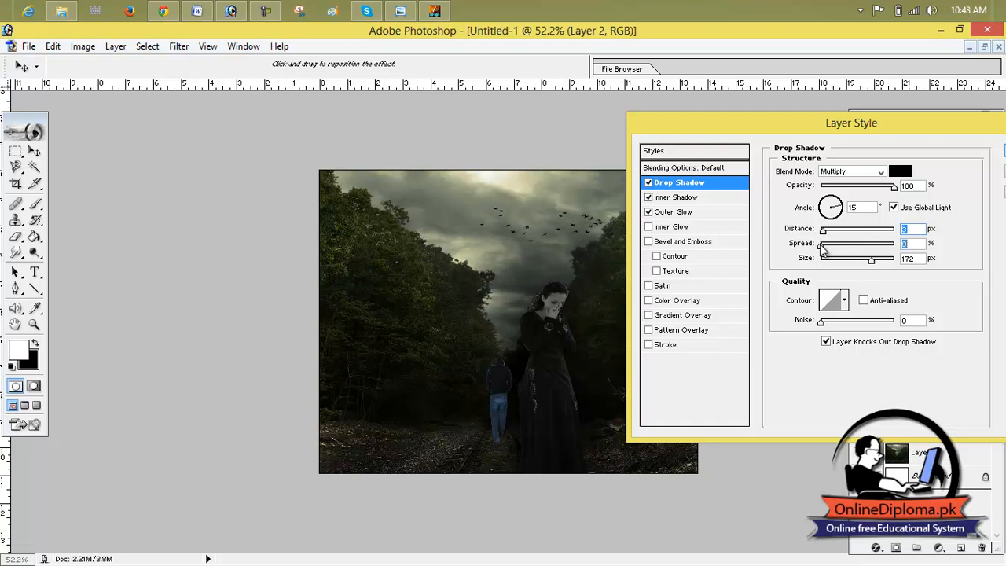
pyautogui.moveTo(872, 261); pyautogui.dragTo(831, 267)
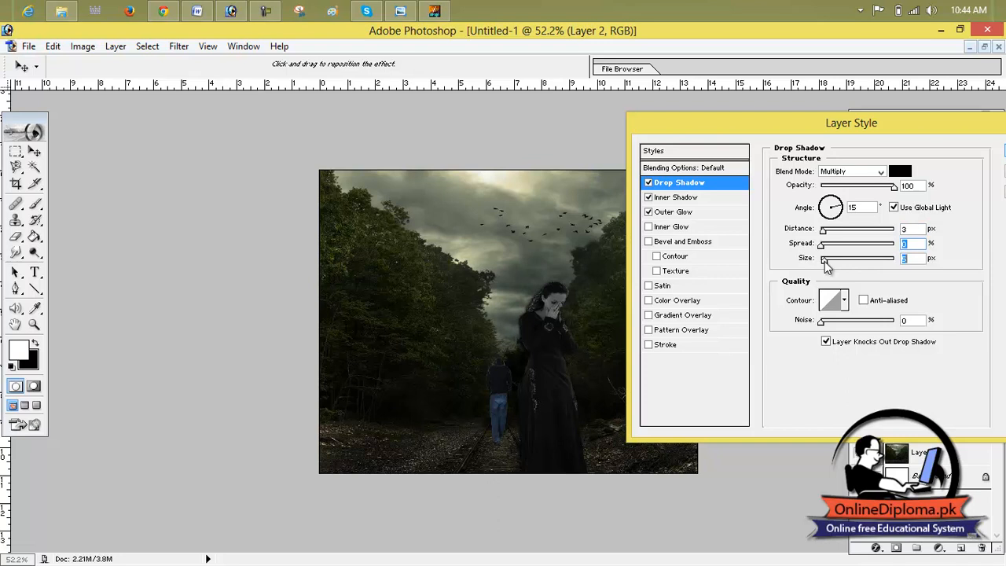
# Reposition the woman's drop shadow onto the ground behind the man, at 37° and 249 px distance, with 58% opacity.
pyautogui.moveTo(532, 327)
pyautogui.mouseDown()
pyautogui.moveTo(507, 329)
pyautogui.moveTo(527, 320)
pyautogui.mouseUp()
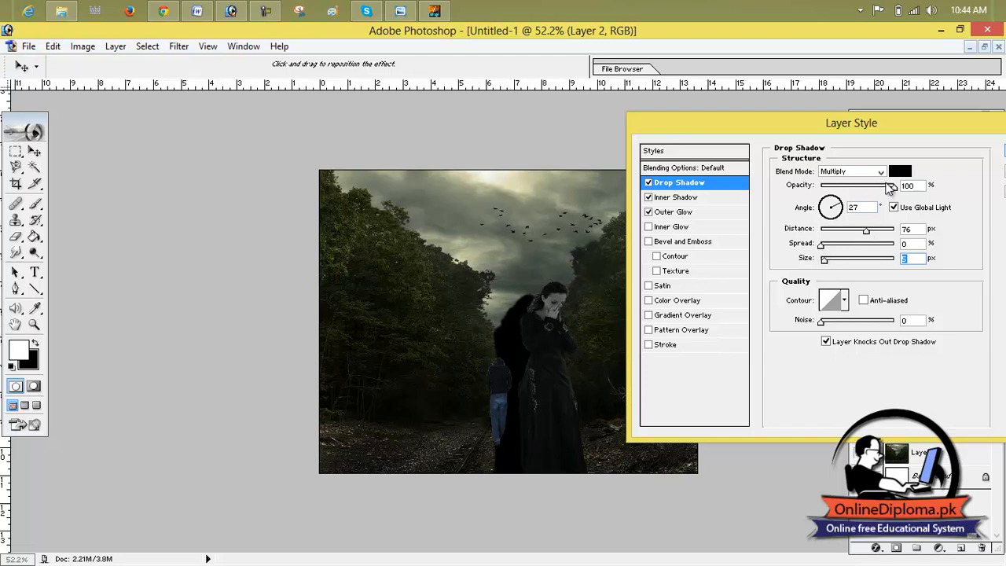
pyautogui.moveTo(894, 190); pyautogui.dragTo(864, 193)
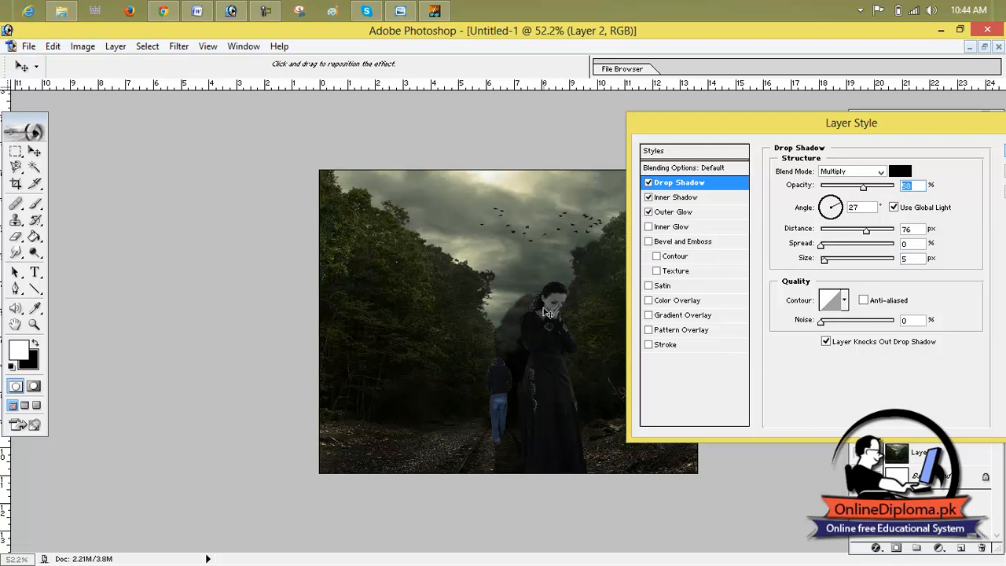
pyautogui.moveTo(523, 309); pyautogui.dragTo(472, 354)
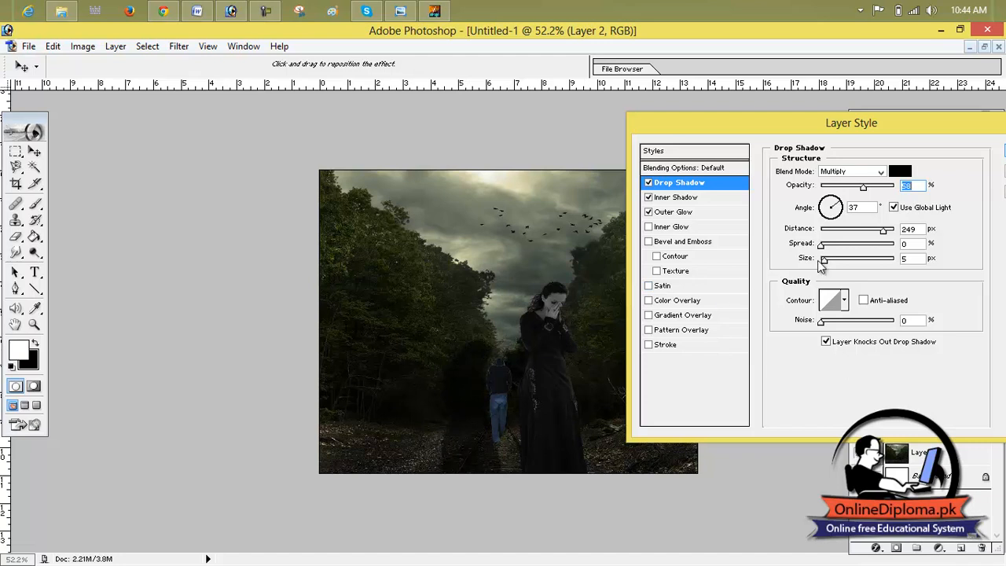
# Try the woman's drop shadow at 63° angle, 182 px distance and 0 px size, and discard the layer style changes.
pyautogui.moveTo(821, 244)
pyautogui.mouseDown()
pyautogui.moveTo(840, 251)
pyautogui.moveTo(811, 250)
pyautogui.moveTo(844, 265)
pyautogui.moveTo(823, 264)
pyautogui.mouseUp()
pyautogui.moveTo(470, 415); pyautogui.dragTo(517, 419)
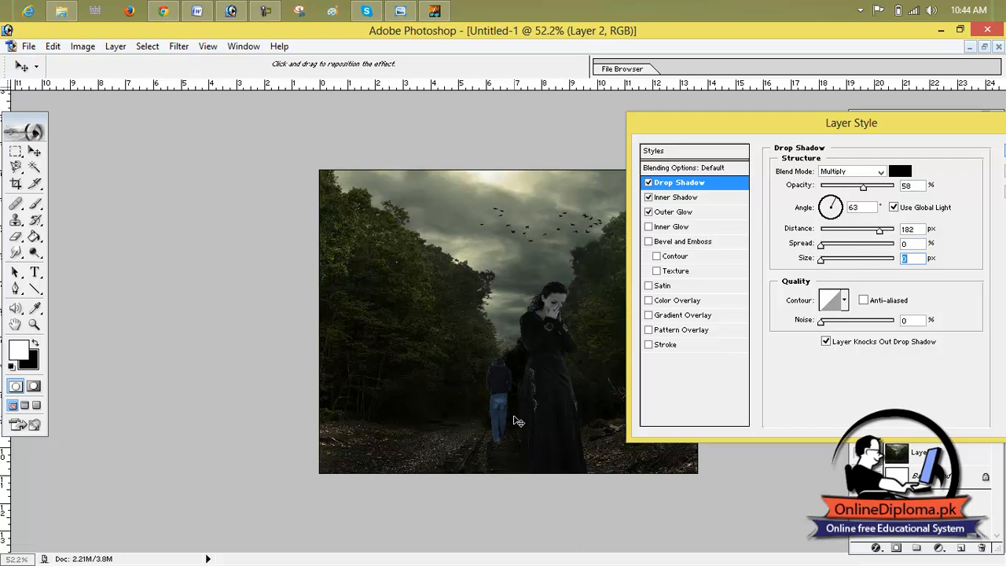
pyautogui.moveTo(926, 125); pyautogui.dragTo(693, 102)
pyautogui.click(808, 125)
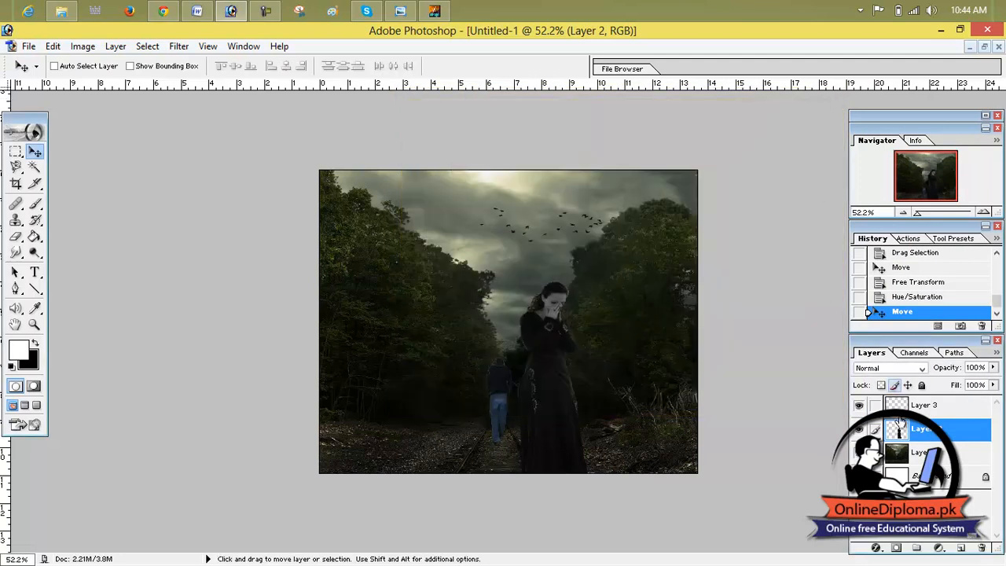
# Add an empty layer above the woman's layer and reselect the woman's layer.
pyautogui.click(960, 548)
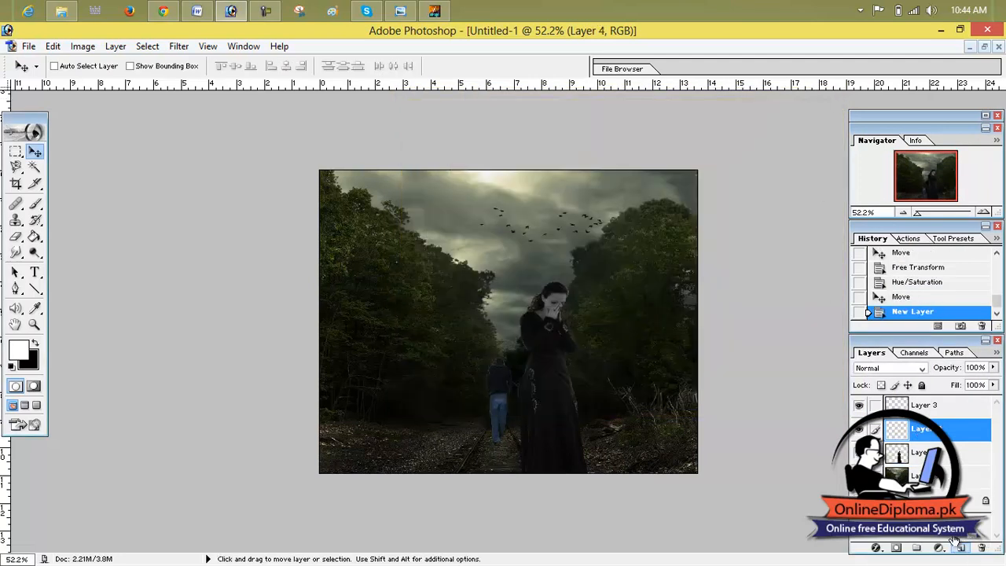
pyautogui.click(916, 431)
pyautogui.click(889, 452)
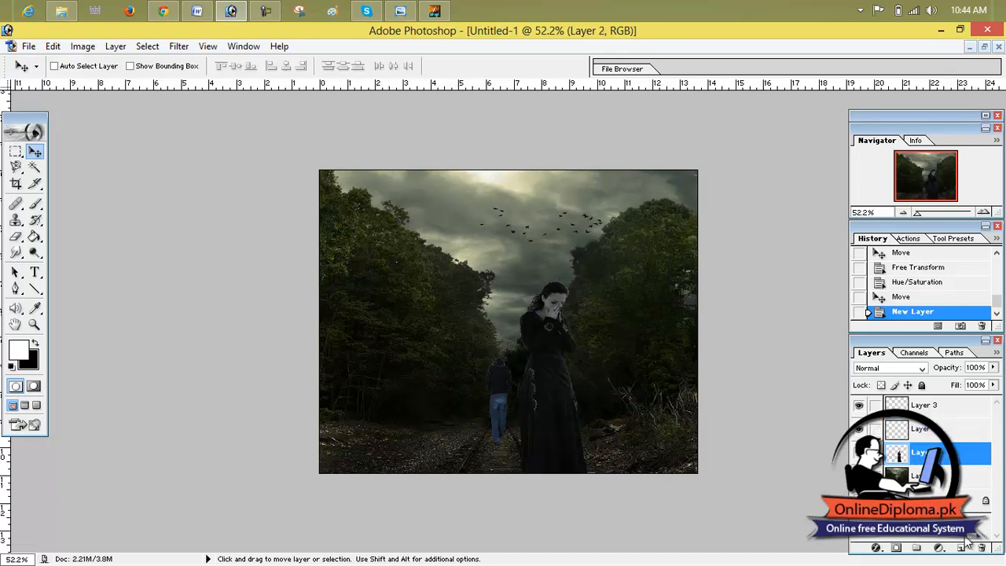
# Enable a drop shadow on the woman's layer and set its distance to about 39 px.
pyautogui.rightClick(923, 446)
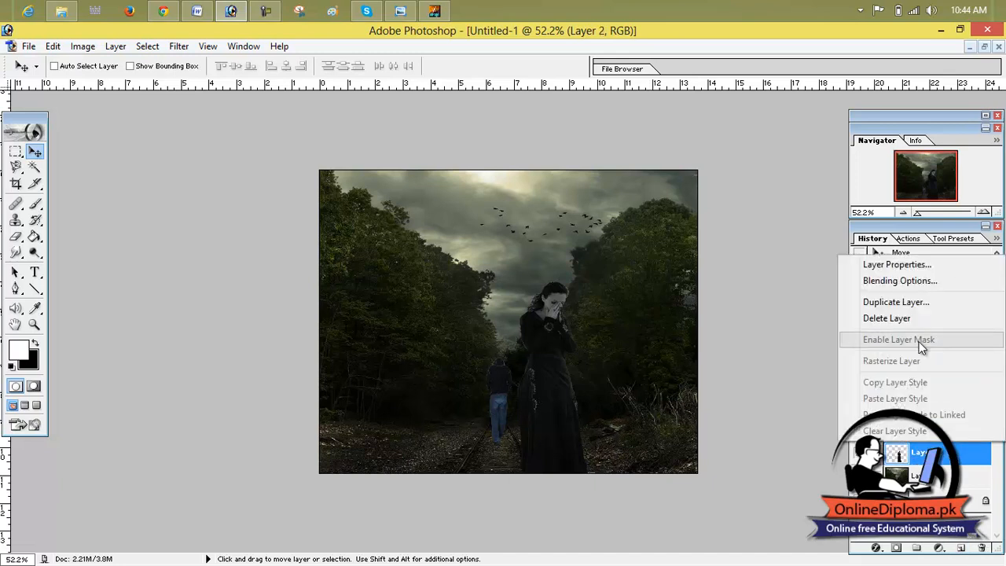
pyautogui.click(898, 283)
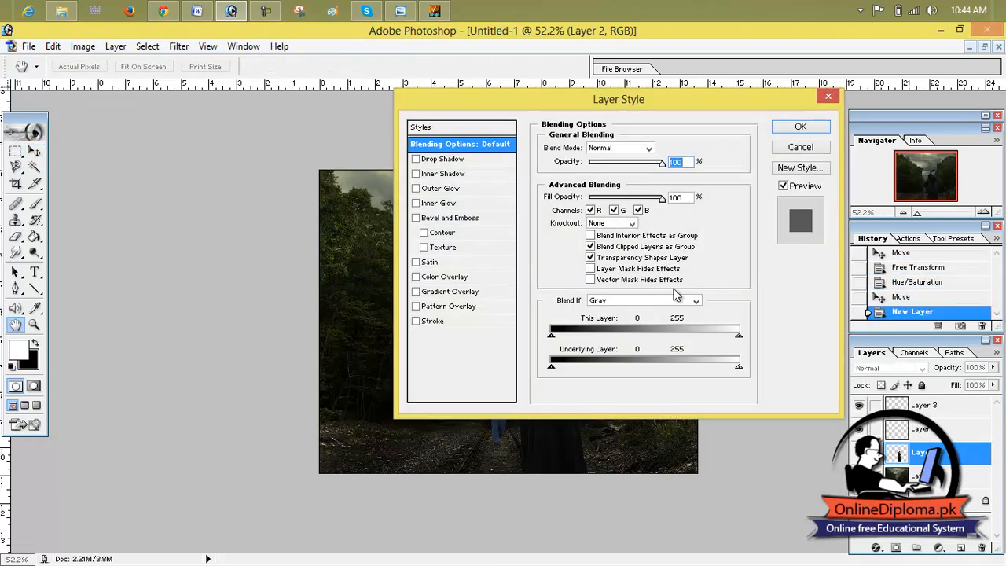
pyautogui.moveTo(605, 105); pyautogui.dragTo(859, 112)
pyautogui.click(698, 168)
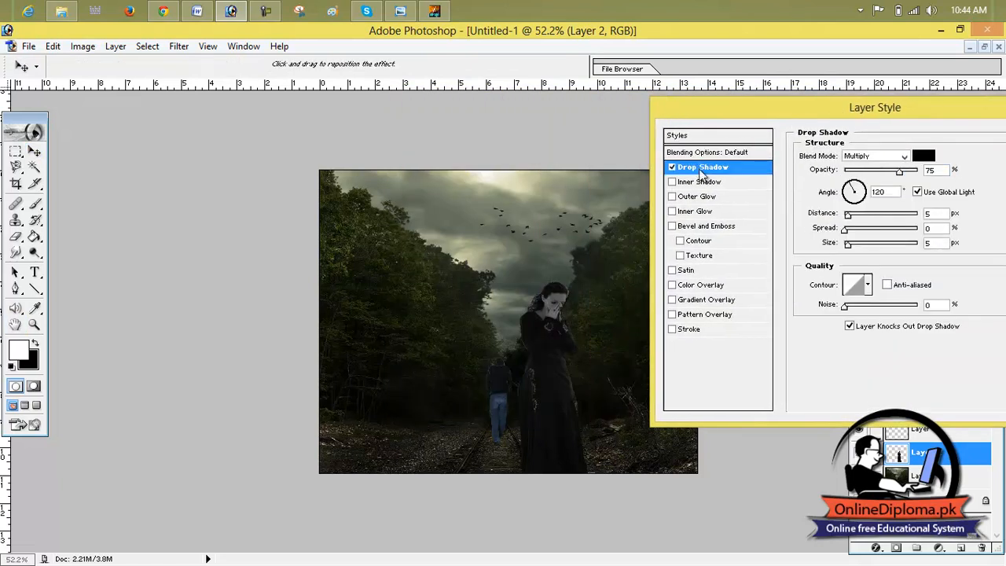
pyautogui.moveTo(848, 217); pyautogui.dragTo(873, 218)
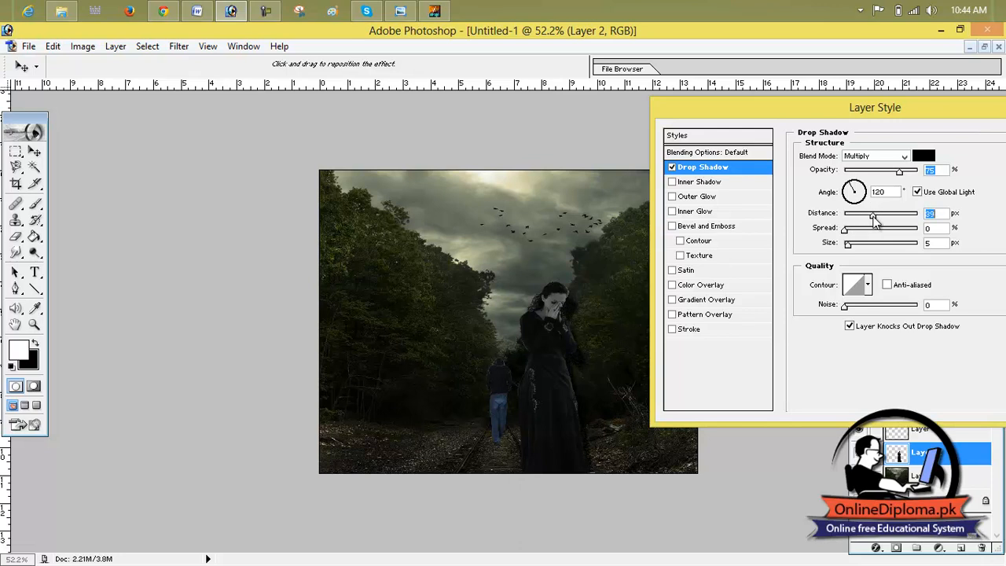
# Reposition the woman's drop shadow to the far side of the man, at -17° and 246 px distance, and apply it.
pyautogui.moveTo(575, 324); pyautogui.dragTo(532, 337)
pyautogui.moveTo(845, 231); pyautogui.dragTo(847, 230)
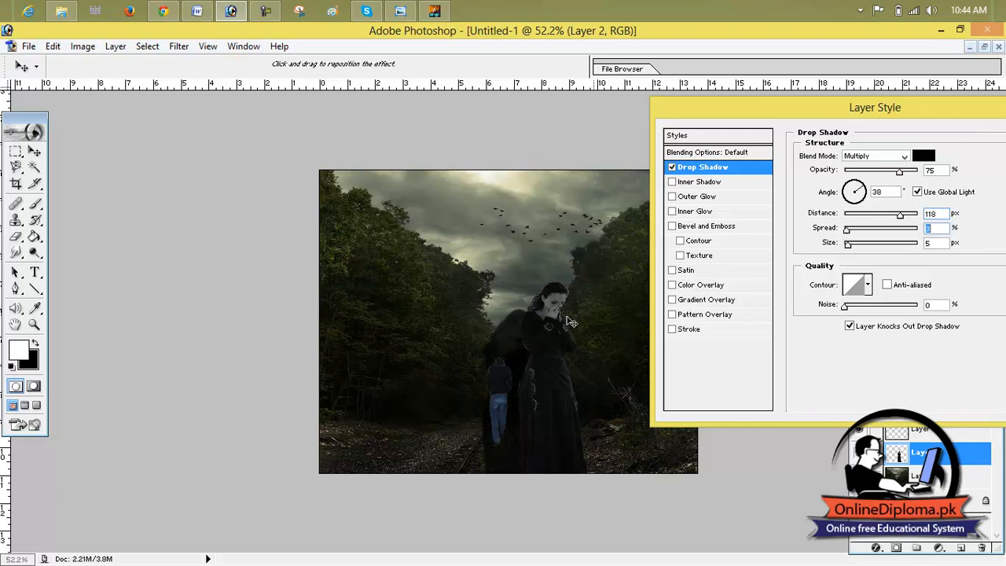
pyautogui.moveTo(500, 385); pyautogui.dragTo(450, 327)
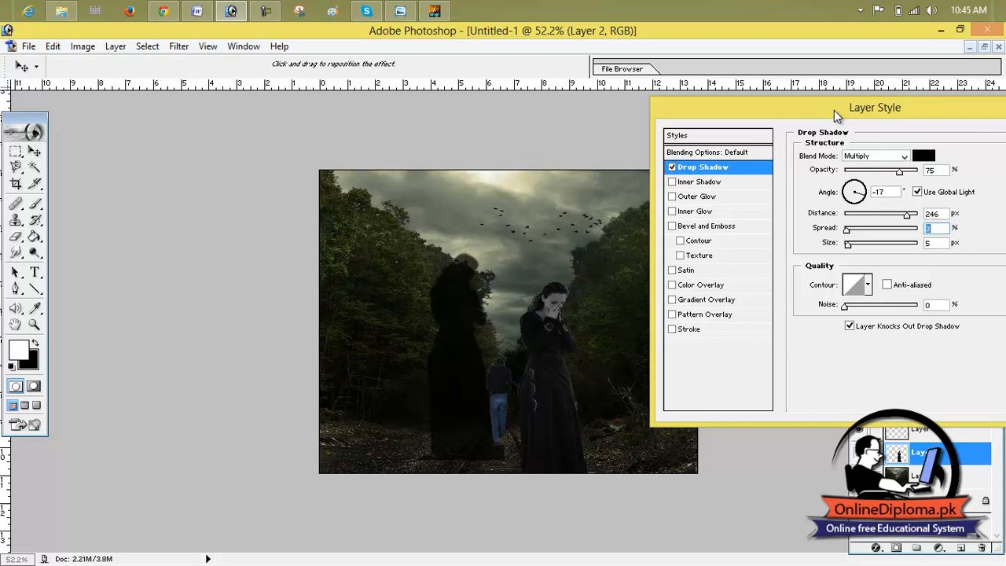
pyautogui.moveTo(837, 116); pyautogui.dragTo(817, 118)
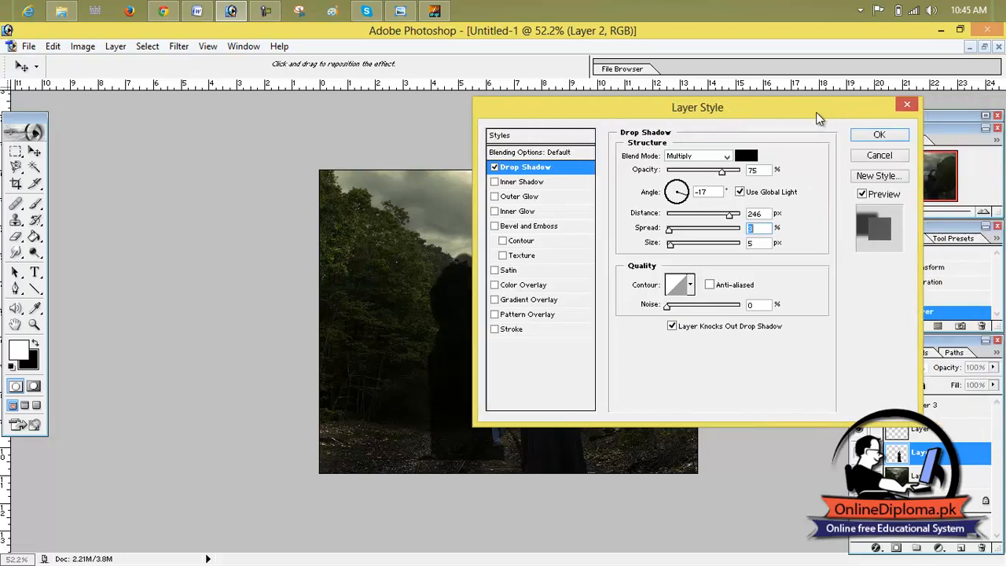
pyautogui.click(878, 135)
# Try moving the woman with her shadow slightly, and revert the document to the New Layer history state.
pyautogui.moveTo(468, 328); pyautogui.dragTo(476, 332)
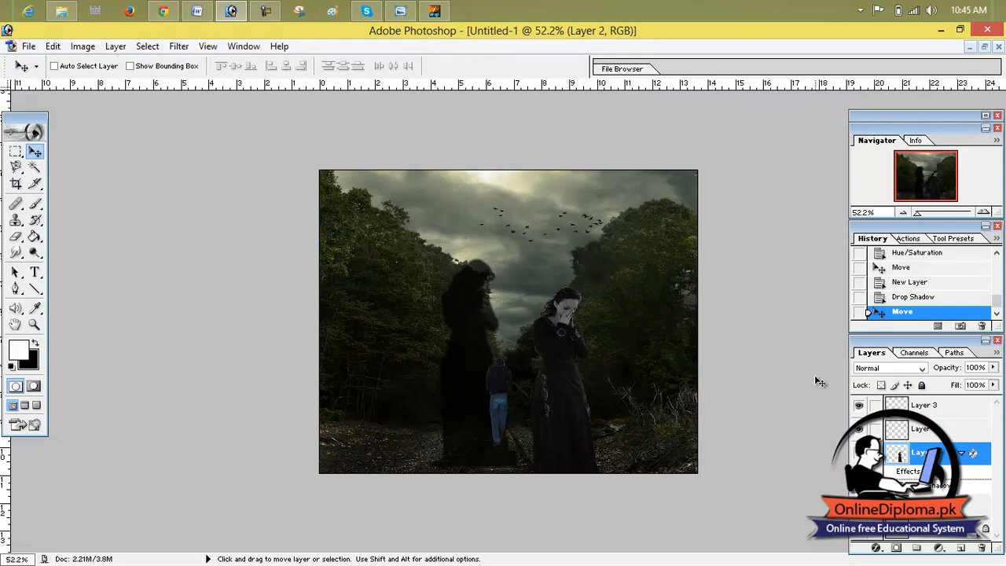
pyautogui.click(928, 301)
pyautogui.click(923, 292)
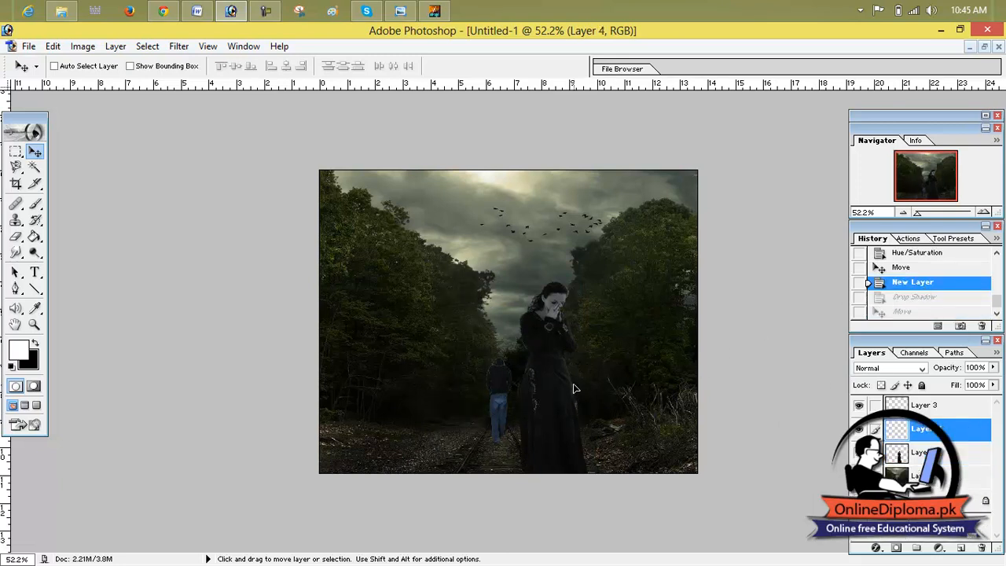
# Try moving the empty Layer 4, and delete that layer.
pyautogui.moveTo(573, 388); pyautogui.dragTo(778, 445)
pyautogui.rightClick(910, 425)
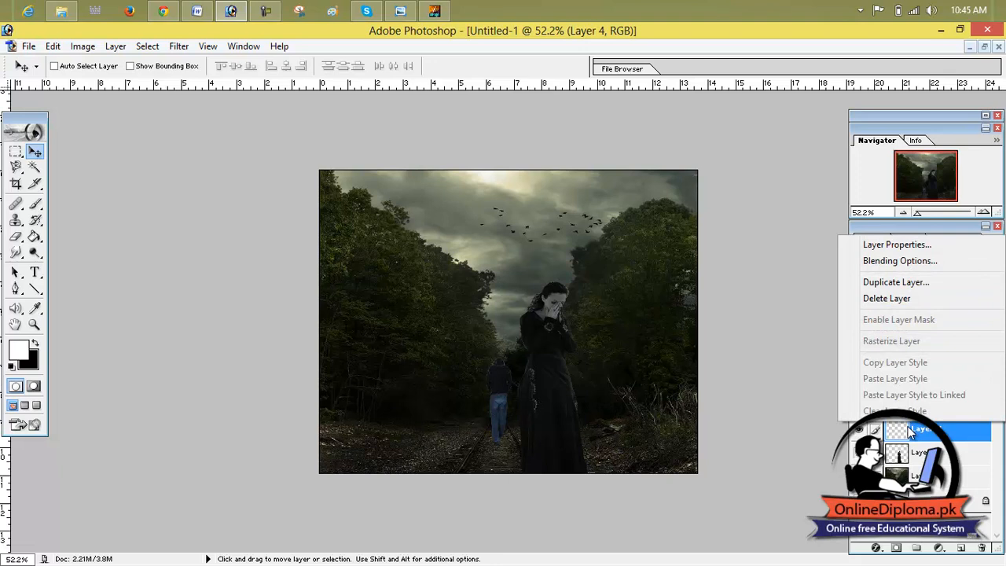
pyautogui.click(917, 454)
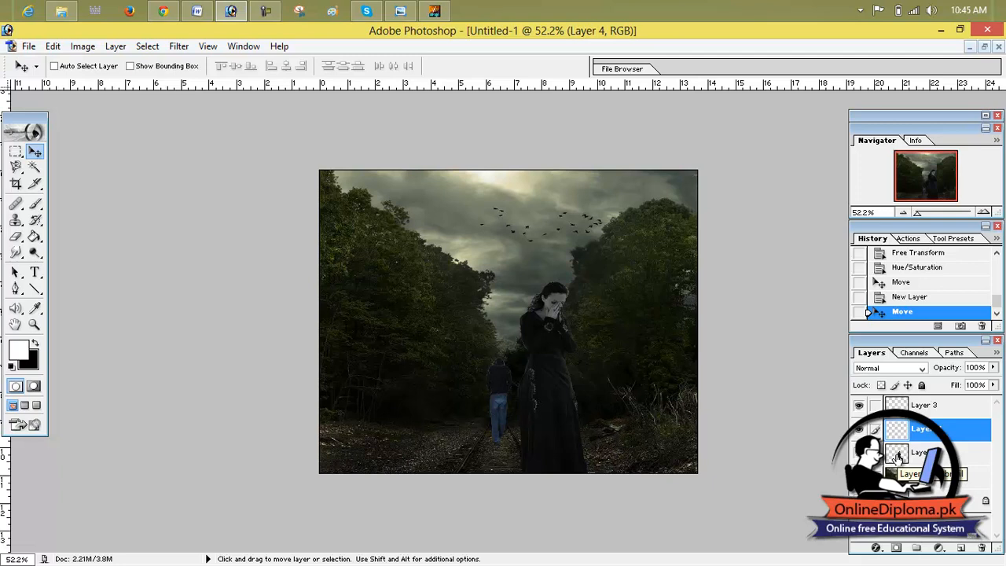
pyautogui.rightClick(911, 428)
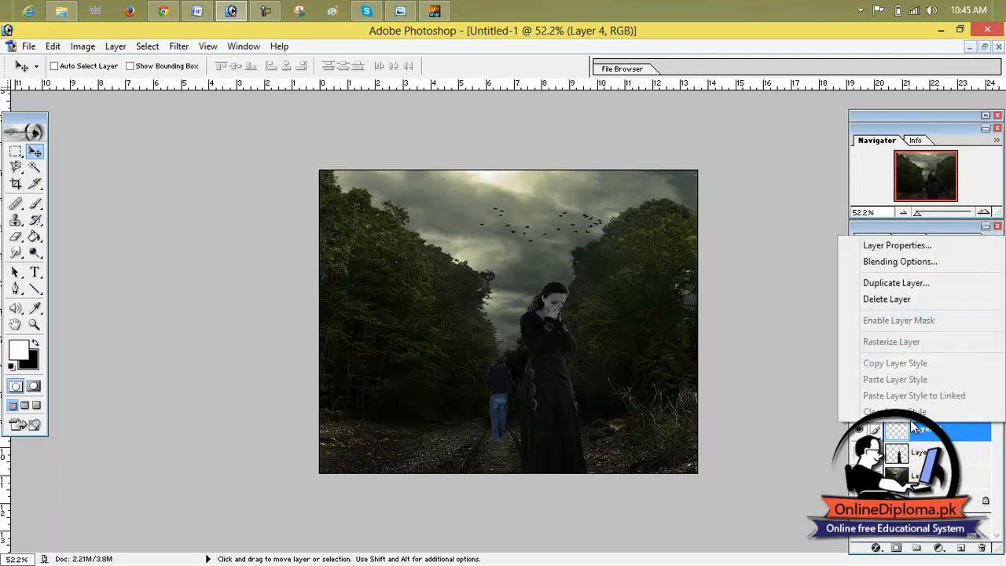
pyautogui.click(912, 300)
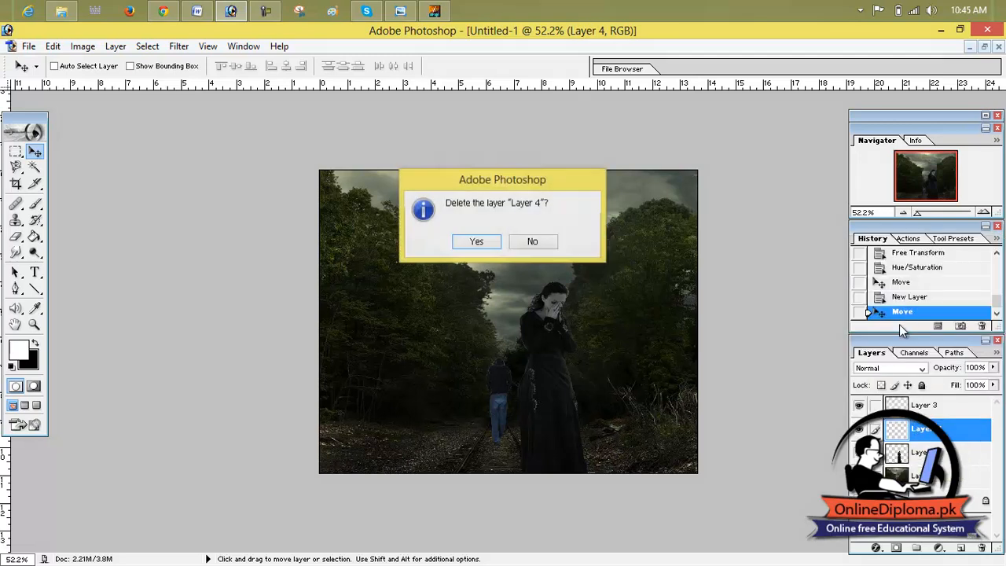
pyautogui.click(477, 244)
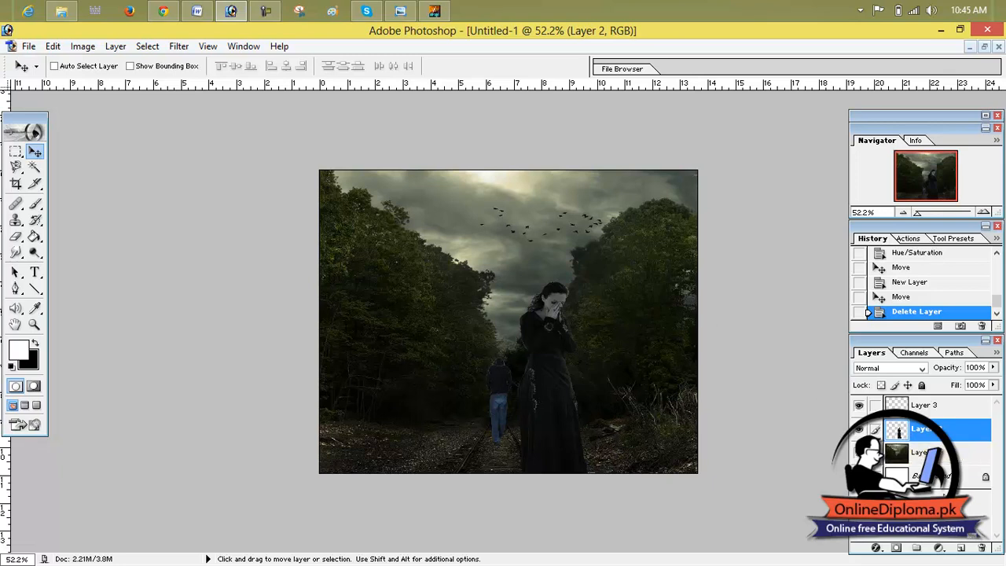
# Give the woman's layer a drop shadow at 42° angle with 82 px distance, 0% spread, 38 px size and 0% noise.
pyautogui.rightClick(900, 436)
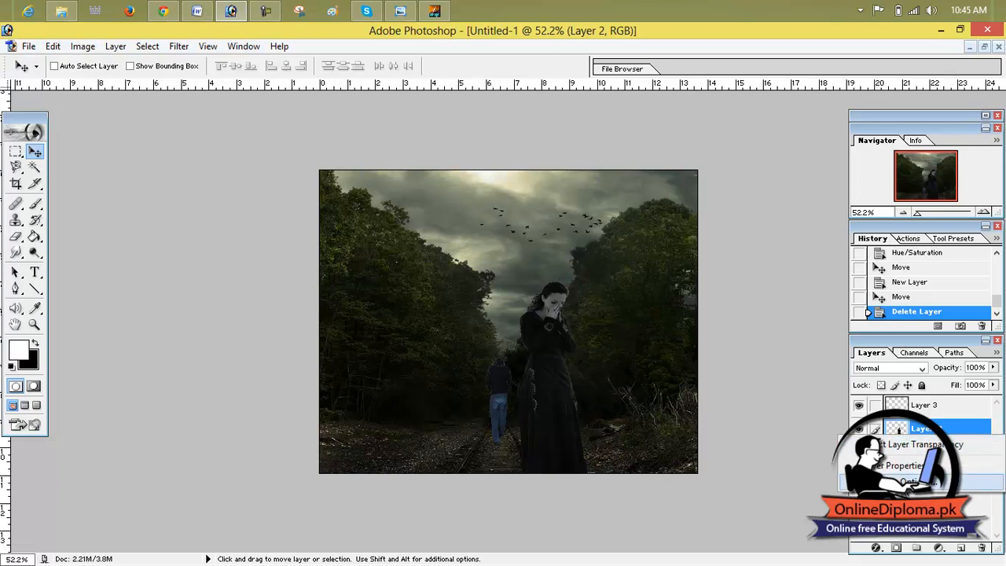
pyautogui.click(908, 481)
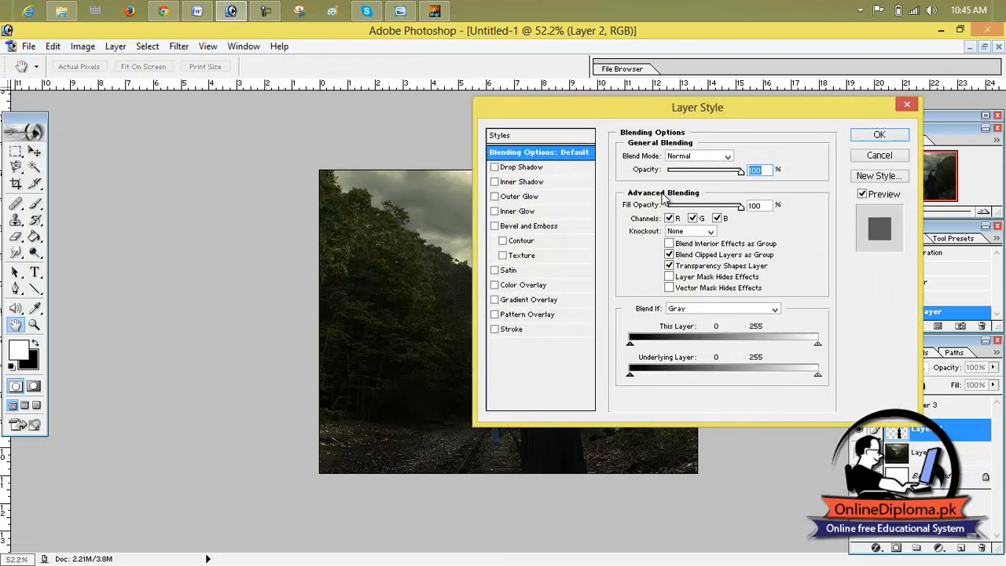
pyautogui.moveTo(627, 109); pyautogui.dragTo(784, 108)
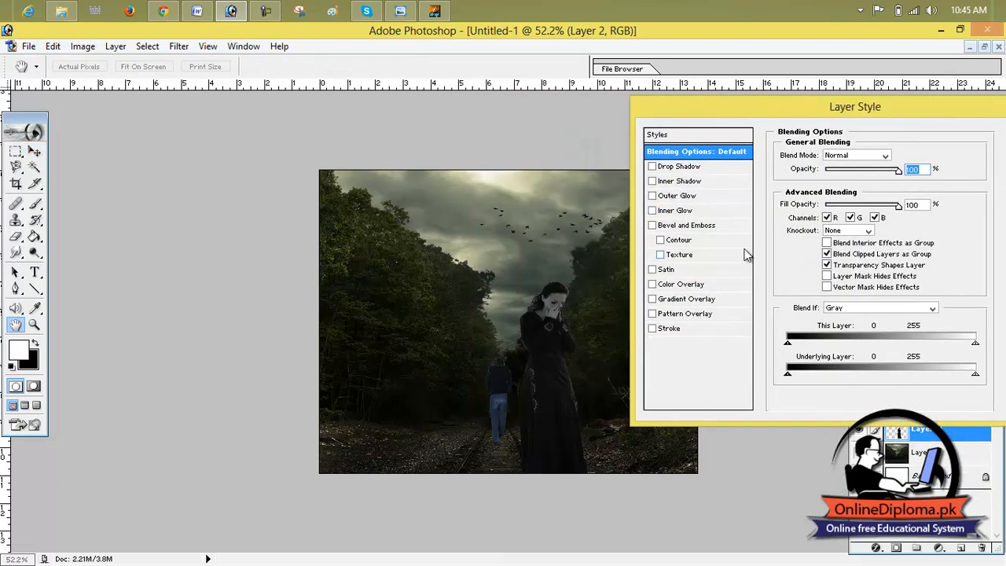
pyautogui.click(855, 231)
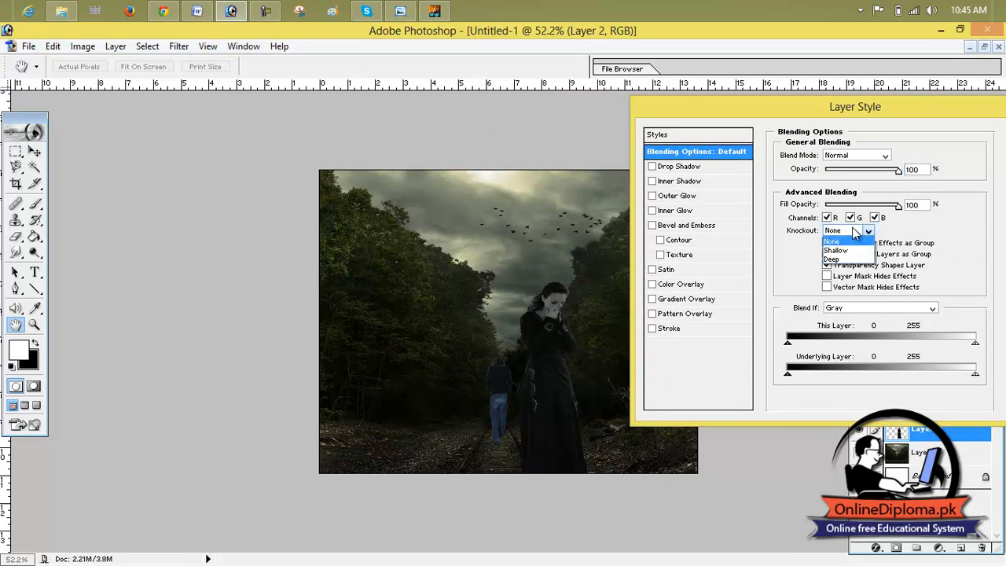
pyautogui.click(856, 231)
pyautogui.click(682, 165)
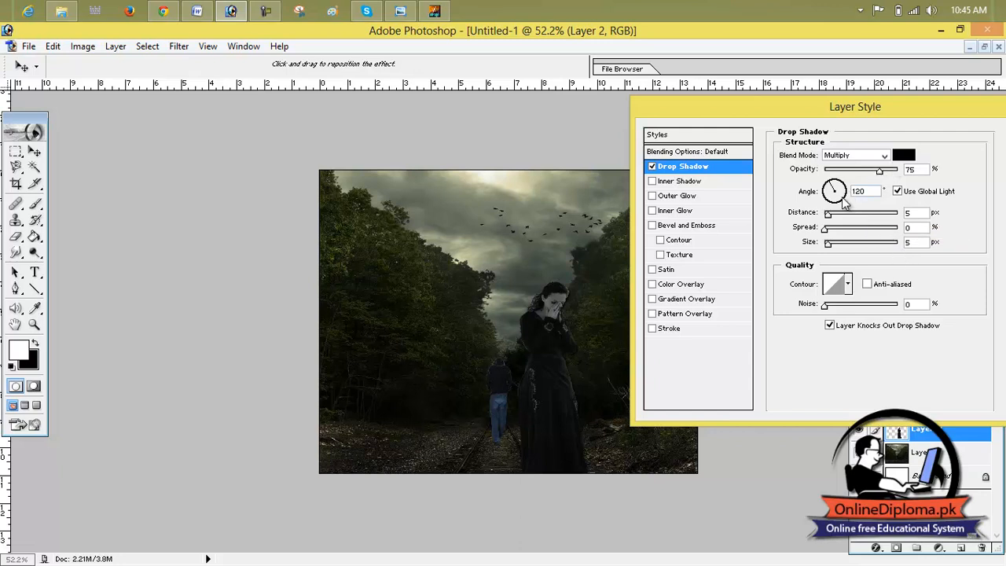
pyautogui.moveTo(829, 214); pyautogui.dragTo(841, 218)
pyautogui.moveTo(569, 303); pyautogui.dragTo(543, 322)
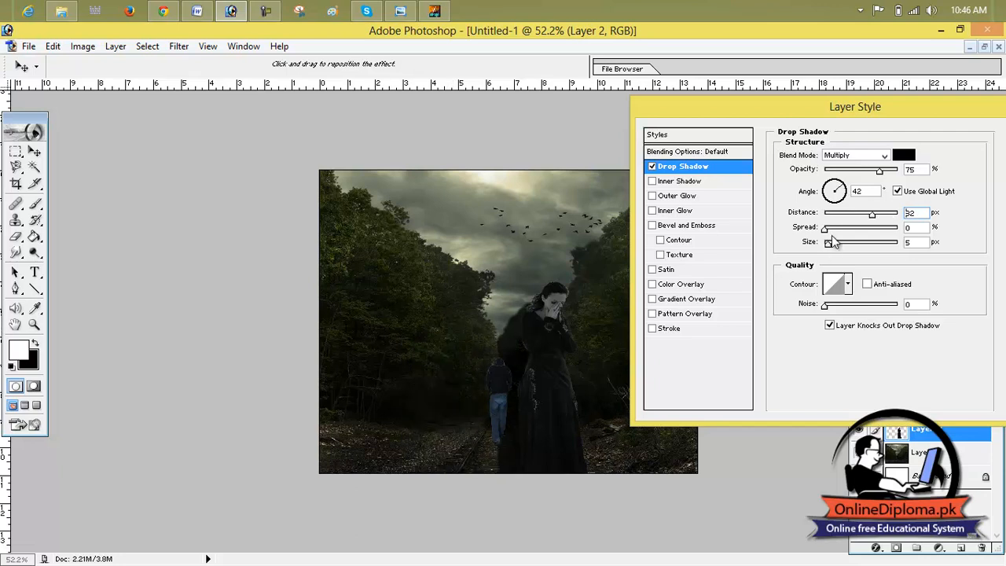
pyautogui.moveTo(826, 229); pyautogui.dragTo(836, 247)
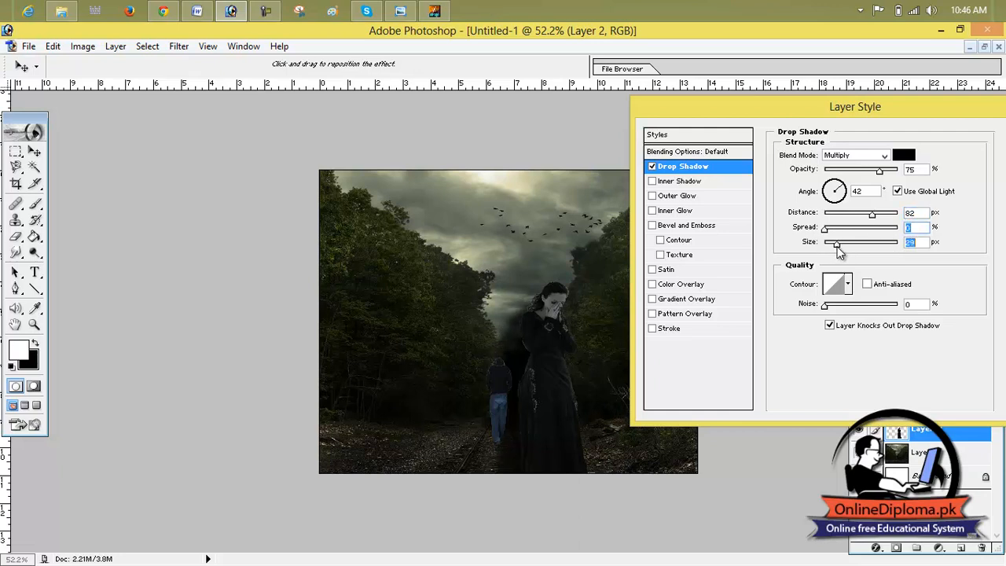
pyautogui.moveTo(825, 305)
pyautogui.mouseDown()
pyautogui.moveTo(858, 308)
pyautogui.moveTo(826, 308)
pyautogui.mouseUp()
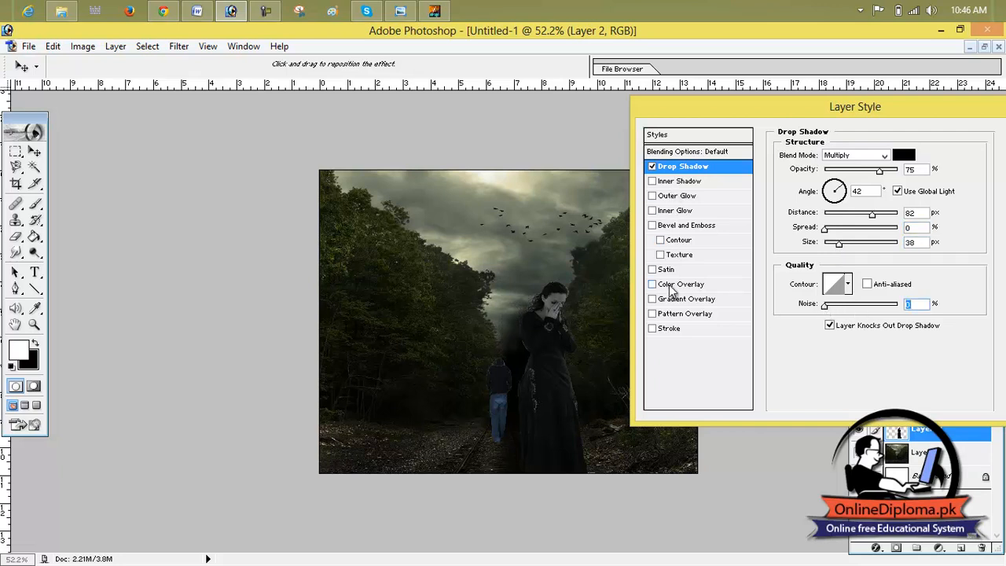
# Enable a black (000000) stroke on the woman's layer with 1 px size and 0% opacity.
pyautogui.click(669, 328)
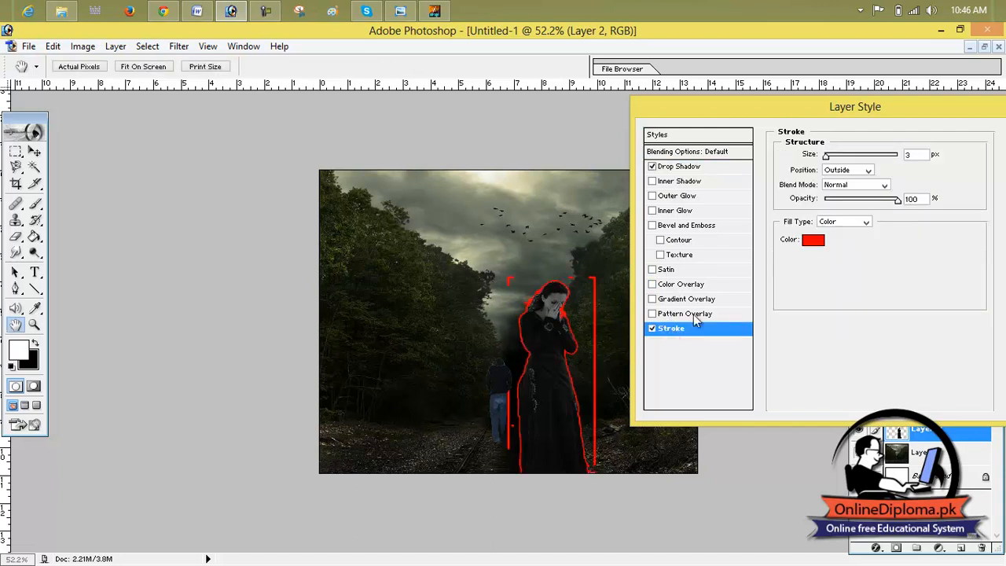
pyautogui.click(813, 240)
pyautogui.write('0')
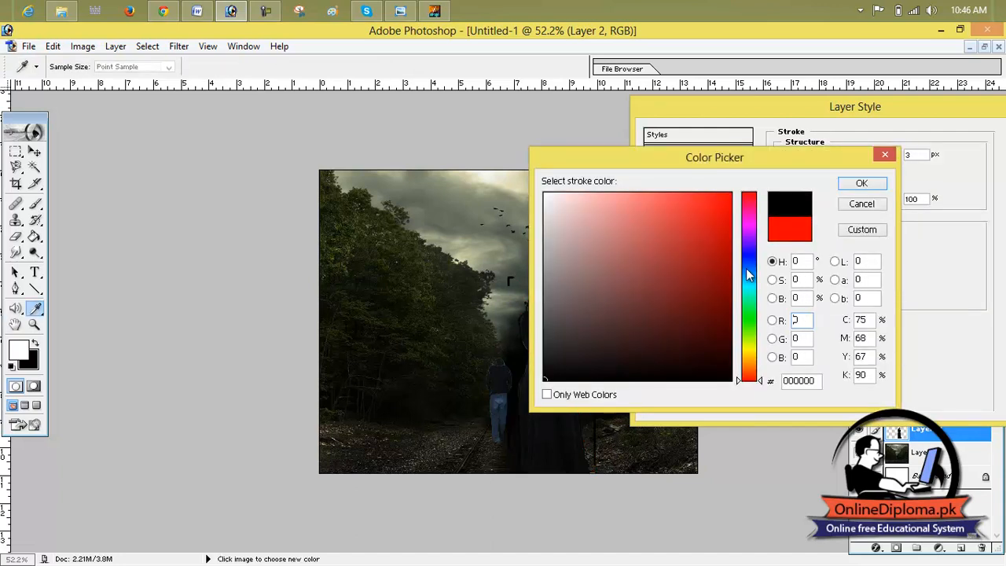
pyautogui.click(861, 183)
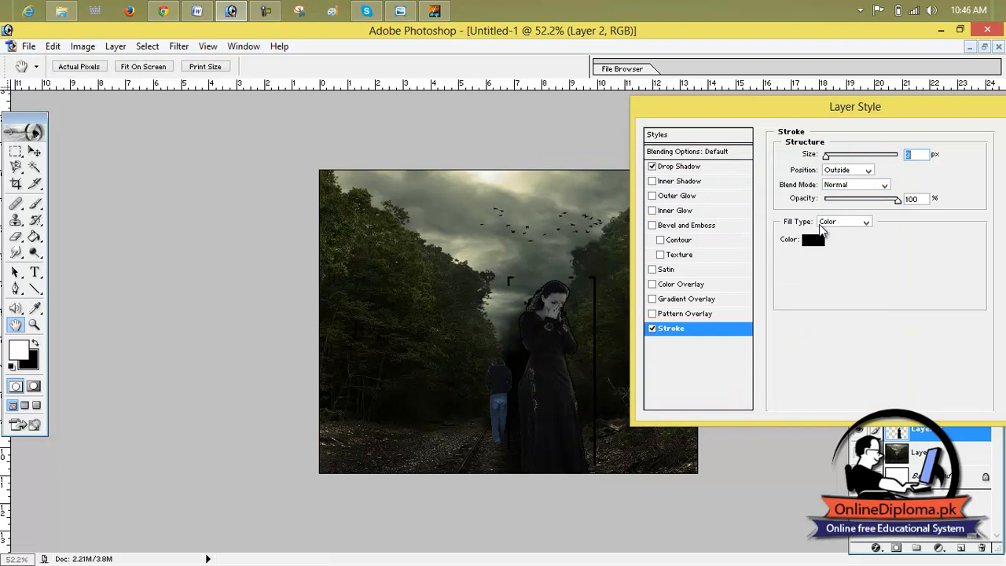
pyautogui.moveTo(826, 155)
pyautogui.mouseDown()
pyautogui.moveTo(886, 155)
pyautogui.moveTo(785, 161)
pyautogui.mouseUp()
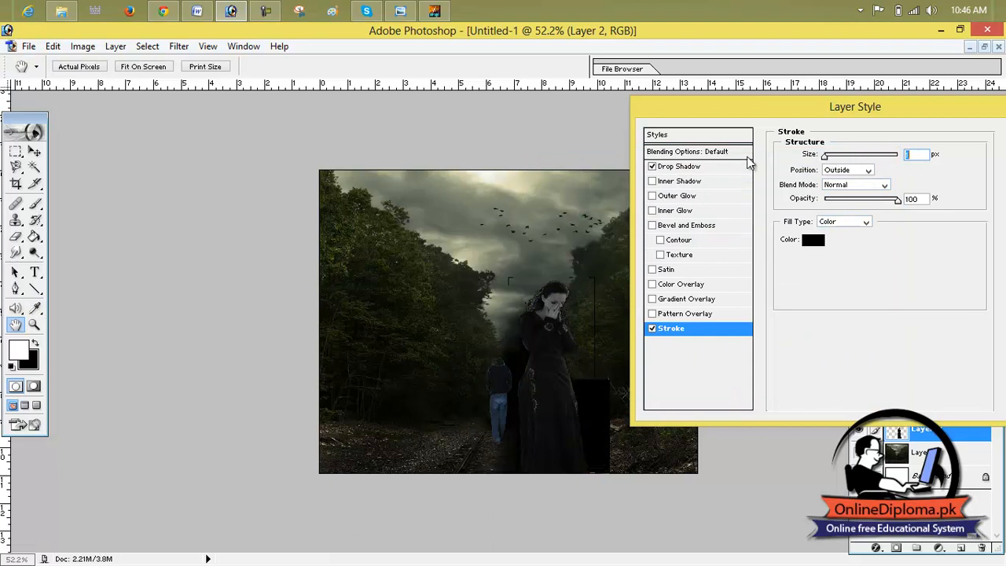
pyautogui.moveTo(899, 201); pyautogui.dragTo(753, 208)
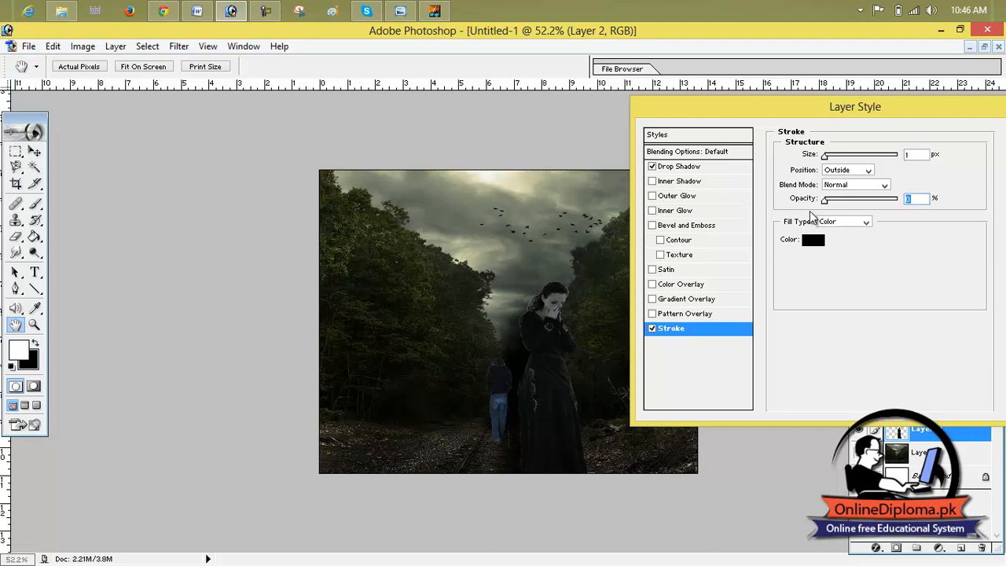
# Enable an inner shadow on the woman's layer with 39% opacity, 172° angle, 40% choke and 0 px size.
pyautogui.click(680, 183)
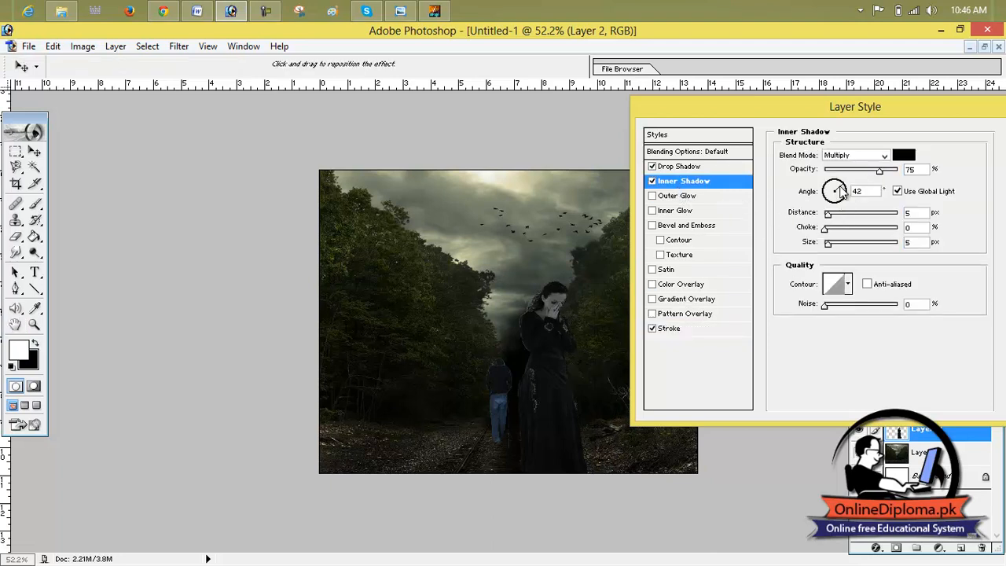
pyautogui.moveTo(841, 191)
pyautogui.mouseDown()
pyautogui.moveTo(824, 186)
pyautogui.moveTo(830, 193)
pyautogui.mouseUp()
pyautogui.moveTo(879, 170); pyautogui.dragTo(854, 173)
pyautogui.moveTo(828, 229)
pyautogui.mouseDown()
pyautogui.moveTo(857, 236)
pyautogui.moveTo(833, 248)
pyautogui.moveTo(861, 250)
pyautogui.moveTo(798, 250)
pyautogui.mouseUp()
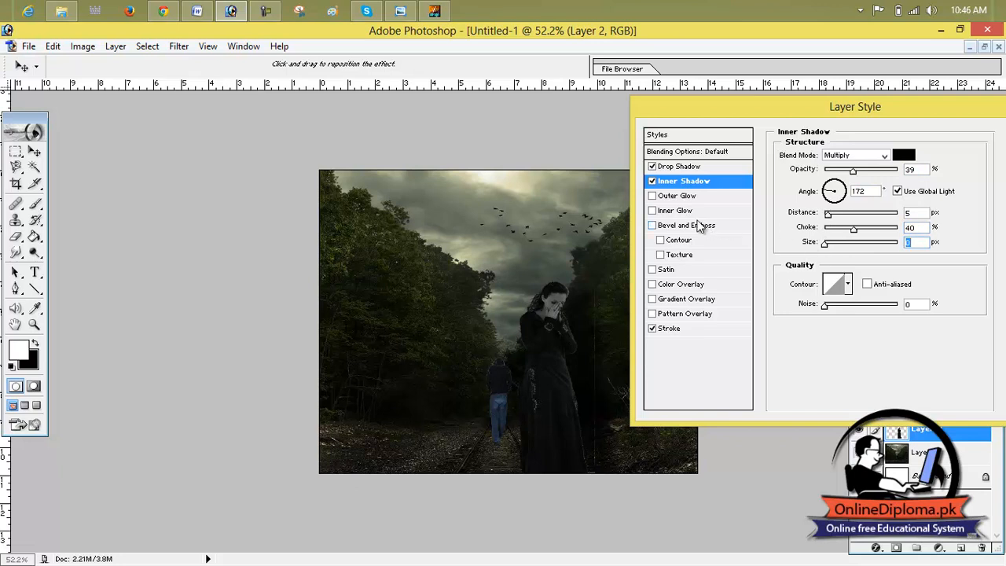
# Enable Outer Glow, Inner Glow and Bevel and Emboss on the woman's layer.
pyautogui.click(681, 196)
pyautogui.click(681, 211)
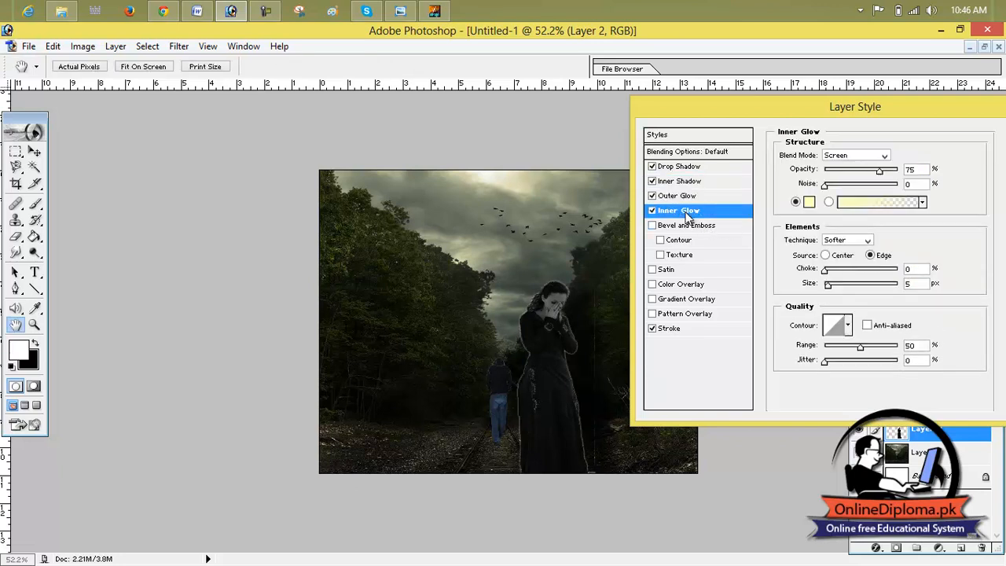
pyautogui.click(687, 225)
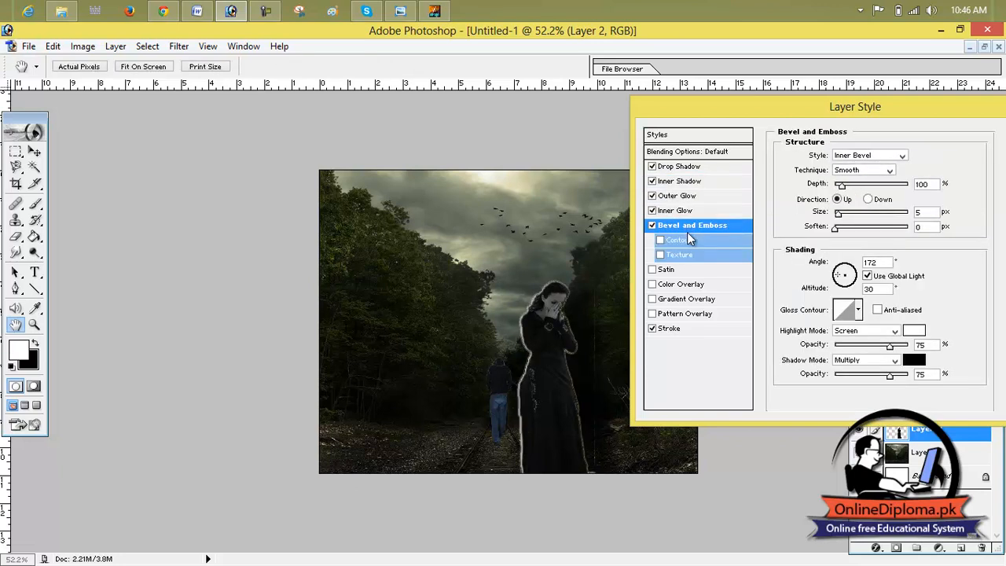
# Try Satin and a red Color Overlay on the woman's layer and discard the pending layer style changes.
pyautogui.click(695, 267)
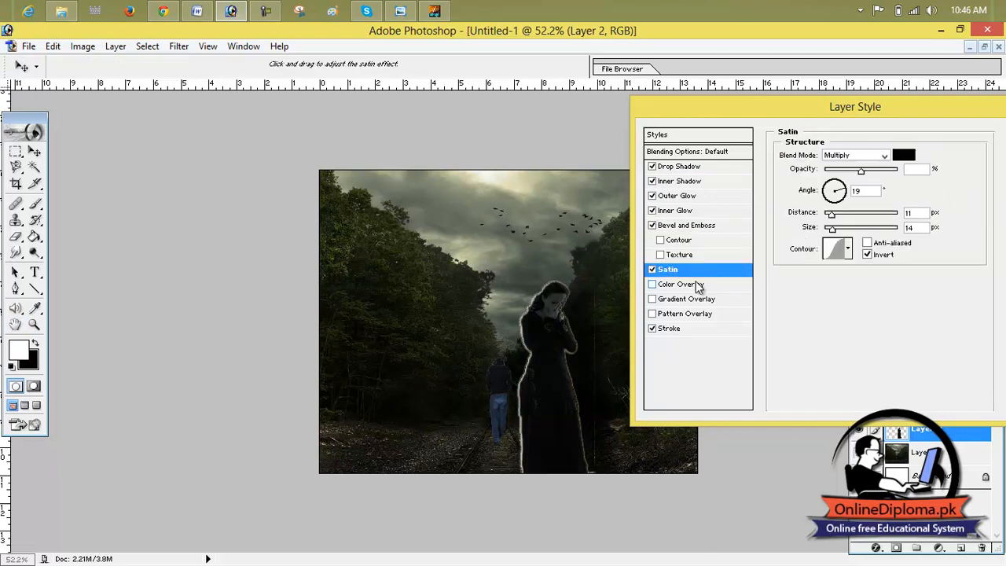
pyautogui.click(697, 284)
pyautogui.moveTo(989, 106); pyautogui.dragTo(870, 110)
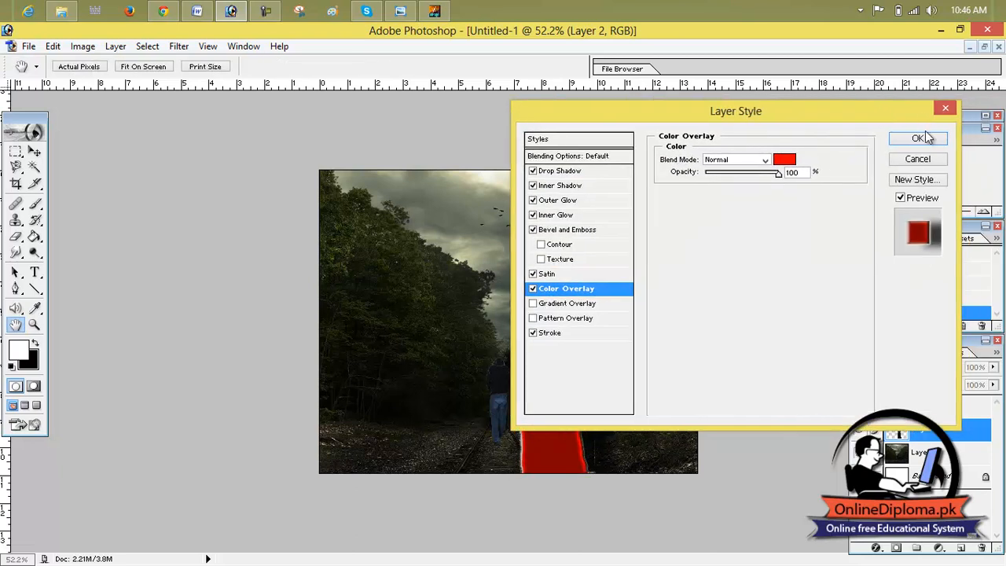
pyautogui.click(946, 109)
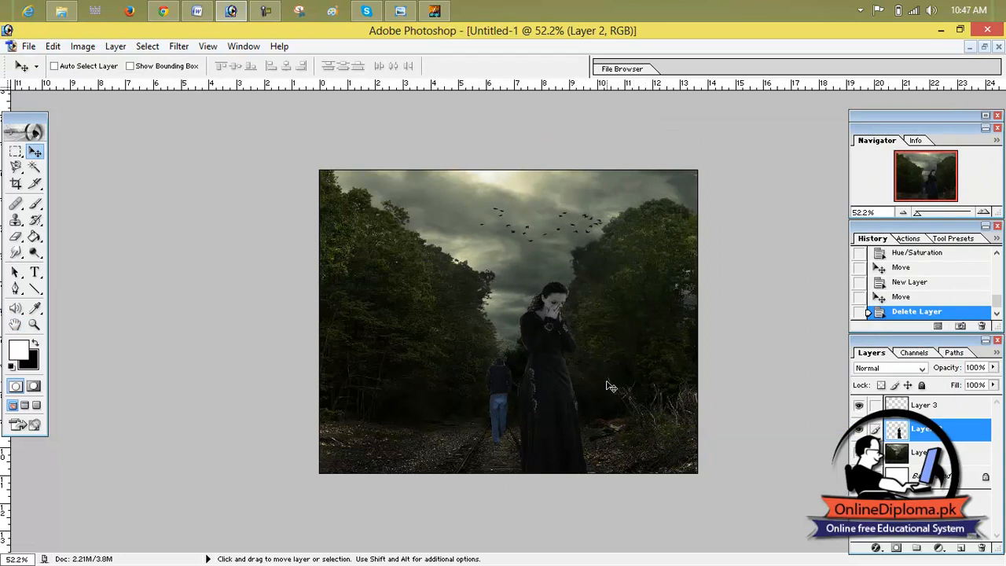
pyautogui.hotkey('ctrl', '0')
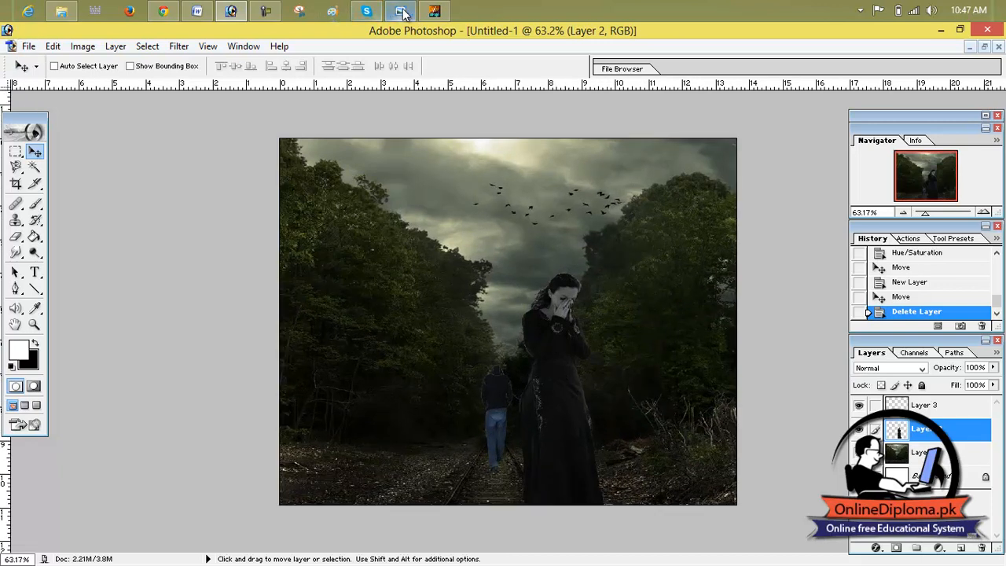
# Switch to InPage and export page 1 of the Urdu poetry to the desktop as an Encapsulated PostScript file named po.
pyautogui.click(434, 11)
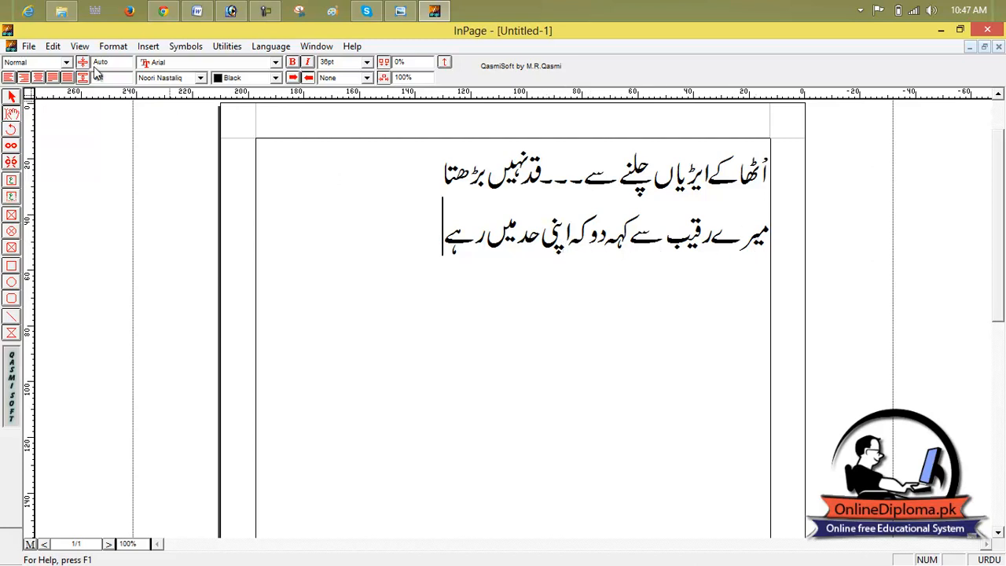
pyautogui.click(30, 47)
pyautogui.moveTo(28, 47)
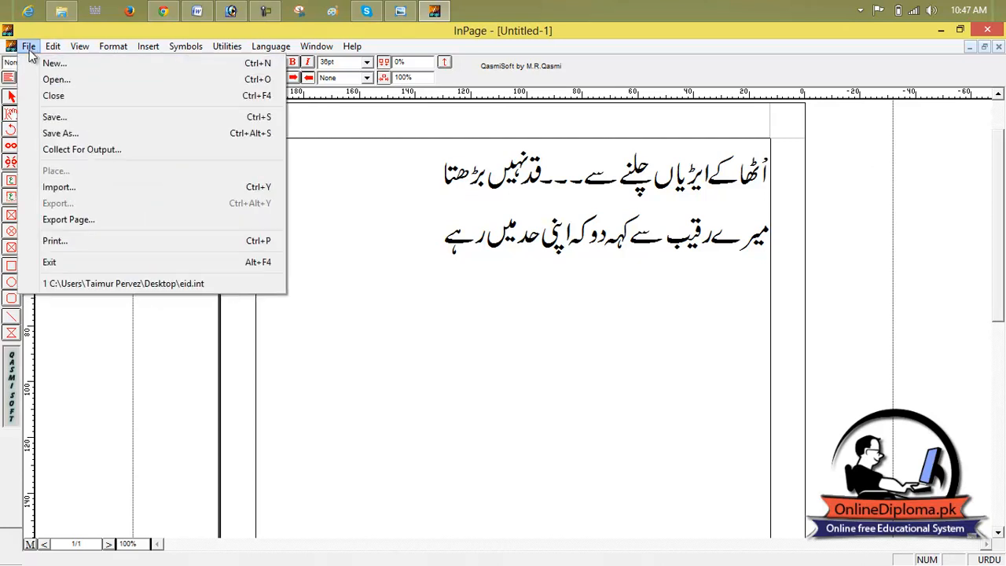
pyautogui.click(86, 219)
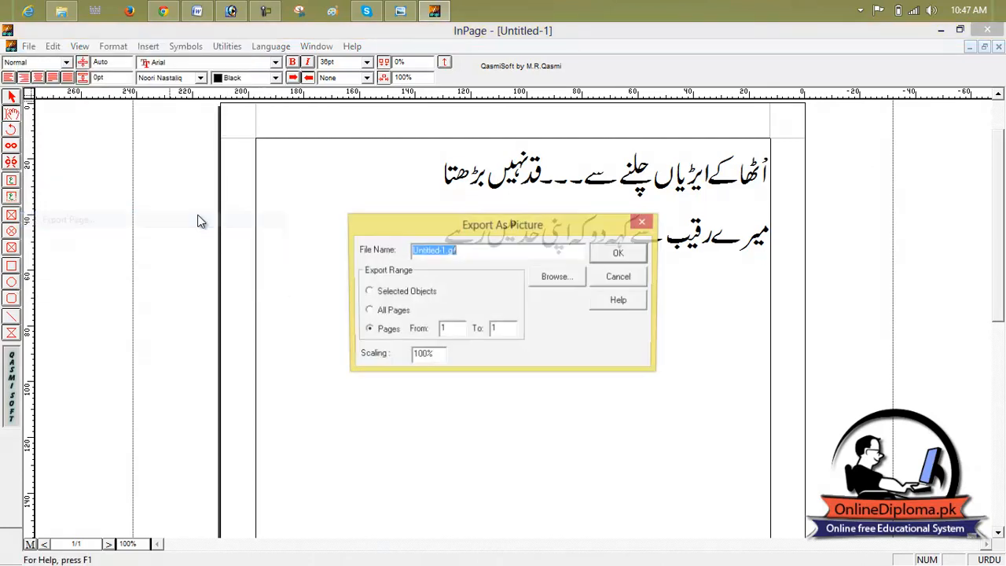
pyautogui.click(572, 285)
pyautogui.click(463, 379)
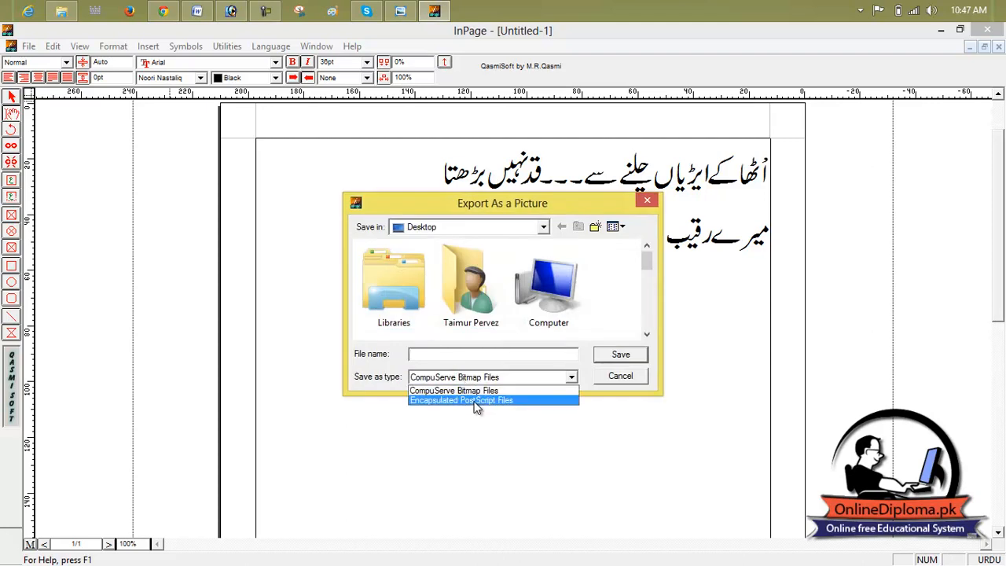
pyautogui.click(476, 401)
pyautogui.click(512, 355)
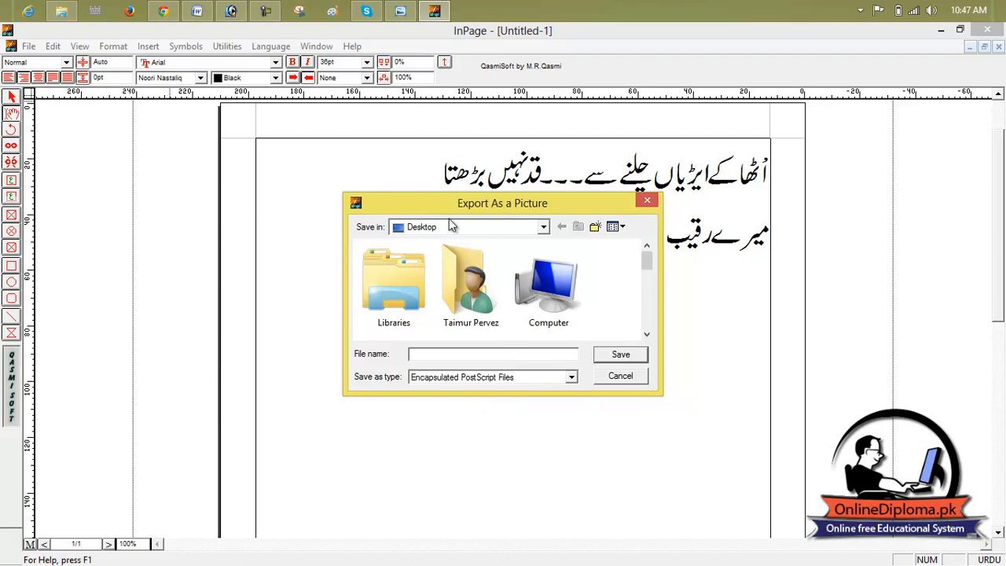
pyautogui.write('po')
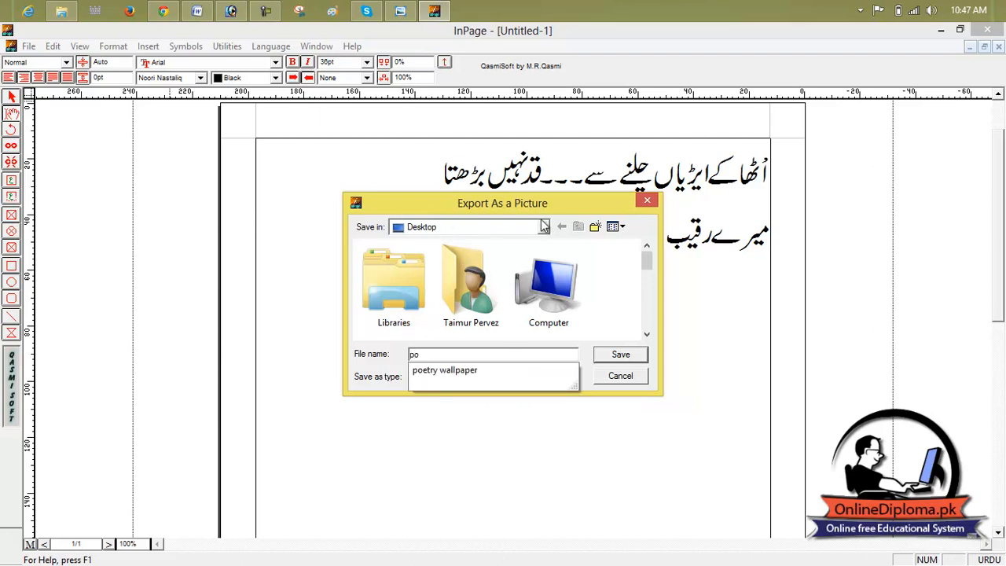
pyautogui.click(617, 356)
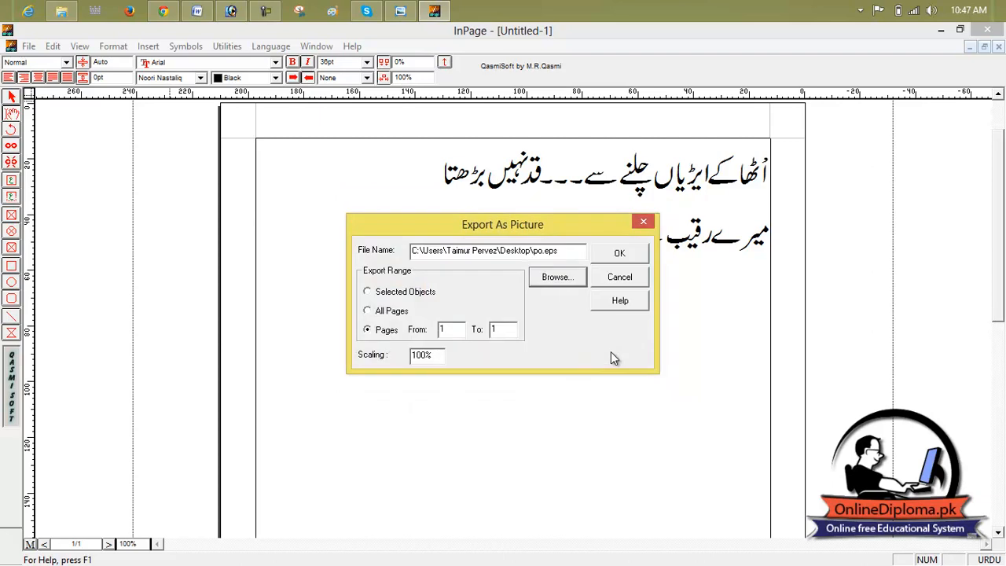
pyautogui.click(618, 252)
# Open po.eps from the desktop in Photoshop, rasterized at 300 pixels/inch in CMYK Color mode.
pyautogui.click(941, 30)
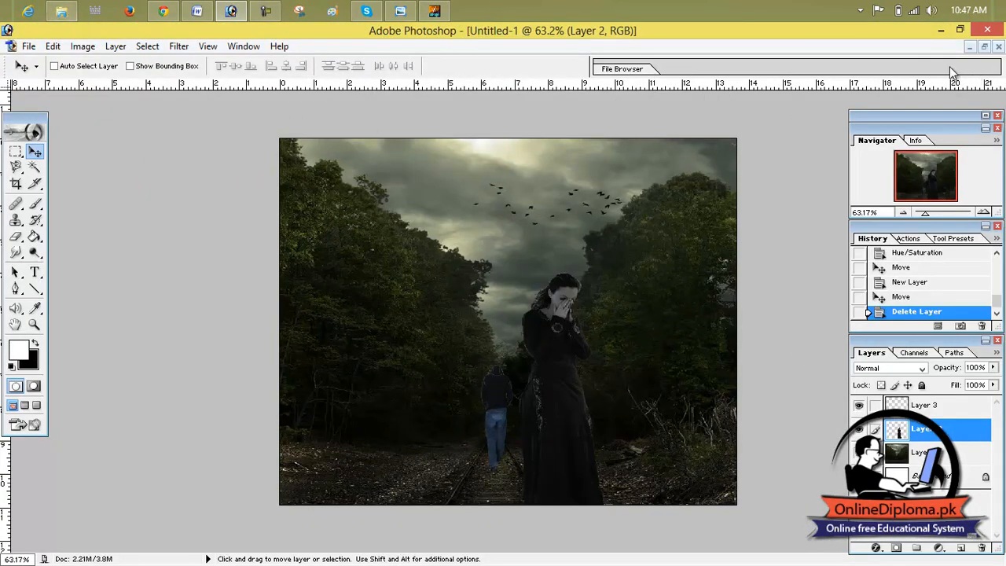
pyautogui.click(940, 31)
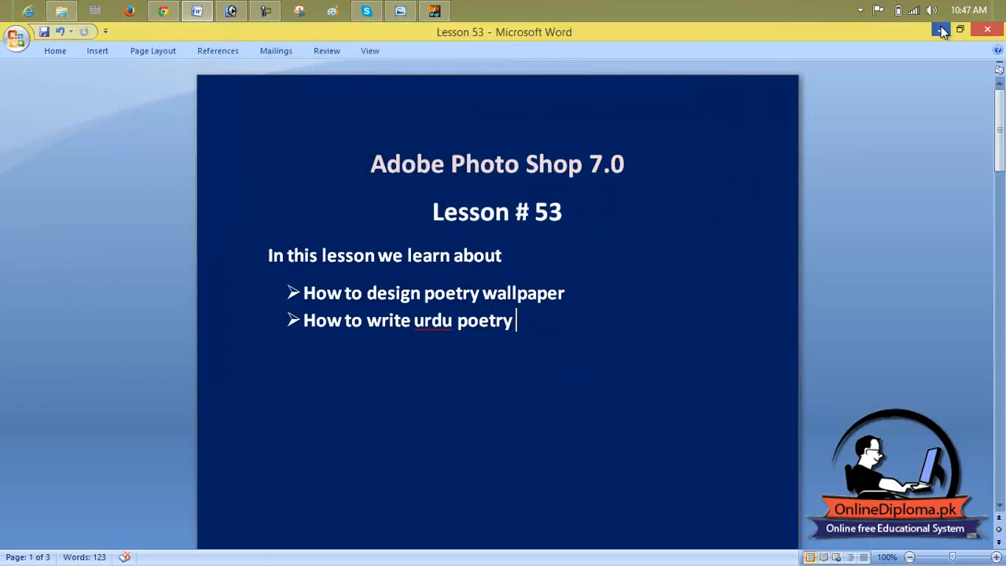
pyautogui.click(944, 32)
pyautogui.click(191, 179)
pyautogui.moveTo(196, 174); pyautogui.dragTo(265, 189)
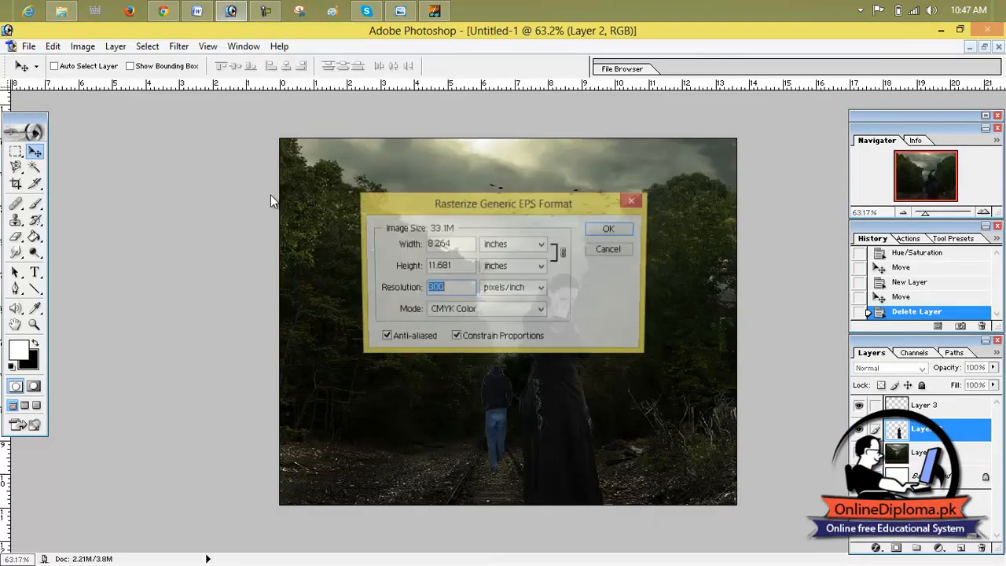
pyautogui.click(609, 233)
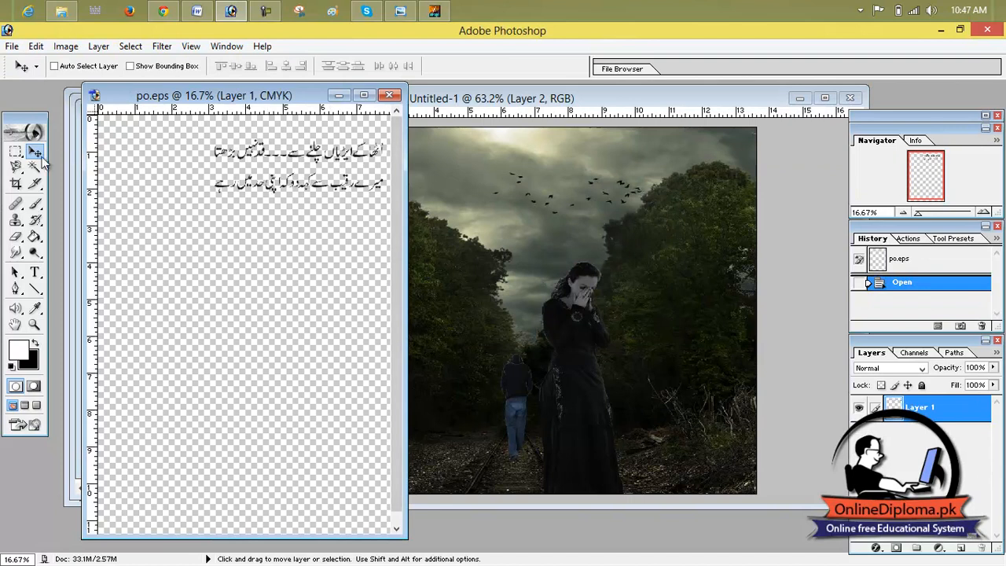
# Copy the poetry layer from po.eps into the maximized Untitled-1 wallpaper and move it up over the sky.
pyautogui.moveTo(313, 198); pyautogui.dragTo(551, 270)
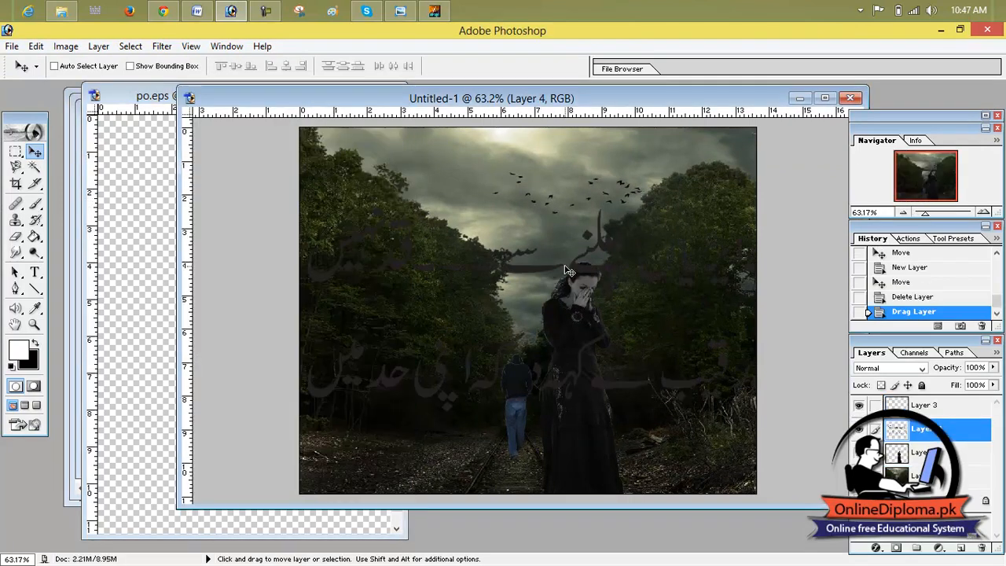
pyautogui.click(825, 97)
pyautogui.moveTo(593, 265); pyautogui.dragTo(583, 191)
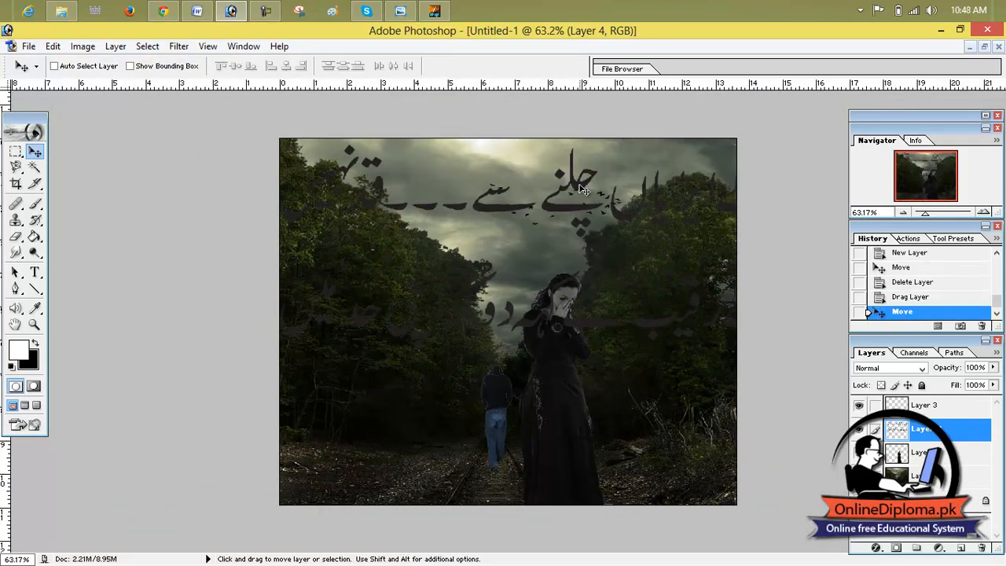
# Scale the poetry layer to about 52% width and 53% height and place it across the upper sky.
pyautogui.hotkey('ctrl', 't')
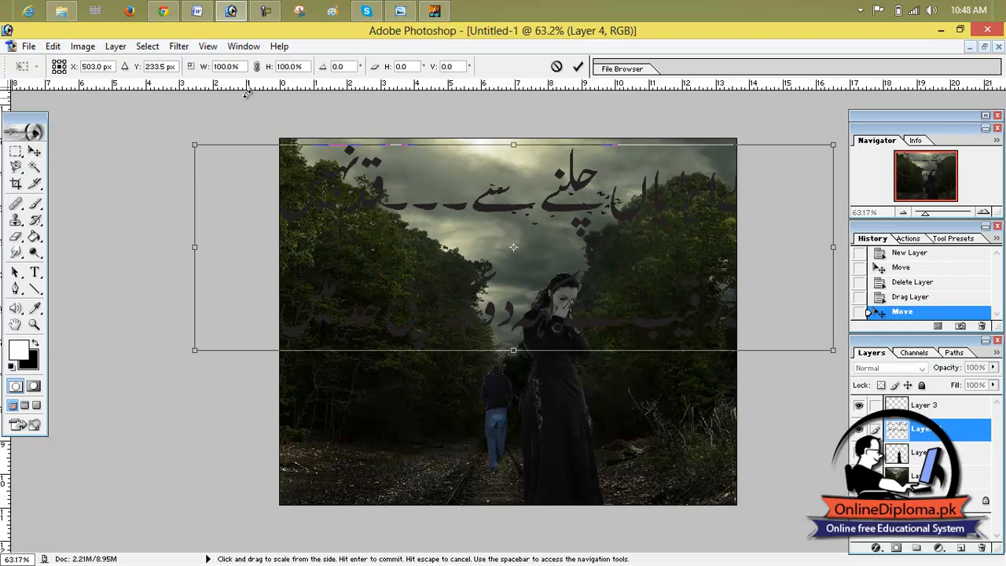
pyautogui.moveTo(228, 155); pyautogui.dragTo(467, 225)
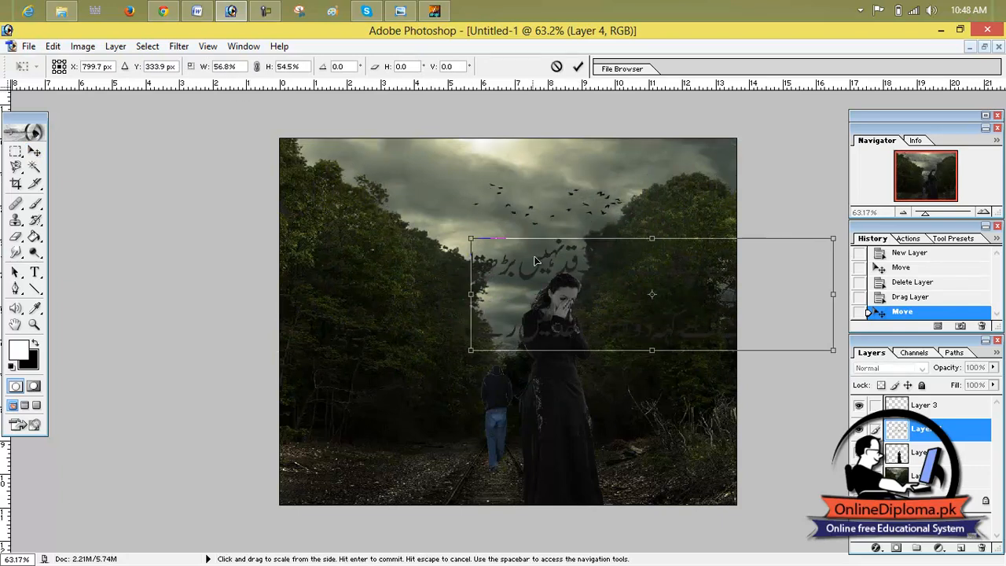
pyautogui.moveTo(536, 260); pyautogui.dragTo(374, 176)
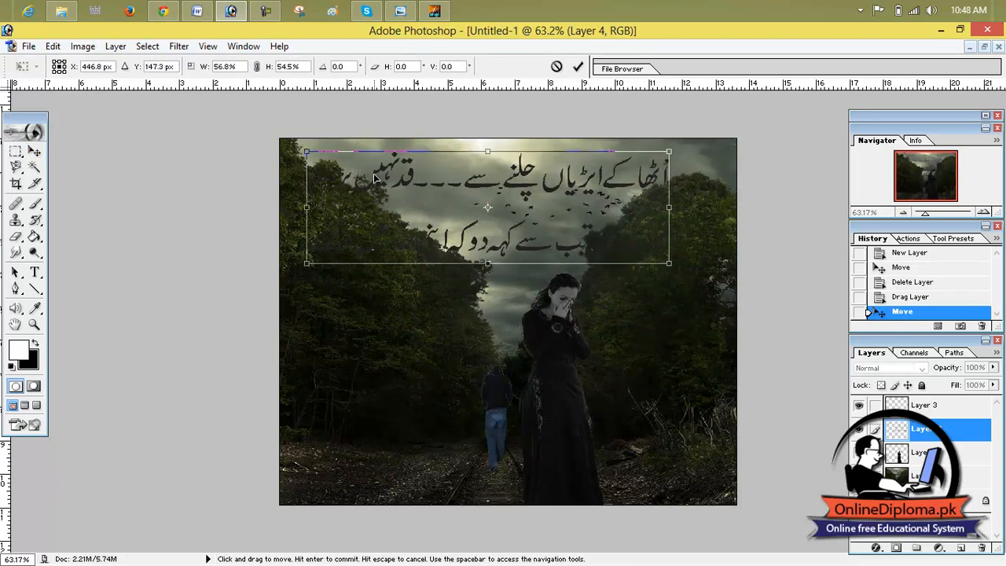
pyautogui.moveTo(672, 149); pyautogui.dragTo(642, 154)
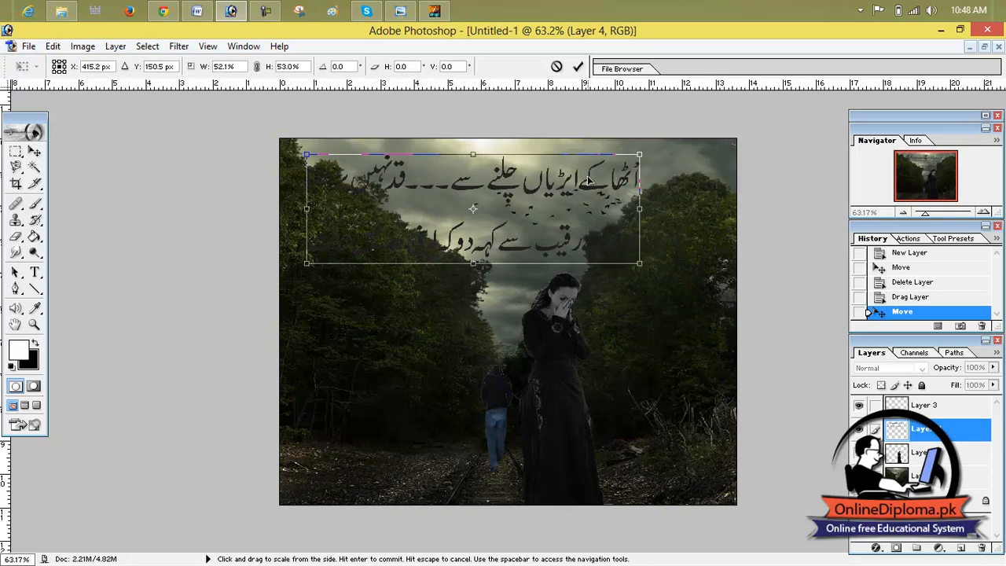
pyautogui.click(578, 67)
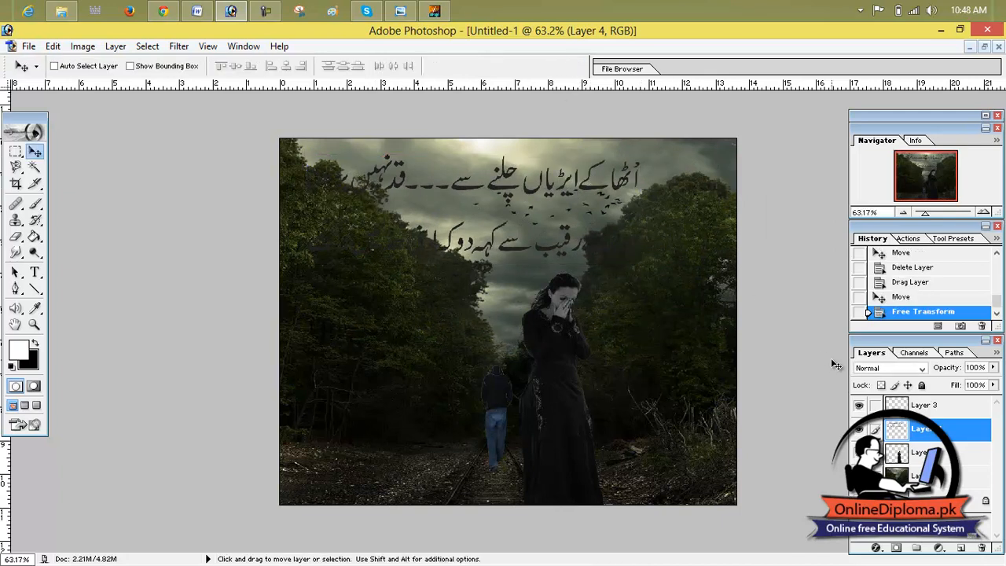
# Fill the poetry lettering with a muted dark red foreground colour using the layer's loaded selection, and deselect it.
pyautogui.keyDown('ctrl'); pyautogui.click(896, 427); pyautogui.keyUp('ctrl')
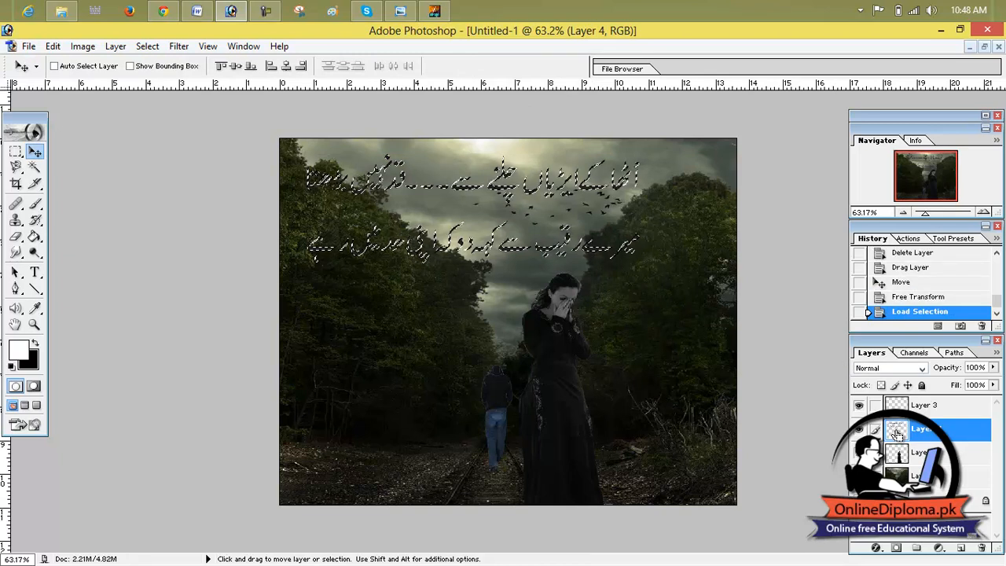
pyautogui.click(35, 308)
pyautogui.click(18, 348)
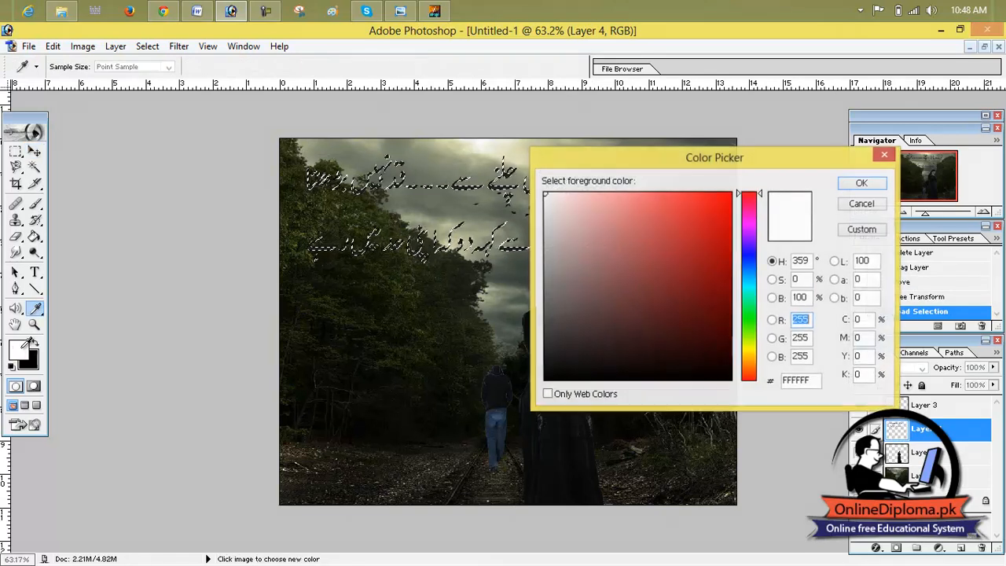
pyautogui.click(706, 214)
pyautogui.click(729, 198)
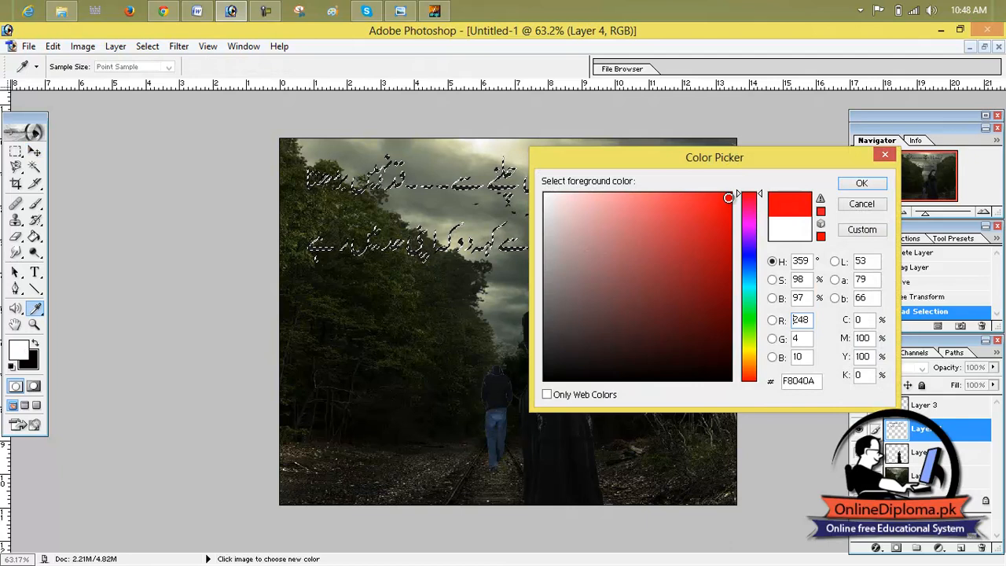
pyautogui.click(710, 221)
pyautogui.moveTo(709, 222); pyautogui.dragTo(647, 287)
pyautogui.click(862, 182)
pyautogui.press('v')
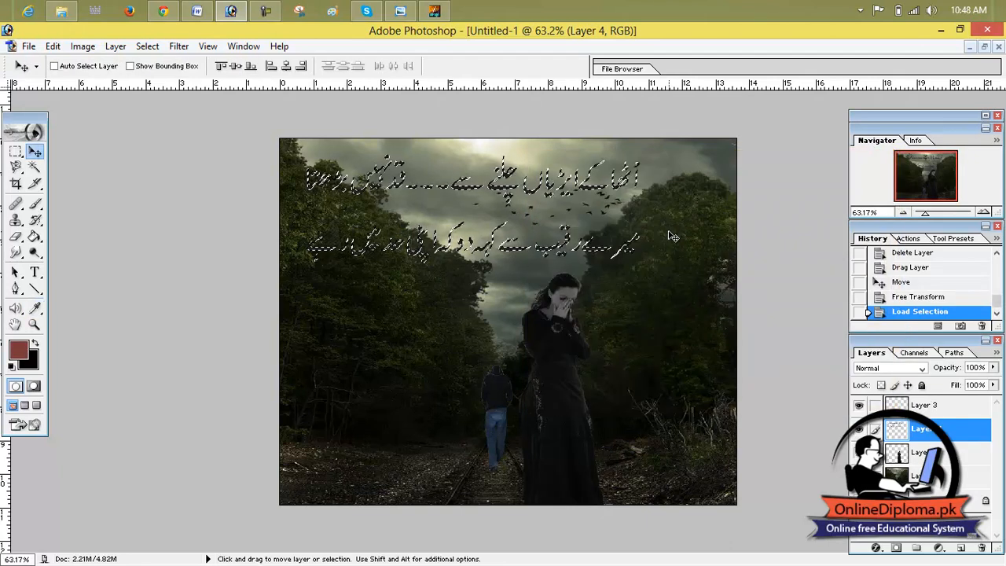
pyautogui.hotkey('alt', 'BackSpace')
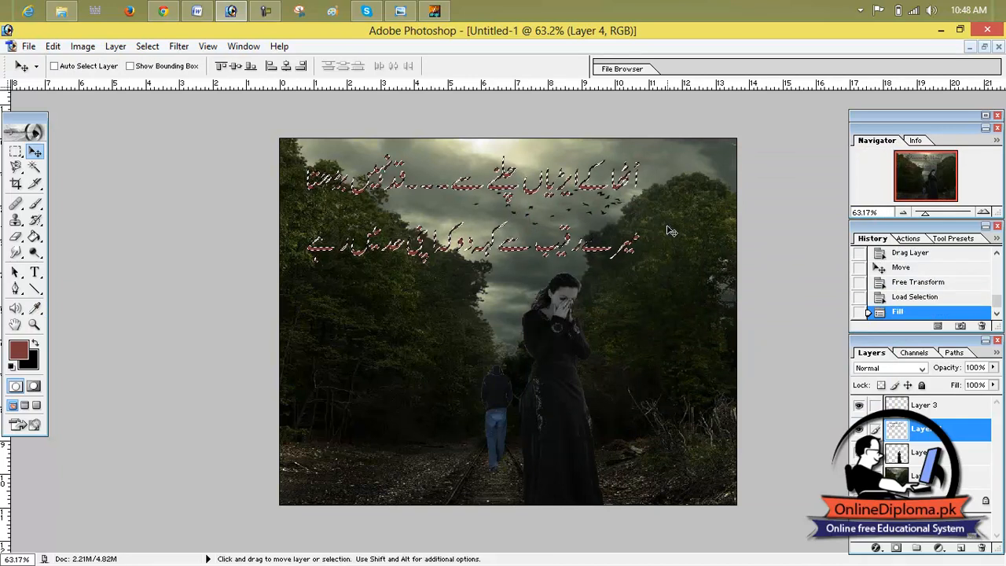
pyautogui.hotkey('ctrl', 'd')
# Move the poetry over the lower half of the wallpaper and place its layer above Layer 3.
pyautogui.moveTo(561, 192); pyautogui.dragTo(593, 415)
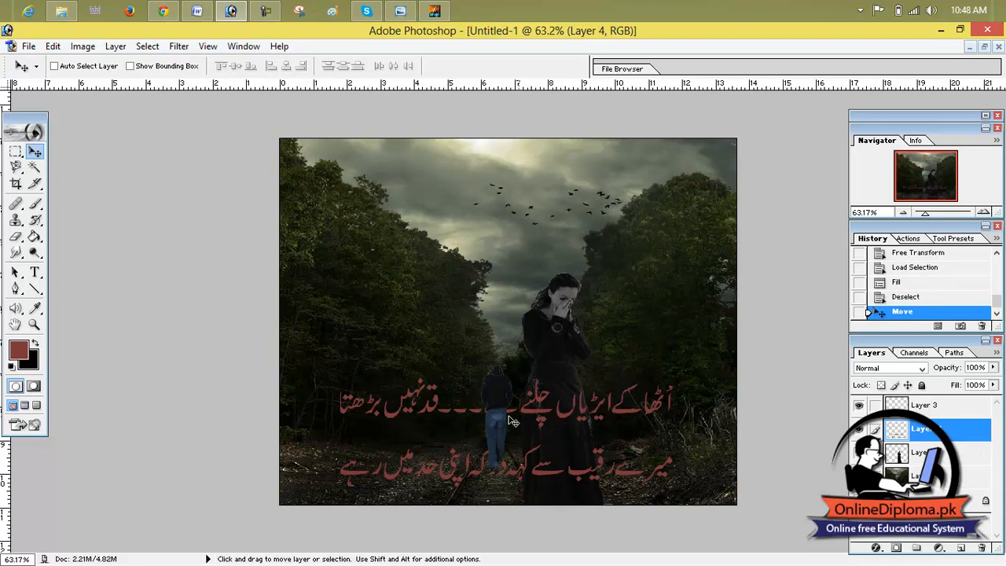
pyautogui.moveTo(900, 434); pyautogui.dragTo(902, 409)
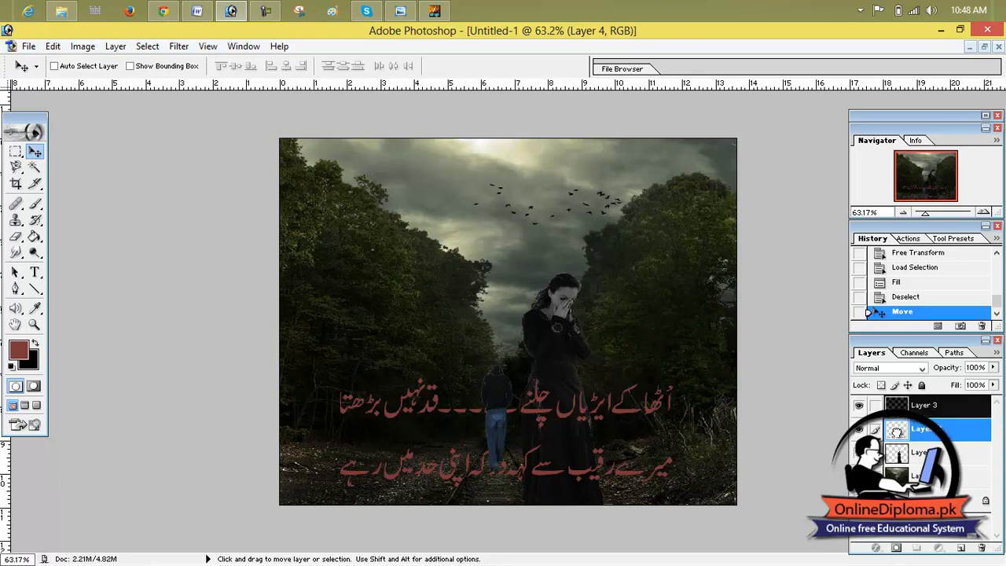
pyautogui.moveTo(897, 431); pyautogui.dragTo(900, 407)
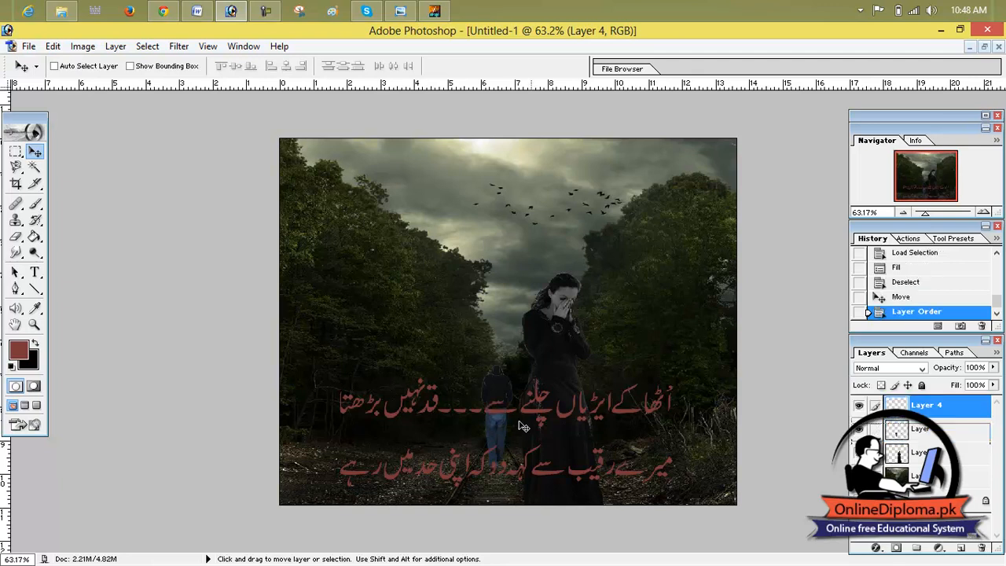
pyautogui.moveTo(540, 418); pyautogui.dragTo(538, 381)
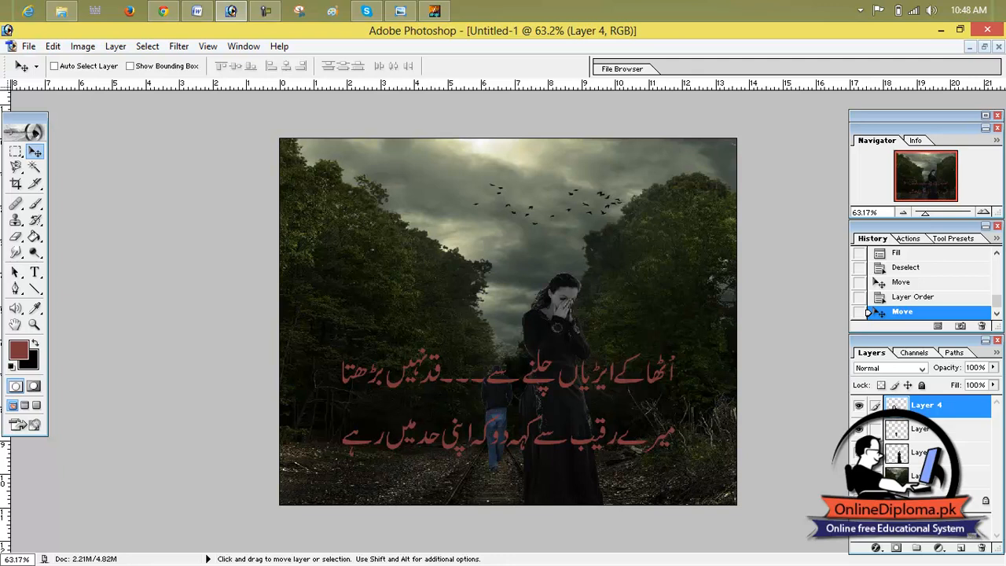
# Delete the red poetry layer from the wallpaper.
pyautogui.click(982, 548)
pyautogui.click(477, 242)
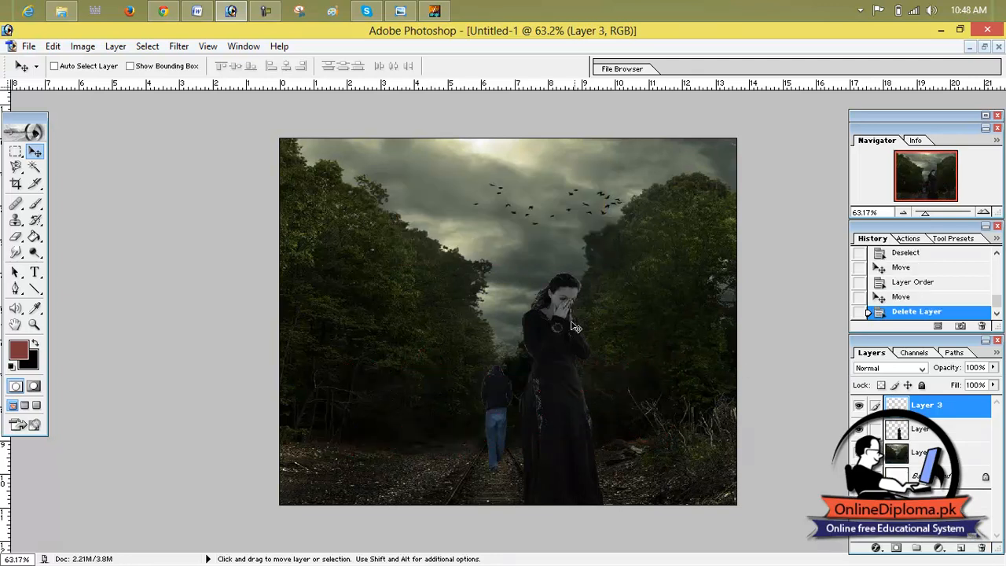
# In po.eps, marquee-select the second verse line, shift it up and left closer to the first, deselect, and move both lines inward.
pyautogui.click(970, 47)
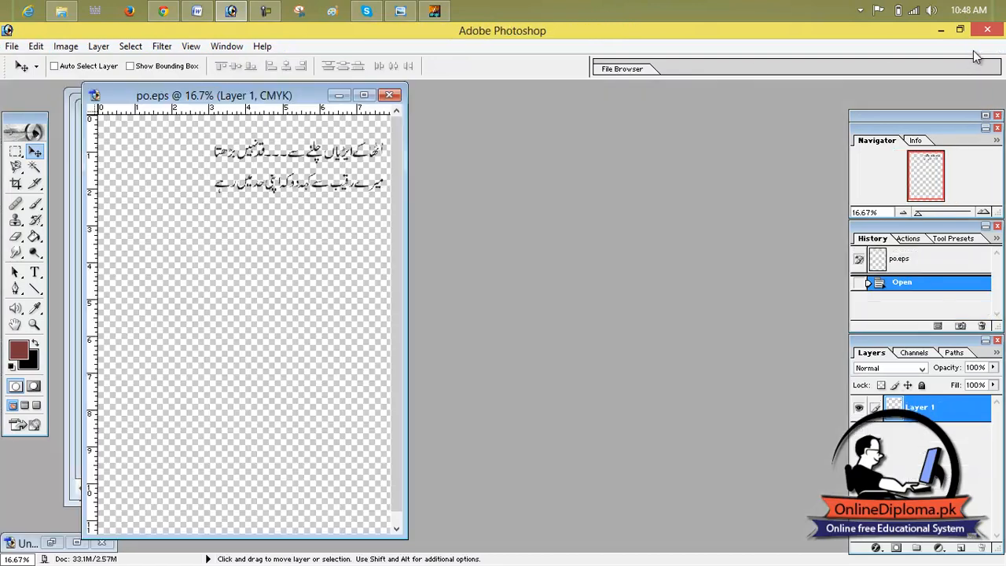
pyautogui.click(368, 97)
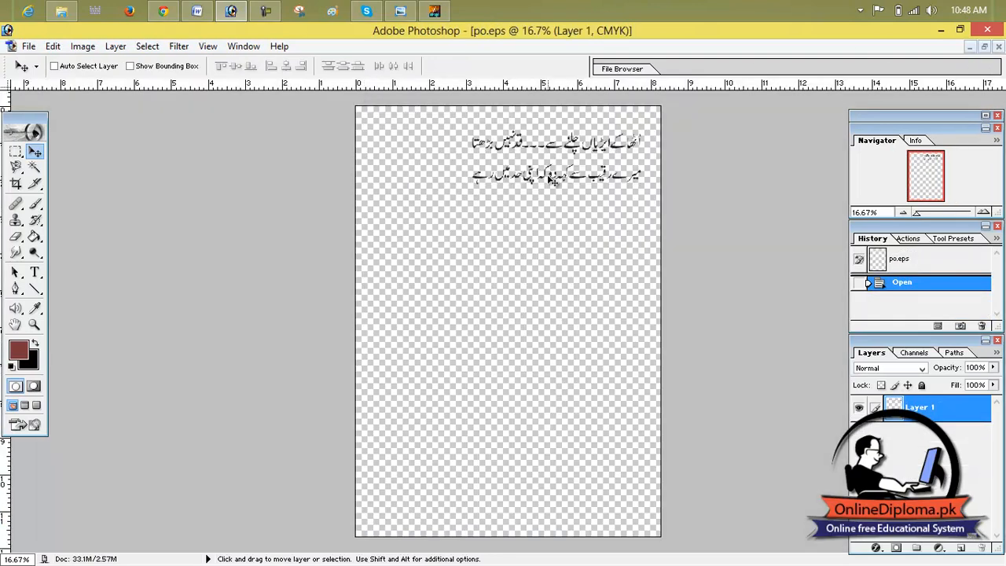
pyautogui.scroll(-5, 558, 160)
pyautogui.scroll(6, 552, 156)
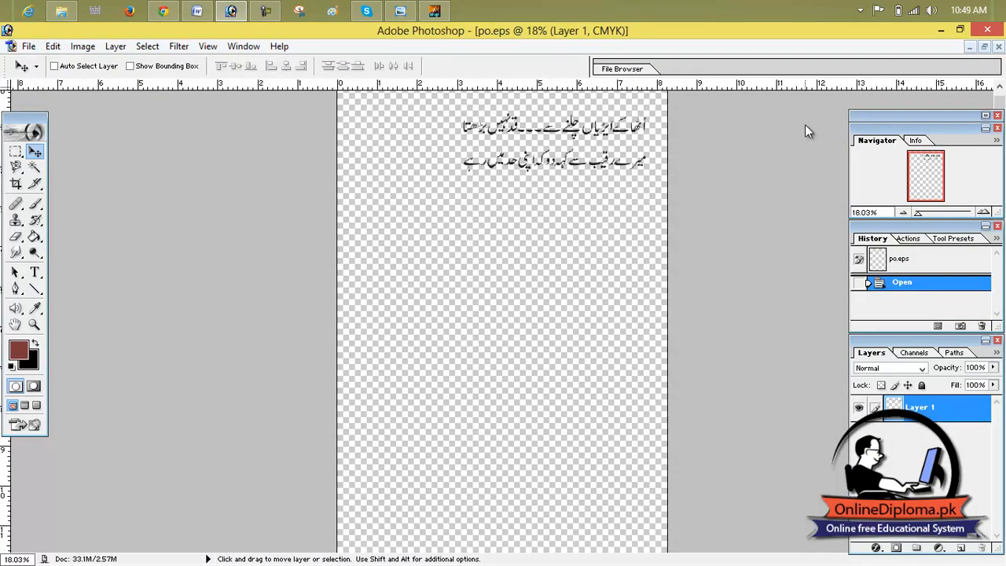
pyautogui.click(16, 151)
pyautogui.moveTo(457, 148); pyautogui.dragTo(652, 182)
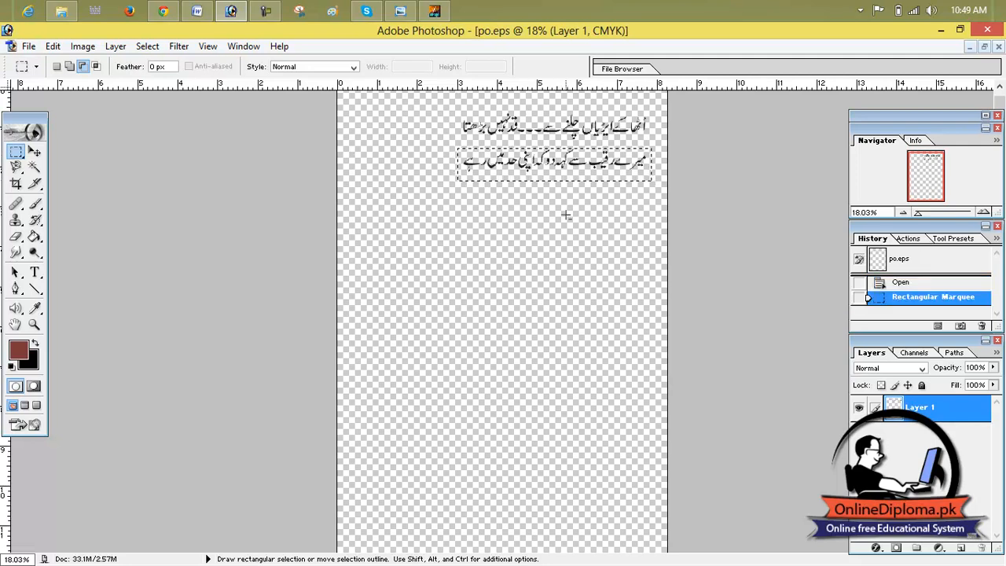
pyautogui.click(34, 151)
pyautogui.moveTo(503, 163)
pyautogui.mouseDown()
pyautogui.moveTo(503, 151)
pyautogui.moveTo(488, 154)
pyautogui.mouseUp()
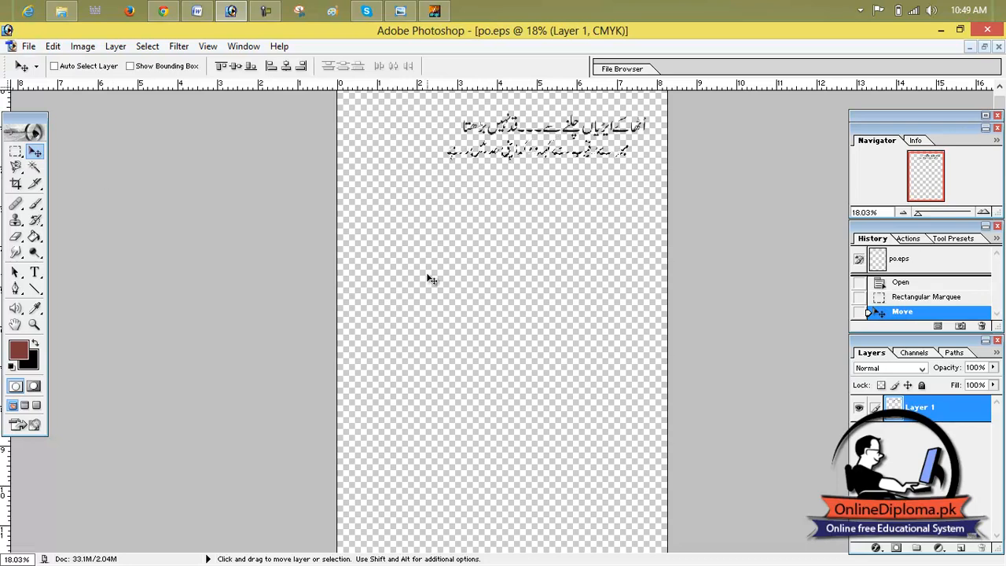
pyautogui.hotkey('ctrl', 'd')
pyautogui.moveTo(431, 116); pyautogui.dragTo(386, 167)
# Set the po.eps window aside and close the hooded man, sad woman and railway forest source images without saving changes.
pyautogui.click(984, 47)
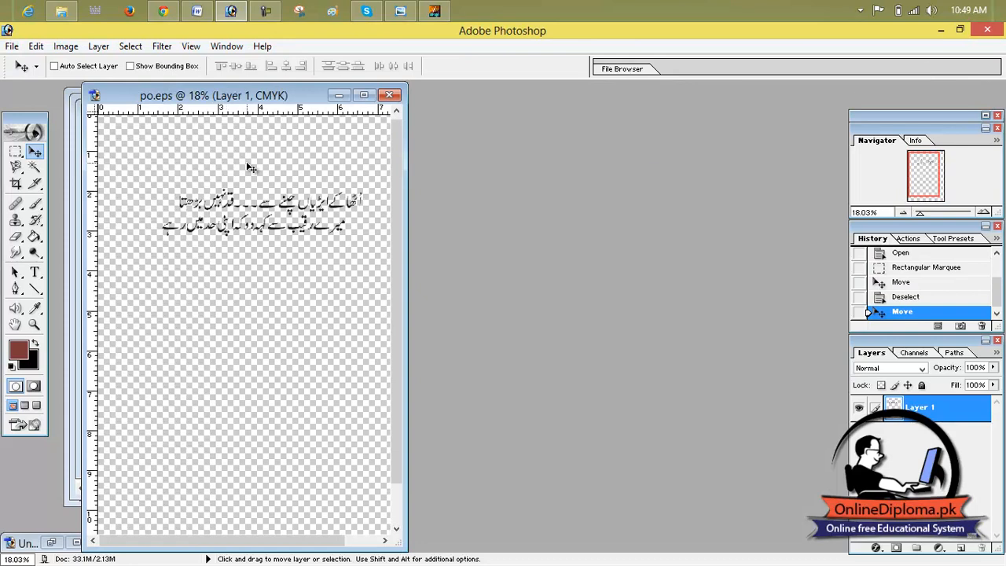
pyautogui.moveTo(265, 108); pyautogui.dragTo(685, 129)
pyautogui.moveTo(666, 246); pyautogui.dragTo(643, 247)
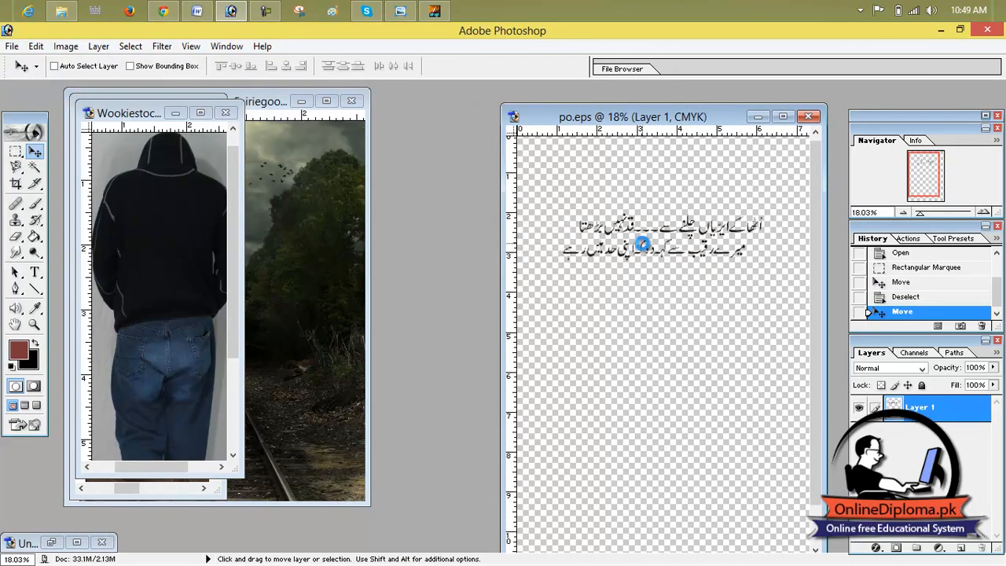
pyautogui.click(225, 112)
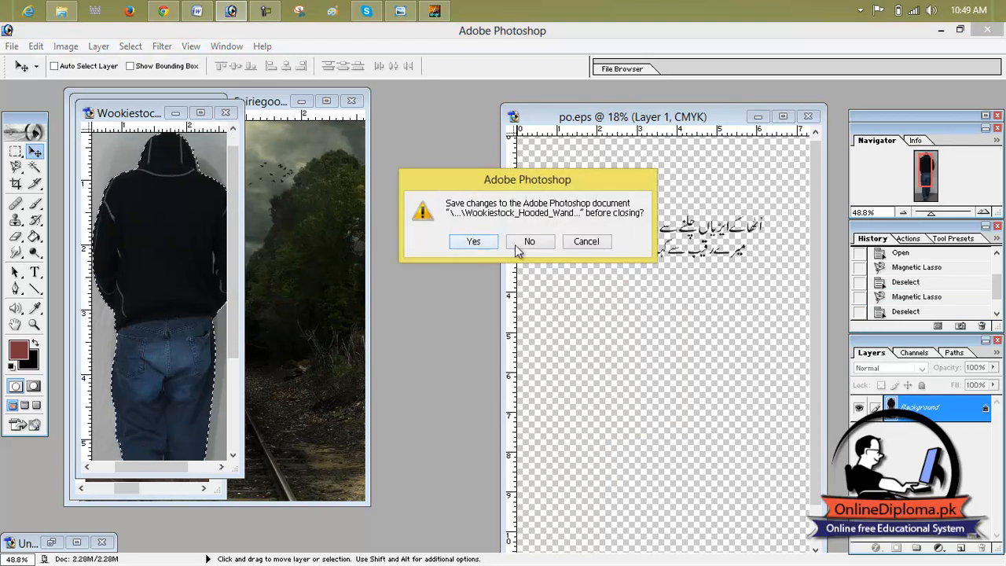
pyautogui.click(525, 239)
pyautogui.click(208, 106)
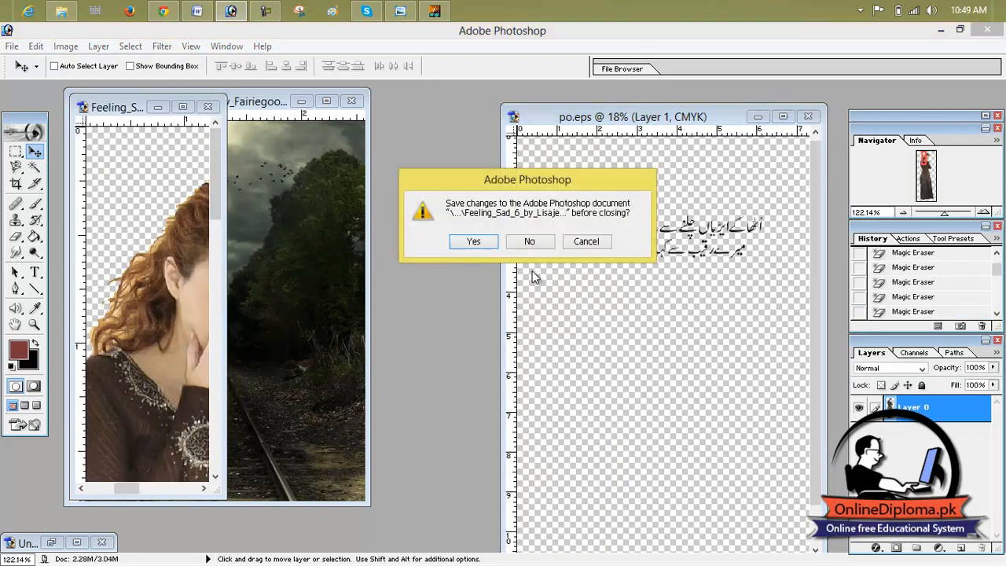
pyautogui.click(541, 242)
pyautogui.click(541, 242)
pyautogui.click(351, 101)
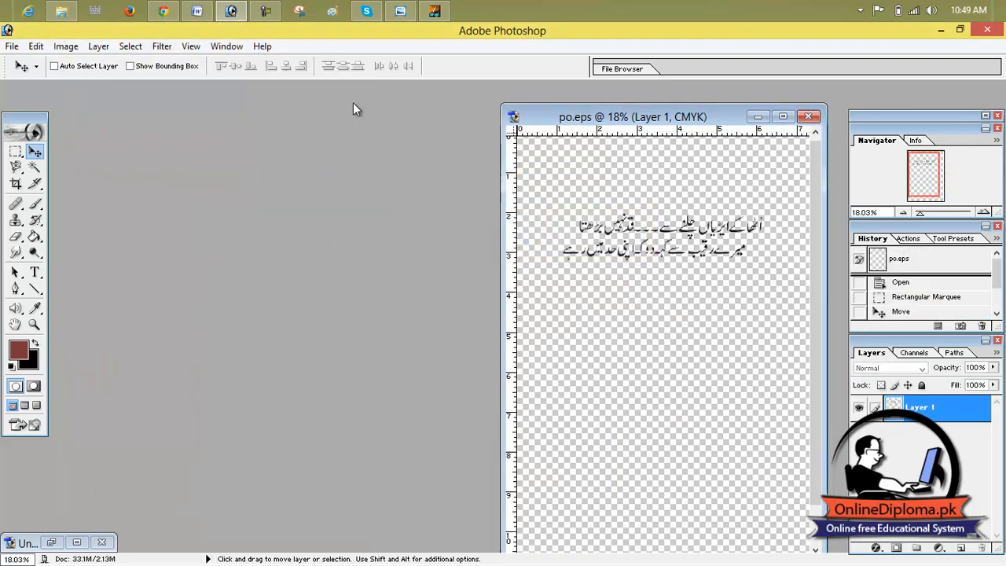
# Arrange the wallpaper beside po.eps and copy the two-line poetry layer into the wallpaper.
pyautogui.click(76, 542)
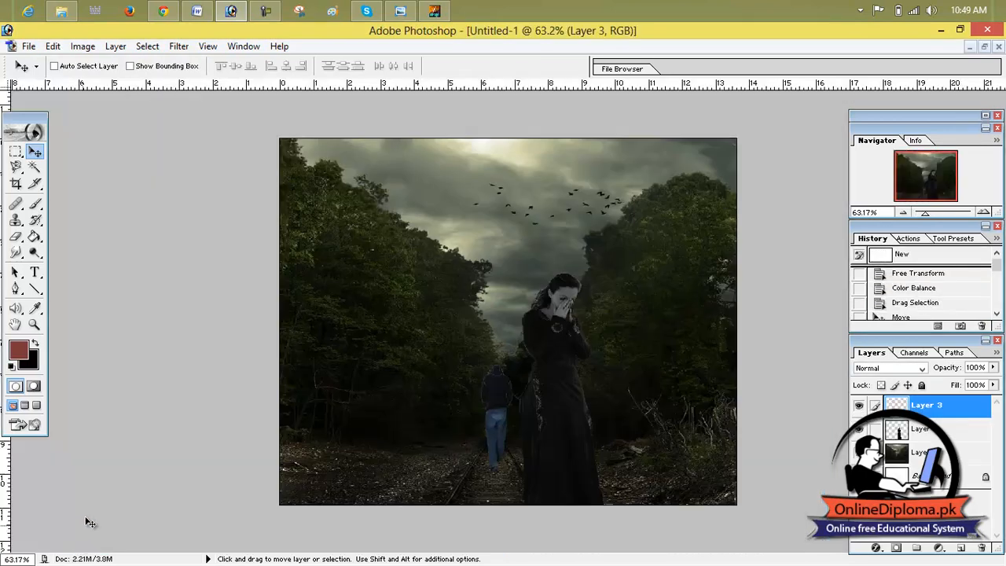
pyautogui.click(984, 46)
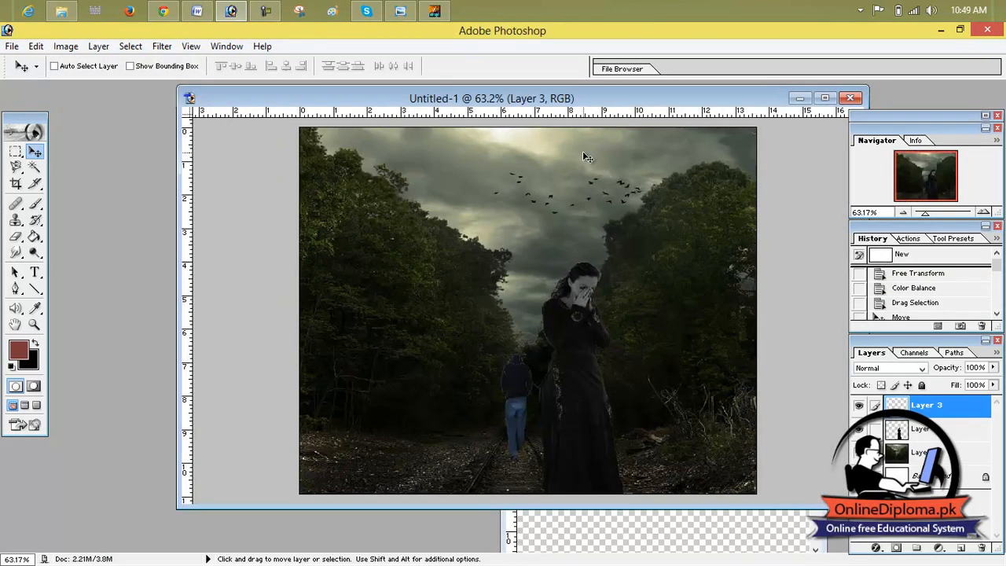
pyautogui.moveTo(601, 100); pyautogui.dragTo(354, 112)
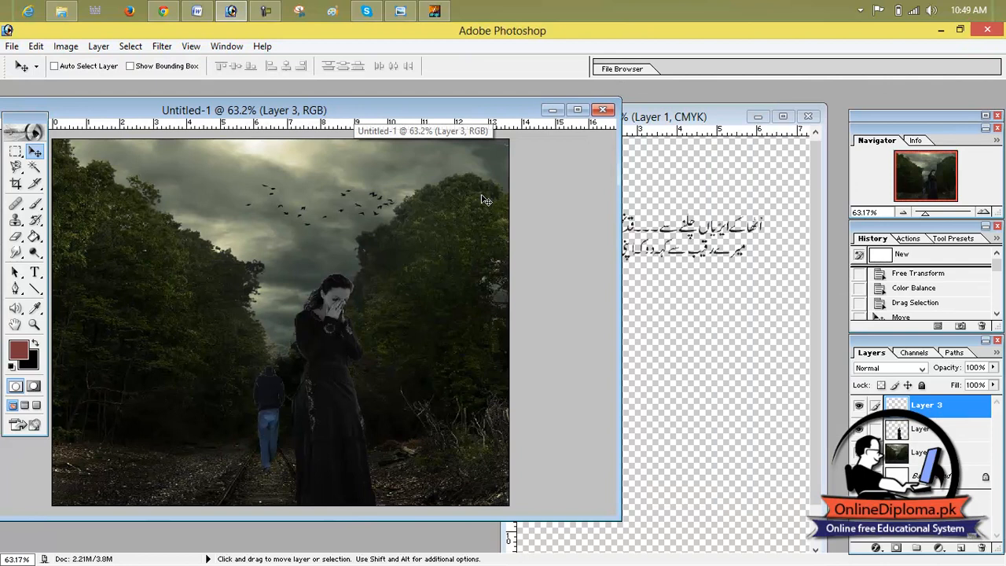
pyautogui.click(676, 262)
pyautogui.moveTo(623, 252); pyautogui.dragTo(353, 313)
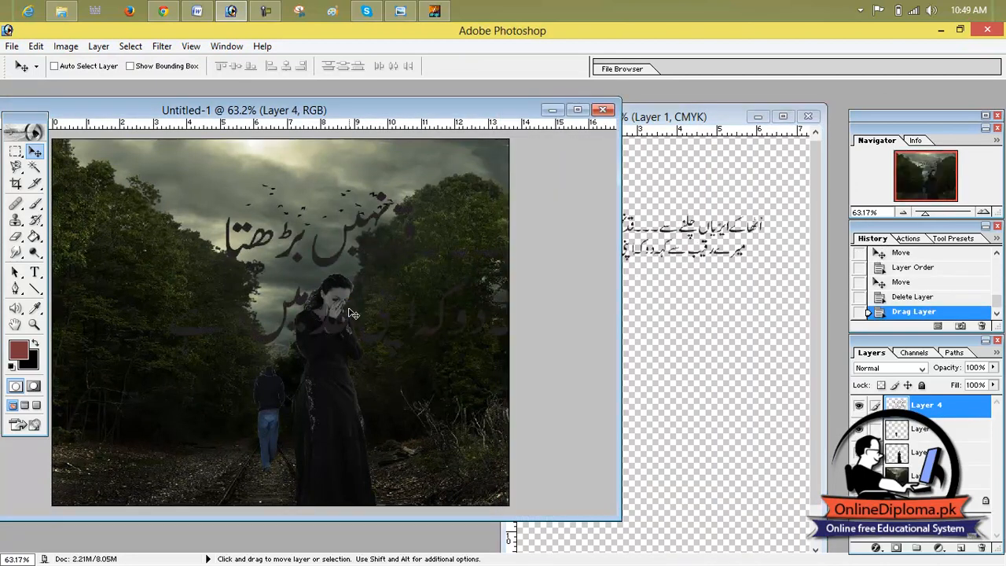
# Scale the poetry layer to about 61% width and 44% height and place it across the bottom of the wallpaper.
pyautogui.click(577, 109)
pyautogui.moveTo(615, 271); pyautogui.dragTo(500, 277)
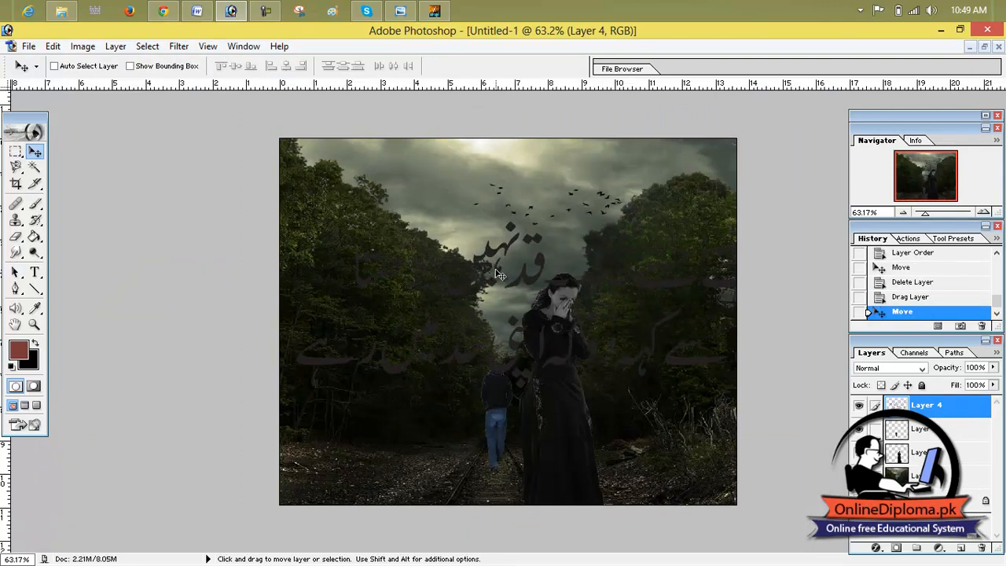
pyautogui.hotkey('ctrl', 't')
pyautogui.moveTo(291, 224); pyautogui.dragTo(490, 289)
pyautogui.moveTo(598, 333); pyautogui.dragTo(381, 438)
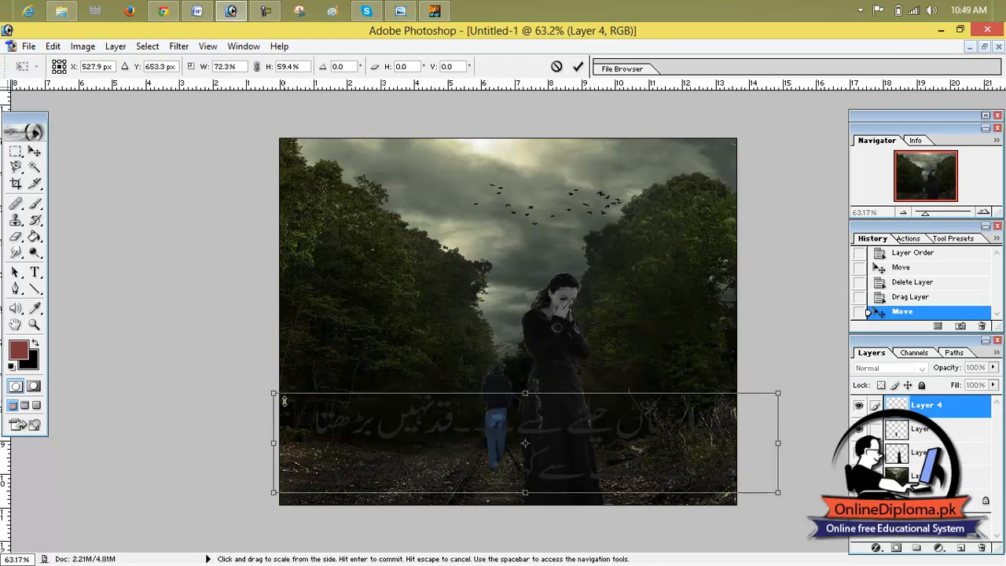
pyautogui.moveTo(273, 393); pyautogui.dragTo(351, 418)
pyautogui.moveTo(466, 435); pyautogui.dragTo(401, 436)
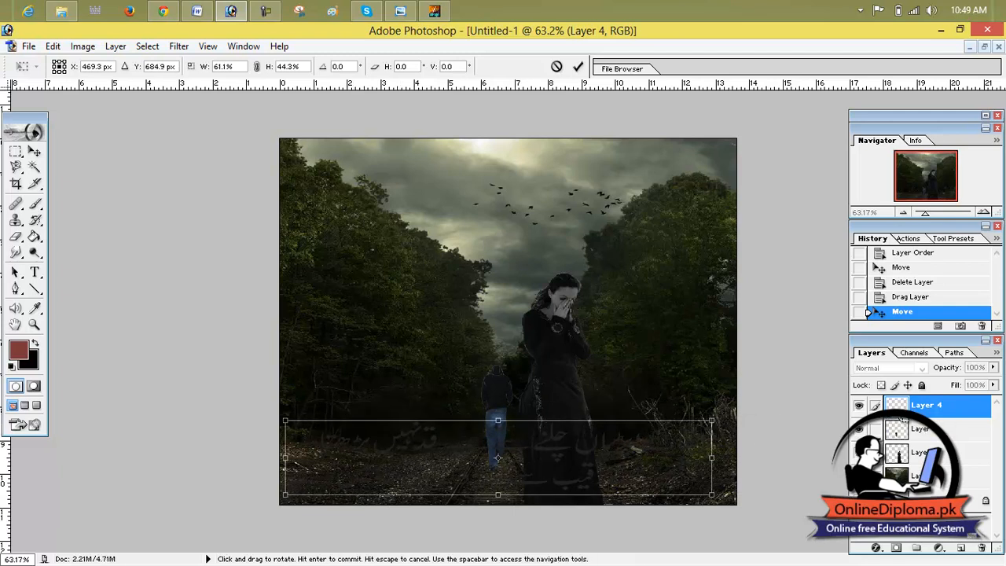
pyautogui.click(578, 66)
# Fill the poetry lettering with the red foreground colour D7383C using the layer's loaded selection, deselect, and nudge it slightly up.
pyautogui.keyDown('ctrl'); pyautogui.click(895, 405); pyautogui.keyUp('ctrl')
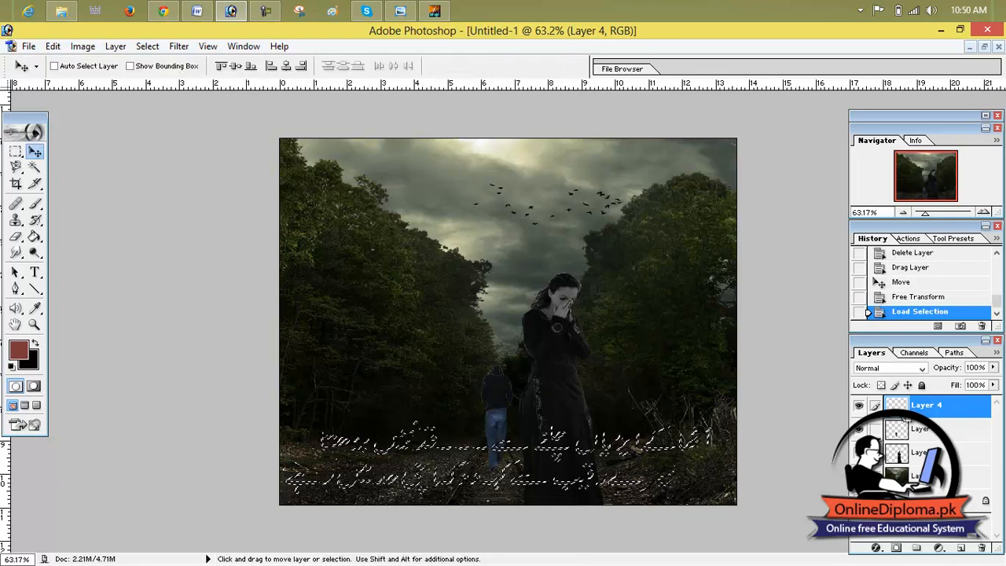
pyautogui.click(19, 349)
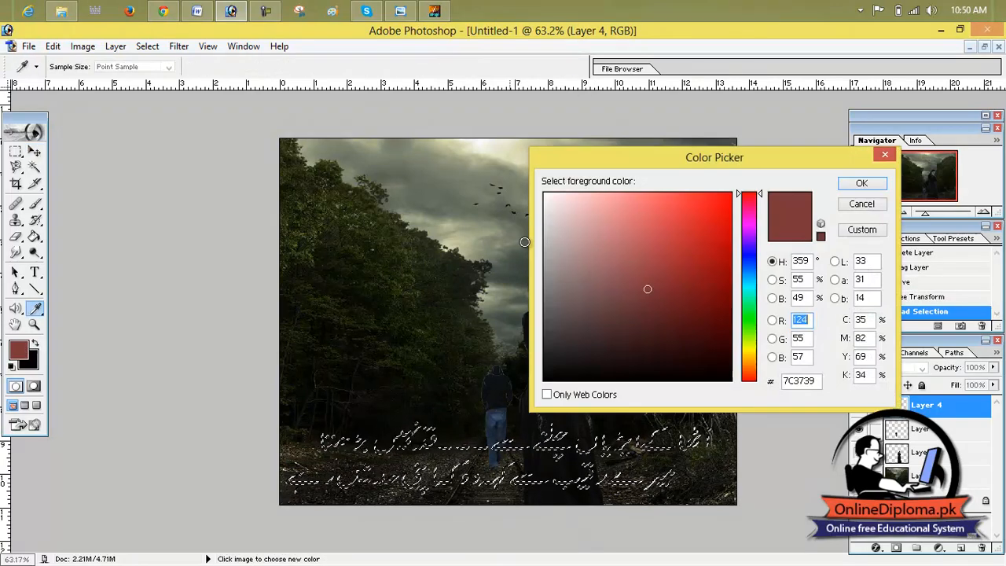
pyautogui.click(684, 228)
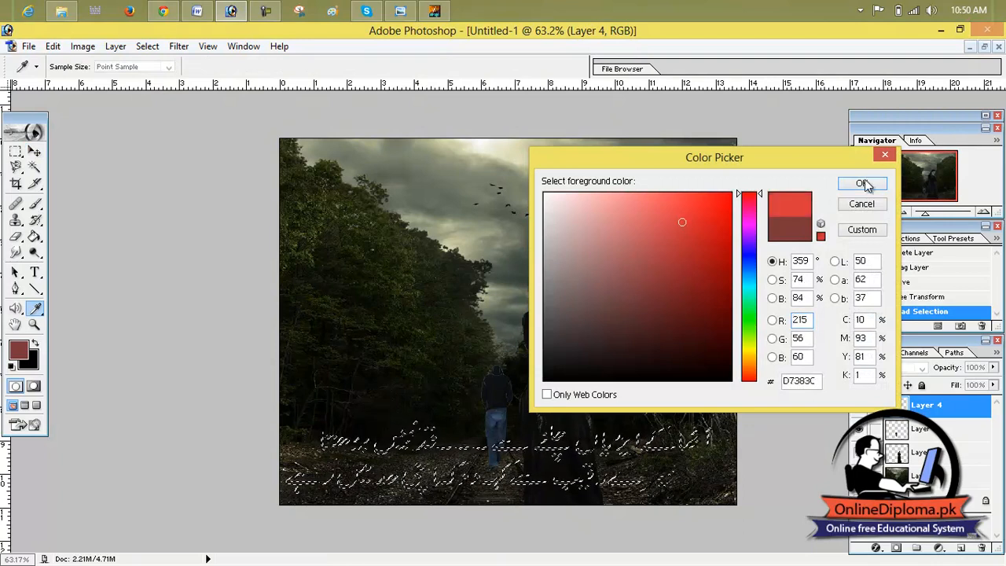
pyautogui.click(861, 184)
pyautogui.hotkey('alt', 'BackSpace')
pyautogui.hotkey('ctrl', 'd')
pyautogui.moveTo(618, 456); pyautogui.dragTo(619, 448)
# Add a yellow outside stroke to the poetry layer, 2 px in size with 55% opacity.
pyautogui.rightClick(933, 404)
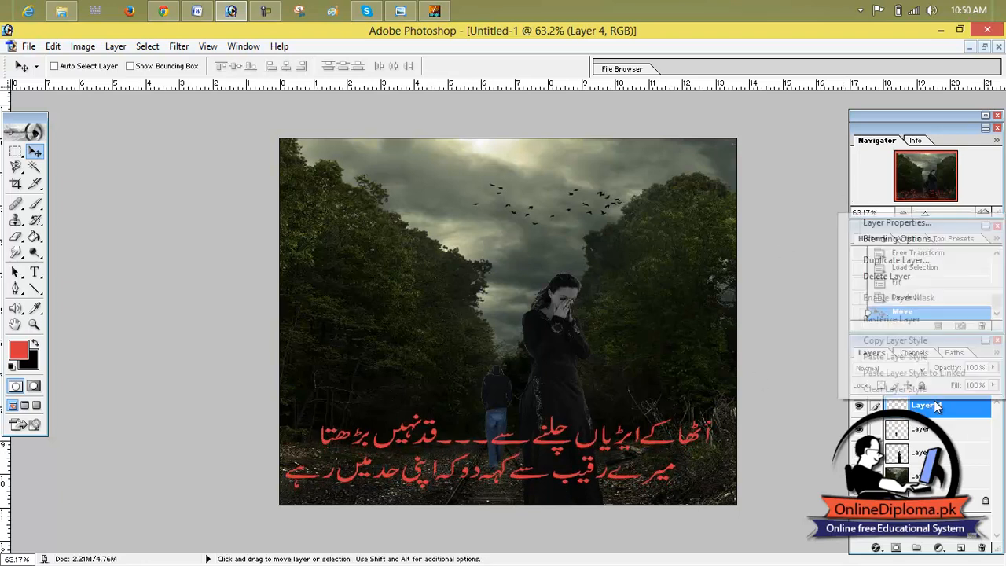
pyautogui.click(901, 240)
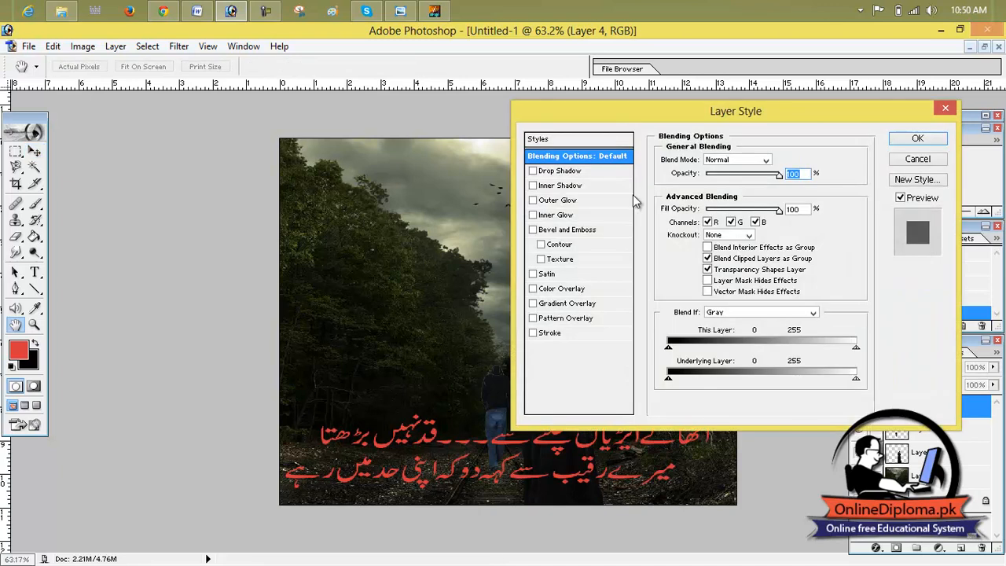
pyautogui.moveTo(577, 124); pyautogui.dragTo(632, 123)
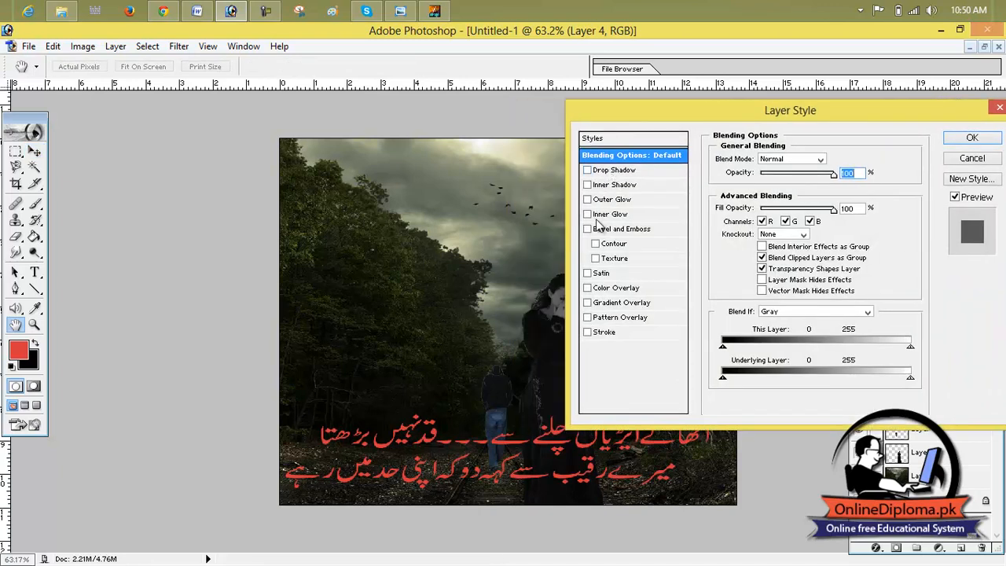
pyautogui.click(599, 332)
pyautogui.click(748, 245)
pyautogui.moveTo(750, 330); pyautogui.dragTo(753, 351)
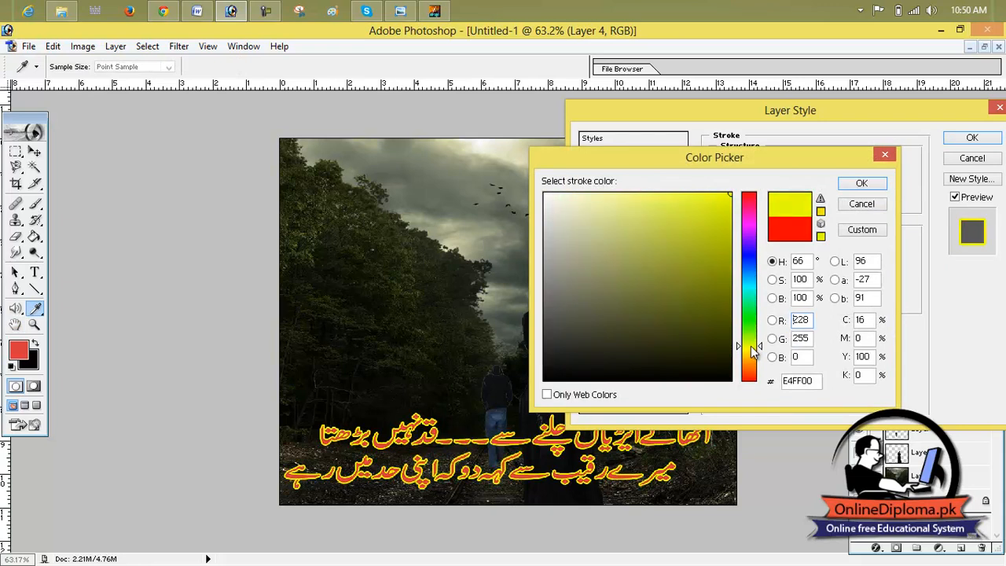
pyautogui.click(871, 187)
pyautogui.moveTo(834, 202); pyautogui.dragTo(796, 203)
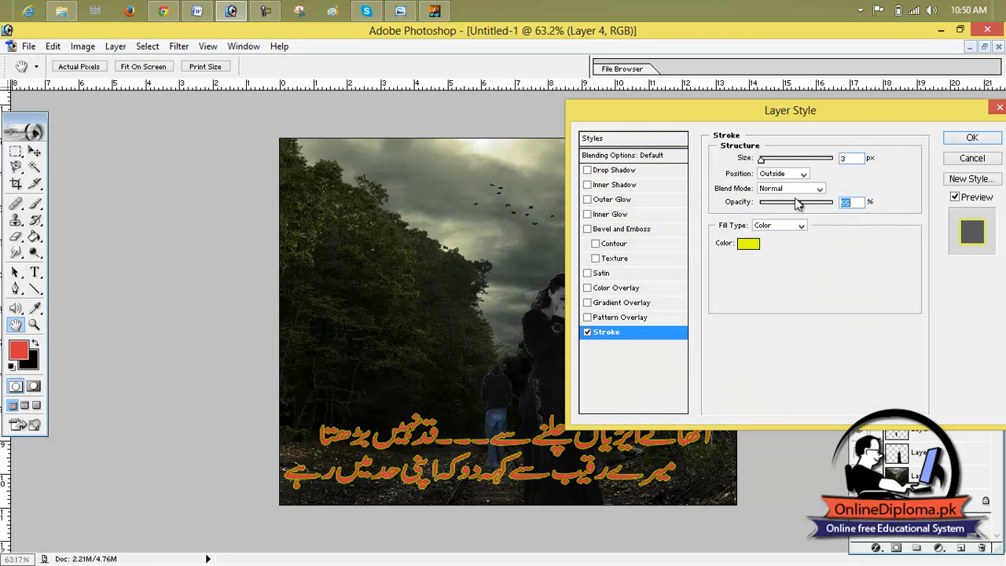
pyautogui.click(760, 159)
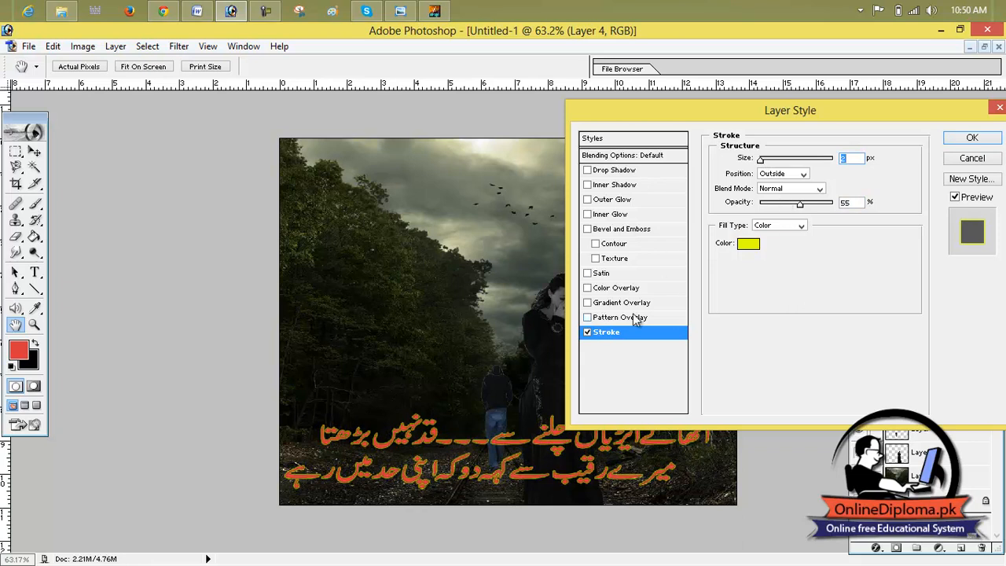
# Add a drop shadow in D72C2C with 100% opacity and 17 px distance plus a default inner shadow, and apply the layer styles.
pyautogui.click(615, 169)
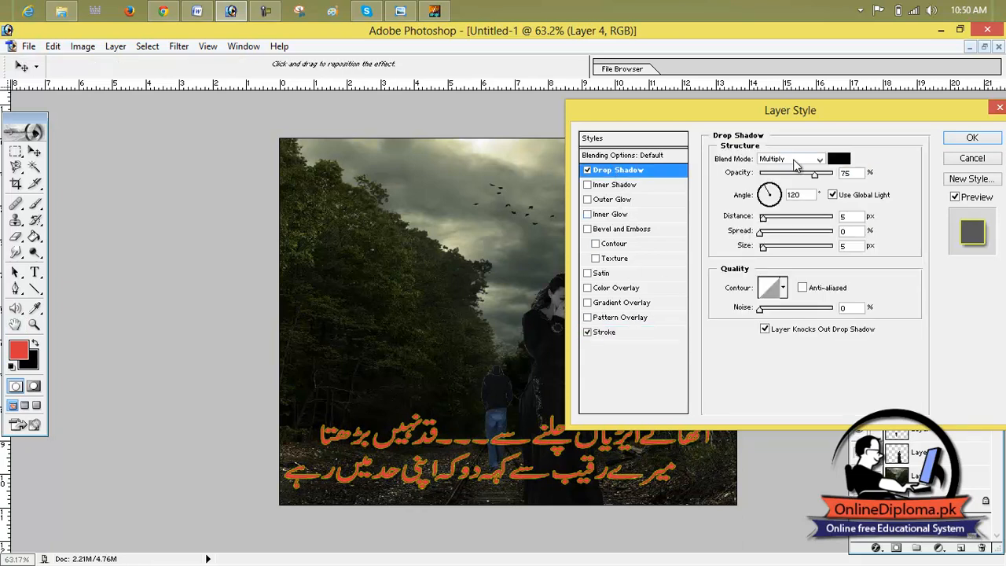
pyautogui.click(641, 173)
pyautogui.moveTo(763, 224); pyautogui.dragTo(776, 227)
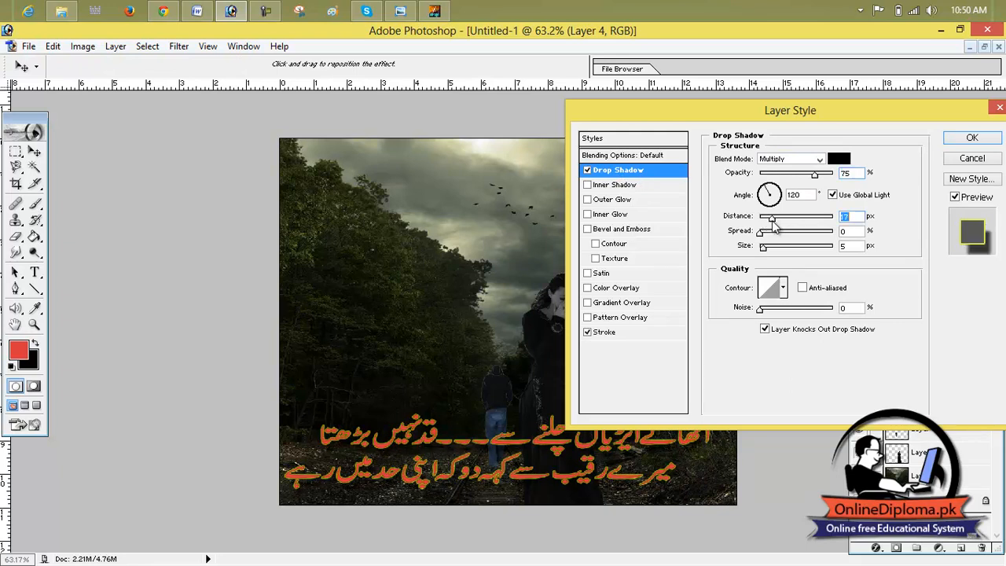
pyautogui.click(839, 158)
pyautogui.click(718, 252)
pyautogui.moveTo(717, 252); pyautogui.dragTo(693, 222)
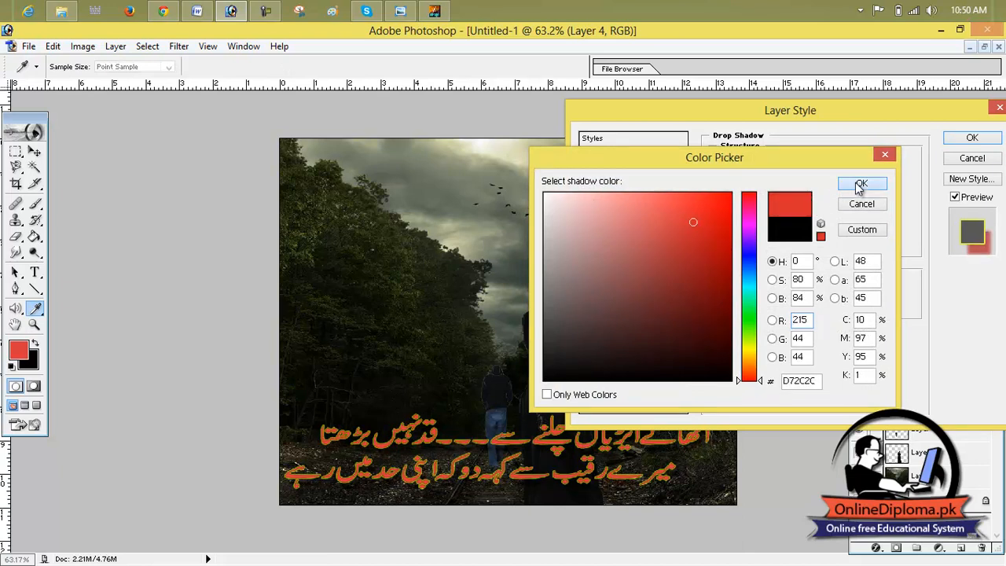
pyautogui.click(860, 184)
pyautogui.moveTo(821, 179); pyautogui.dragTo(843, 178)
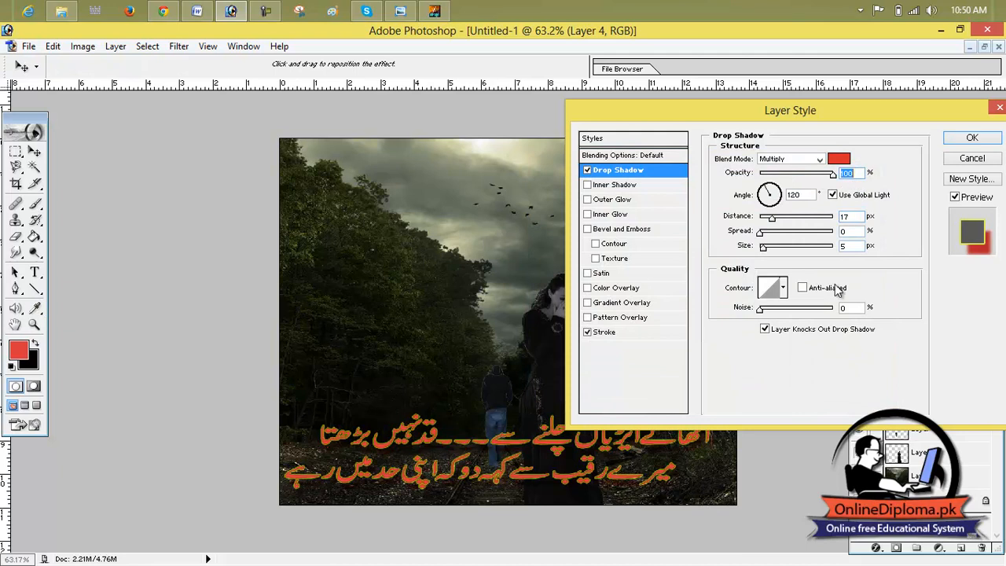
pyautogui.click(625, 187)
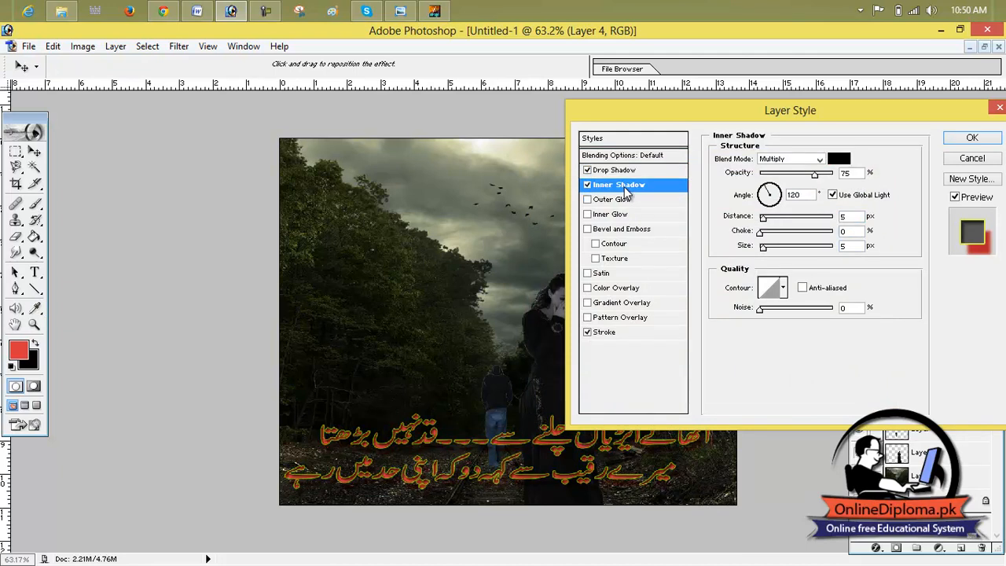
pyautogui.click(973, 139)
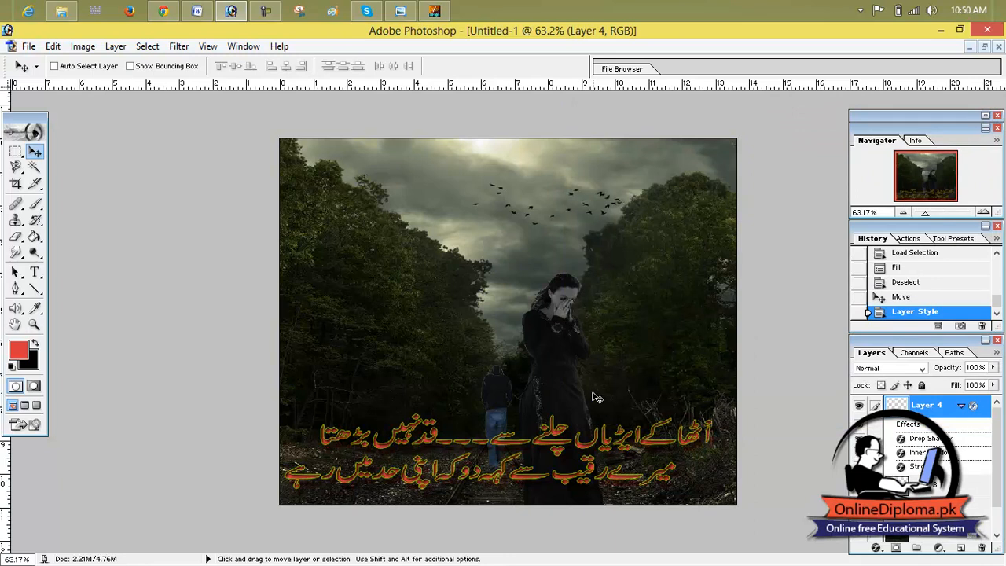
# Try the styled poetry across the middle of the wallpaper, and place it along the bottom, slightly further right.
pyautogui.moveTo(621, 437); pyautogui.dragTo(615, 319)
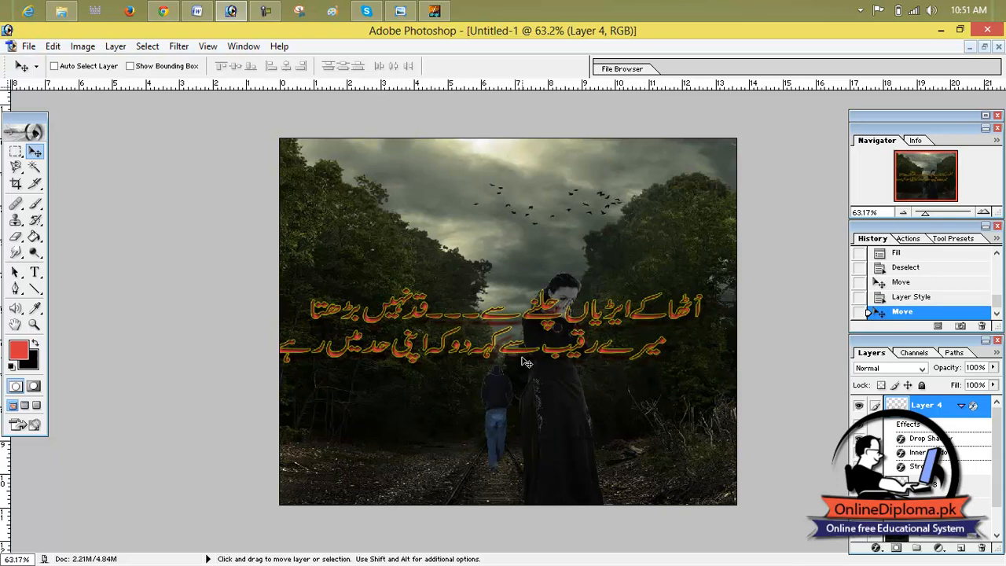
pyautogui.moveTo(476, 353); pyautogui.dragTo(504, 479)
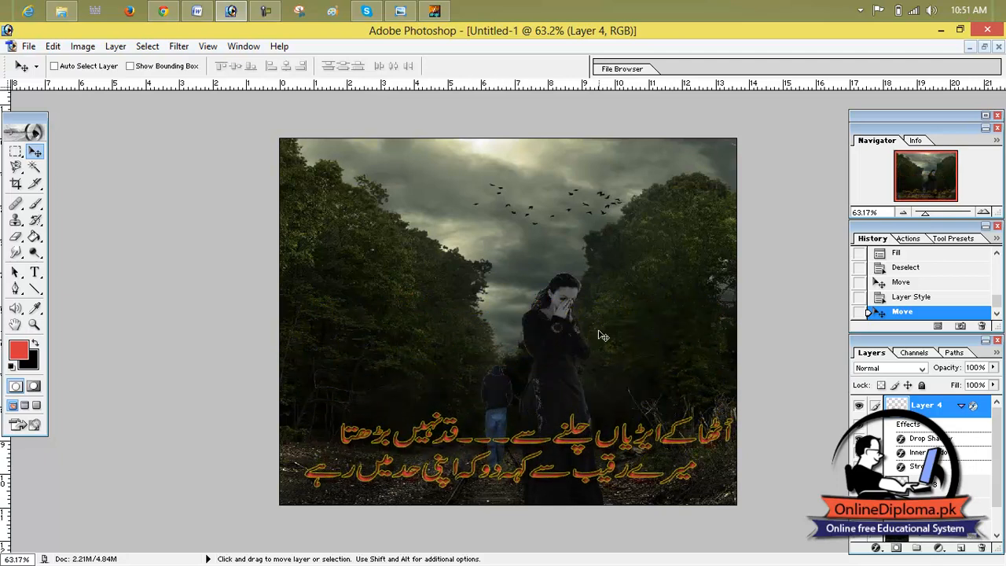